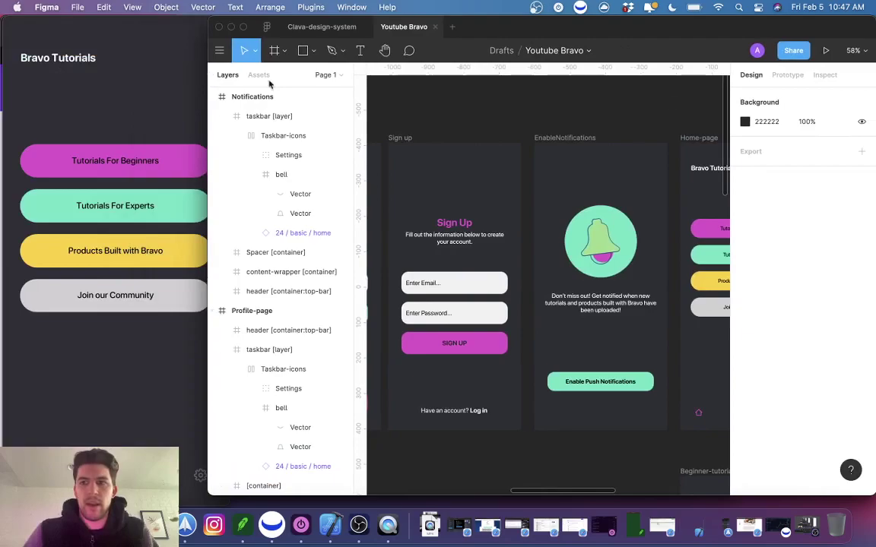
Hide the design editor's interface panels and bring the phone preview window to the front.
key("super+backslash")
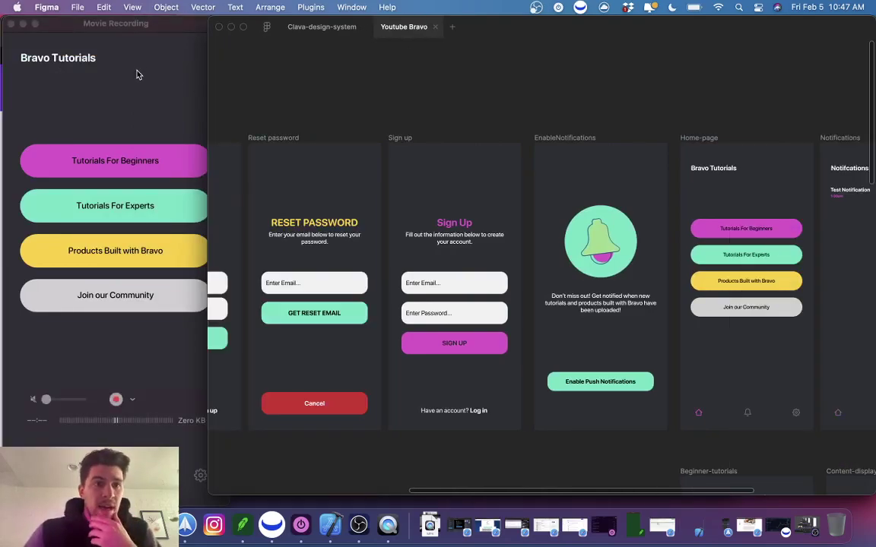
left_click(124, 64)
left_click_drag(143, 25, 141, 25)
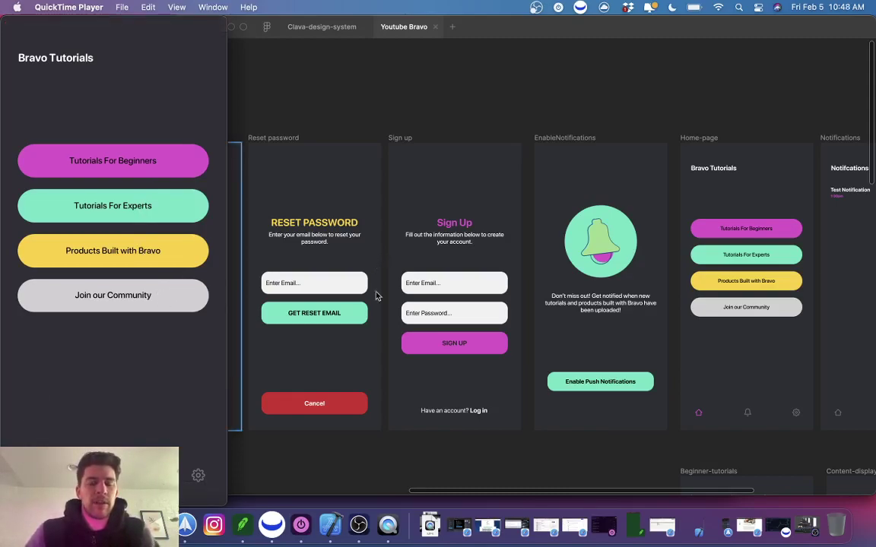
Examine the Home-page, Notifications and Profile-page frames on the canvas.
scroll(463, 367, "right", 5)
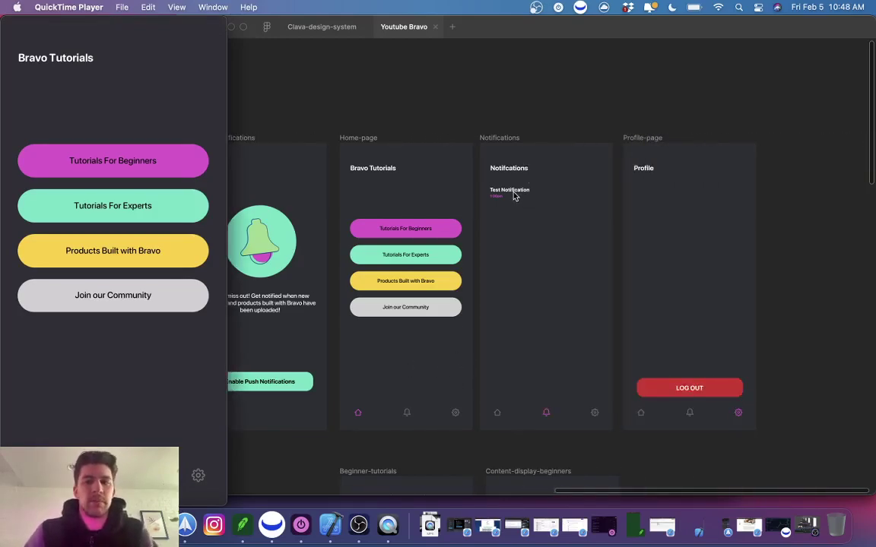
scroll(495, 288, "right", 3)
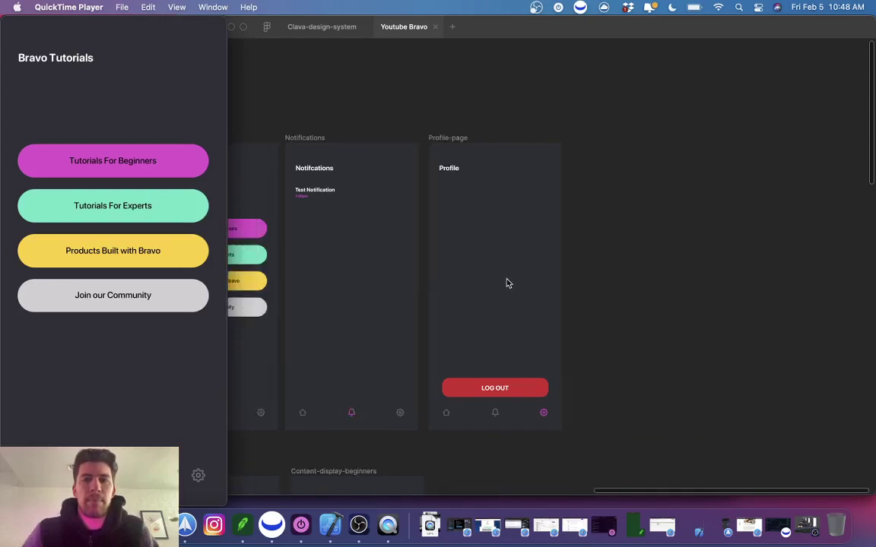
scroll(506, 284, "left", 8)
scroll(509, 280, "right", 8)
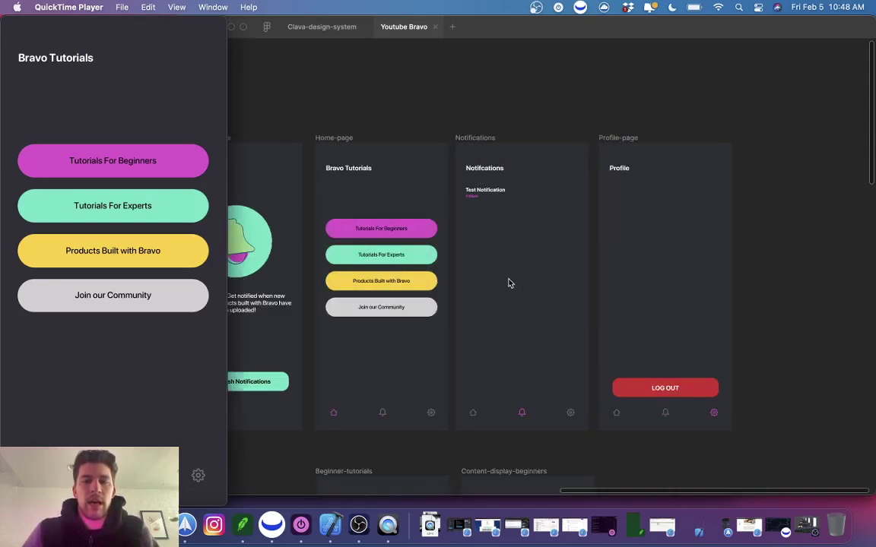
scroll(508, 279, "left", 4)
scroll(509, 280, "left", 4)
scroll(396, 112, "right", 4)
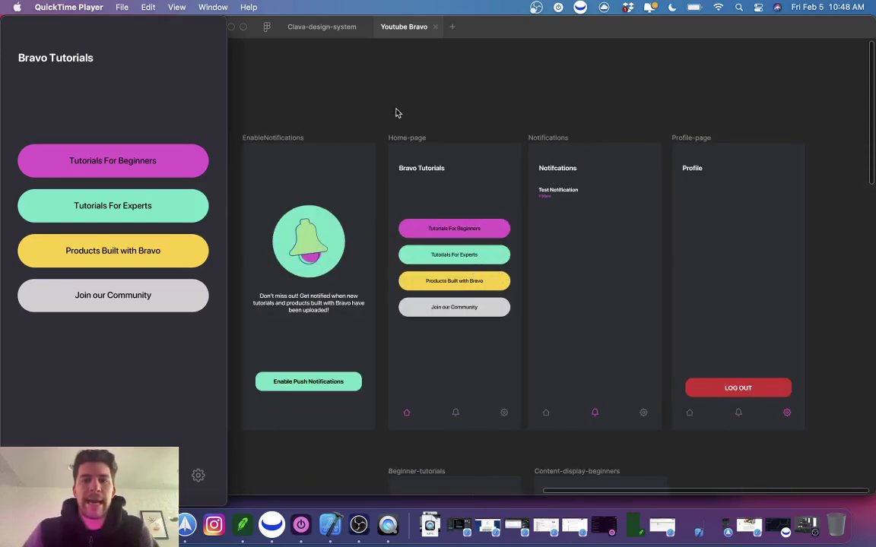
Switch to Figma and review the app flow from the bravo 1 splash frame through login and sign-up to the Notifications frame.
left_click(389, 133)
left_click(405, 146)
left_click(477, 124)
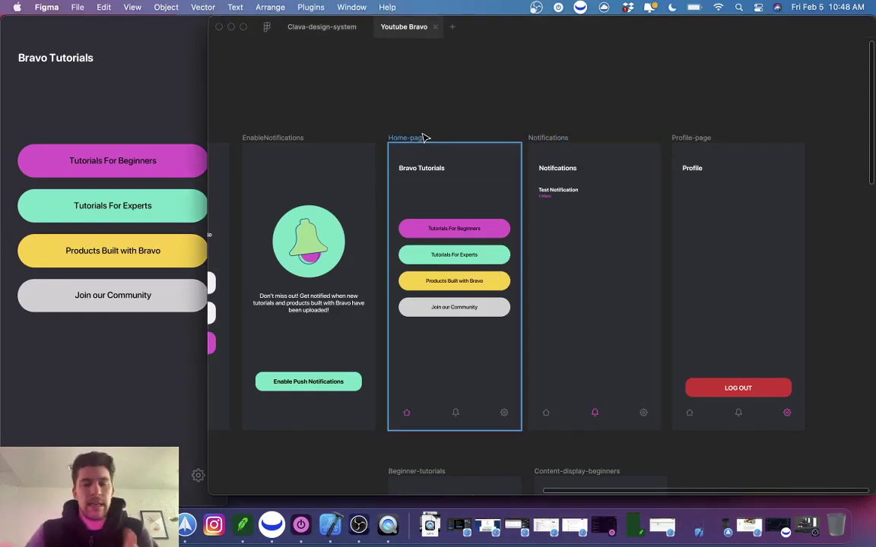
scroll(449, 175, "left", 7)
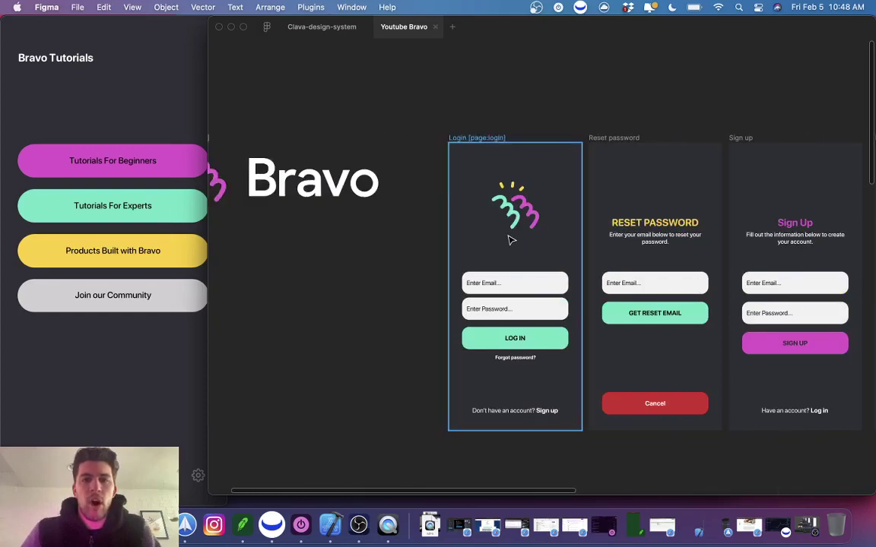
scroll(436, 218, "left", 5)
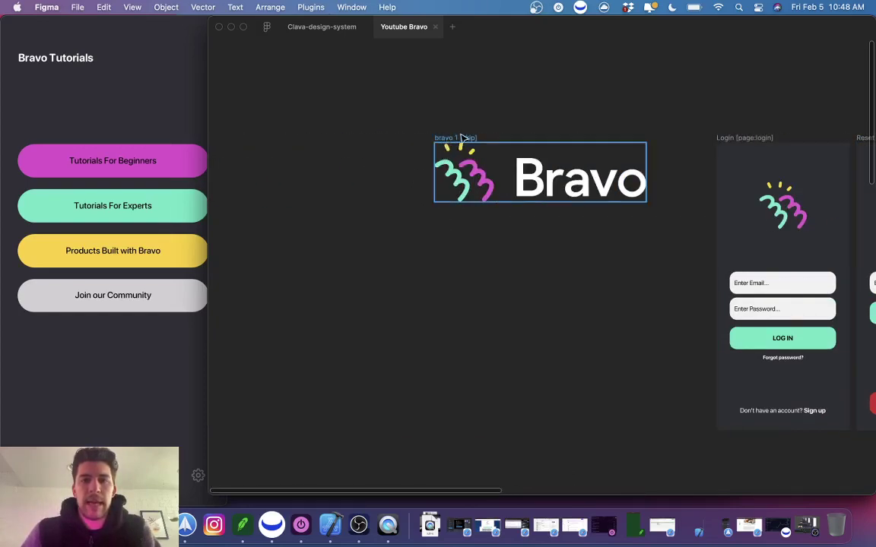
scroll(574, 222, "right", 8)
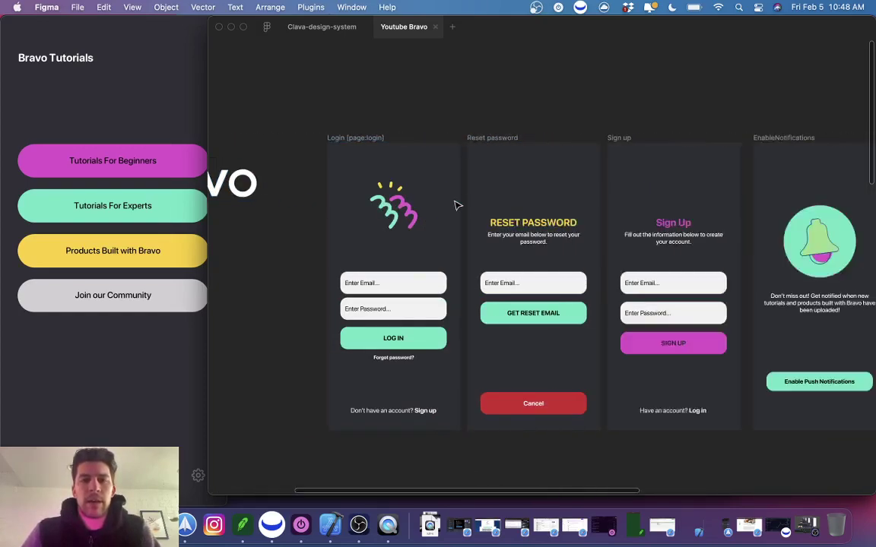
scroll(469, 207, "right", 6)
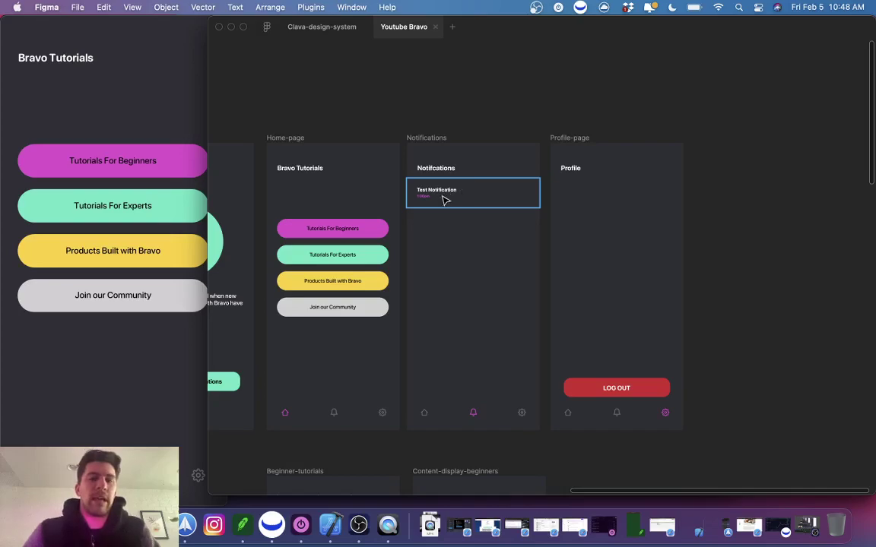
Select the Notifications frame and examine its header and test notification beside the neighbouring pages.
scroll(445, 200, "up", 3)
scroll(481, 207, "down", 3)
scroll(483, 223, "left", 3)
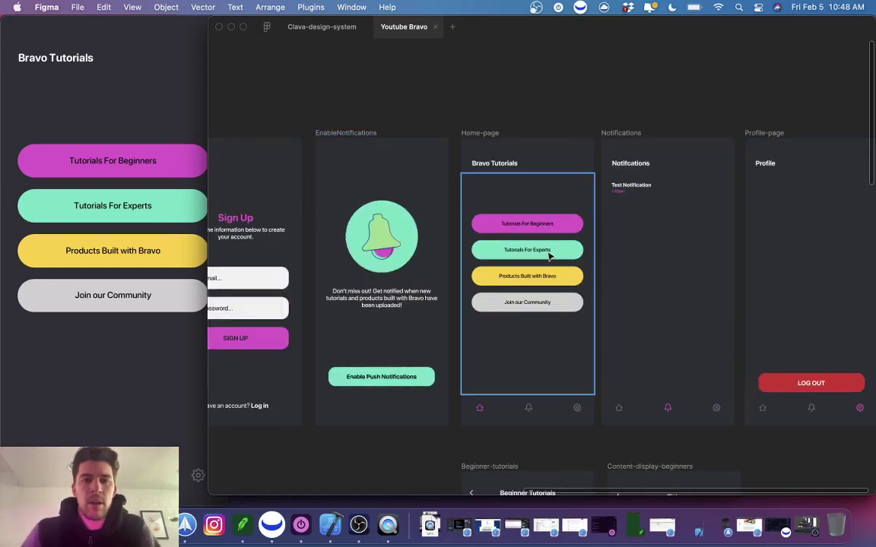
scroll(536, 240, "right", 4)
left_click(410, 156)
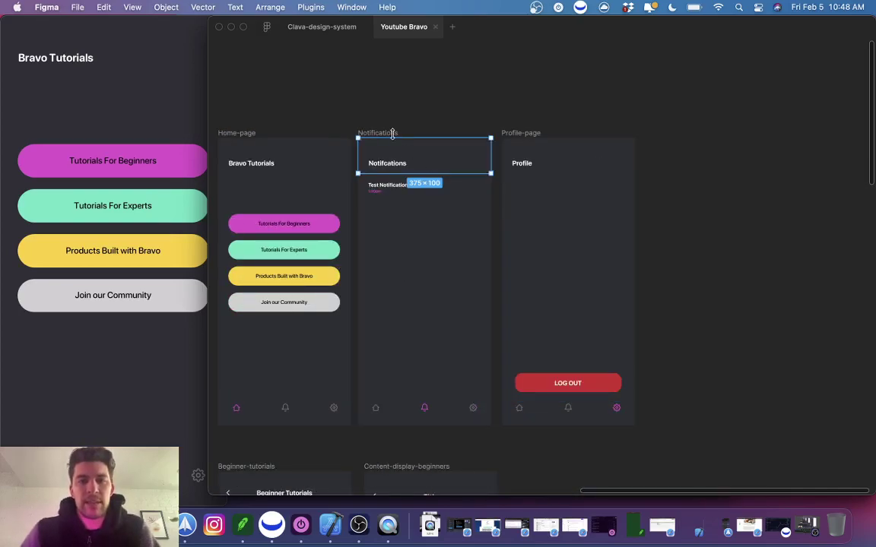
left_click(392, 133)
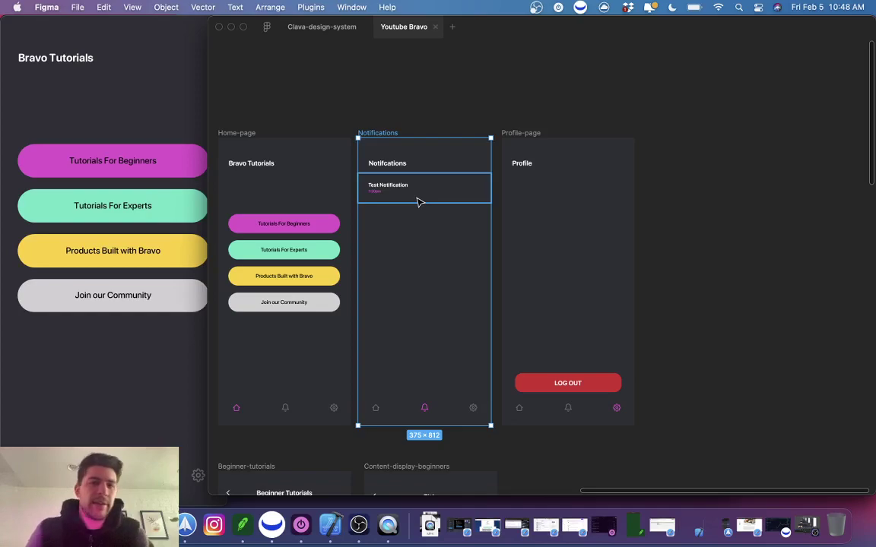
scroll(430, 225, "left", 2)
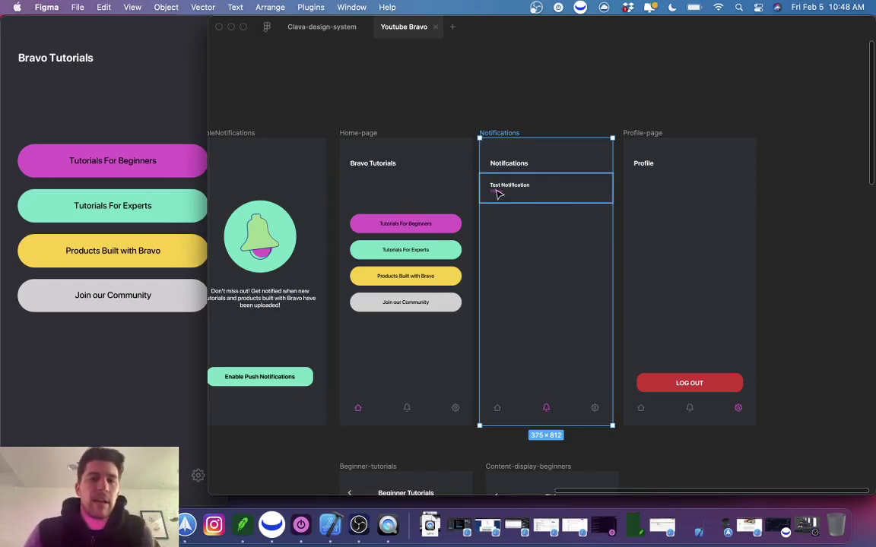
scroll(578, 194, "right", 2)
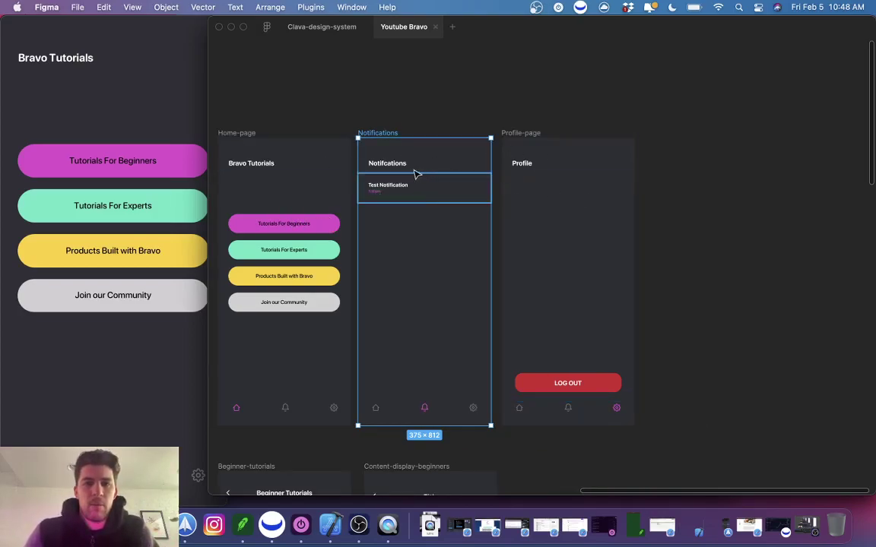
Compare the Home-page frame with the Notifications frame and select the Notifications header container.
scroll(448, 183, "up", 3)
scroll(465, 185, "down", 3)
left_click(251, 120)
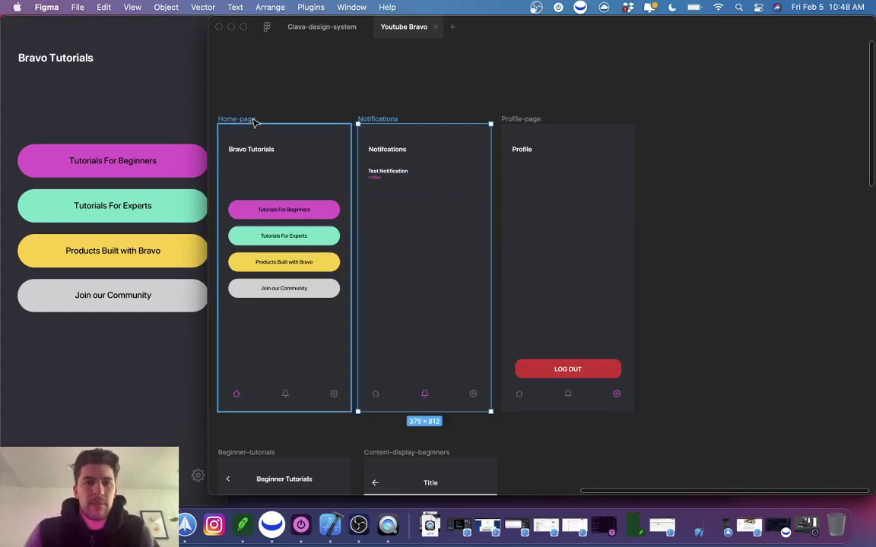
scroll(486, 136, "left", 2)
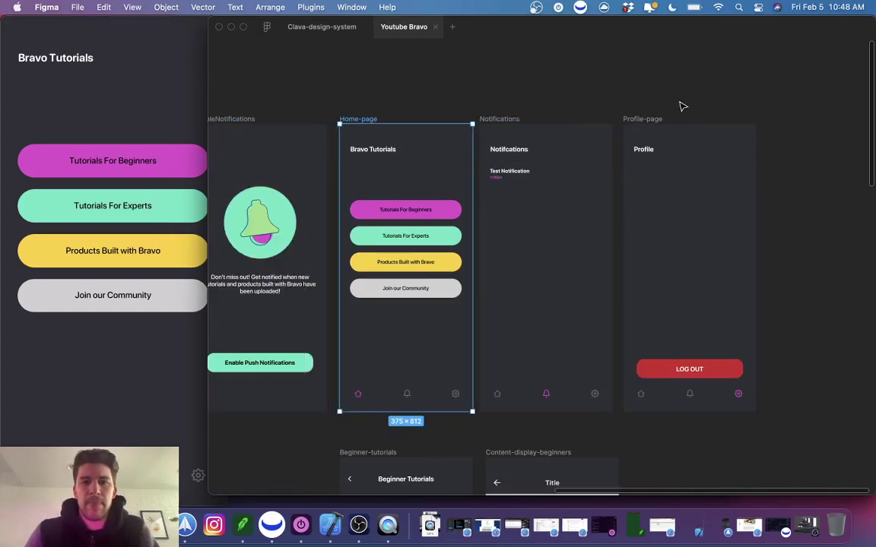
left_click(616, 95)
left_click(522, 152)
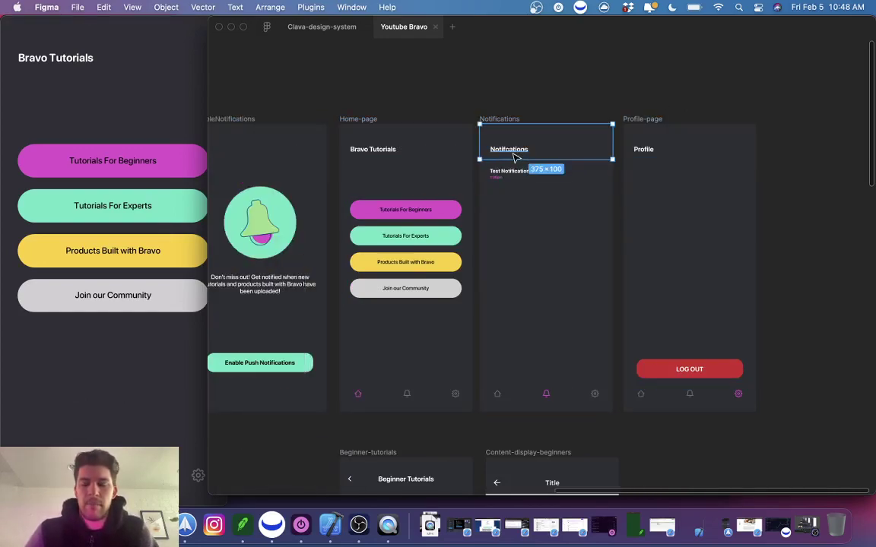
Show the interface panels again and widen the Figma window over the phone preview, with the Notifications frame in view.
key("super+backslash")
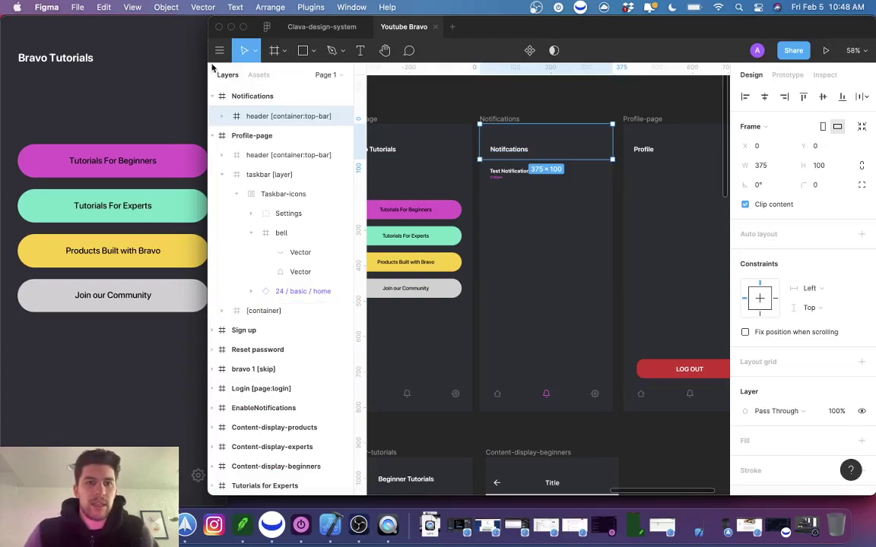
left_click_drag(206, 61, 6, 48)
key("shift+0")
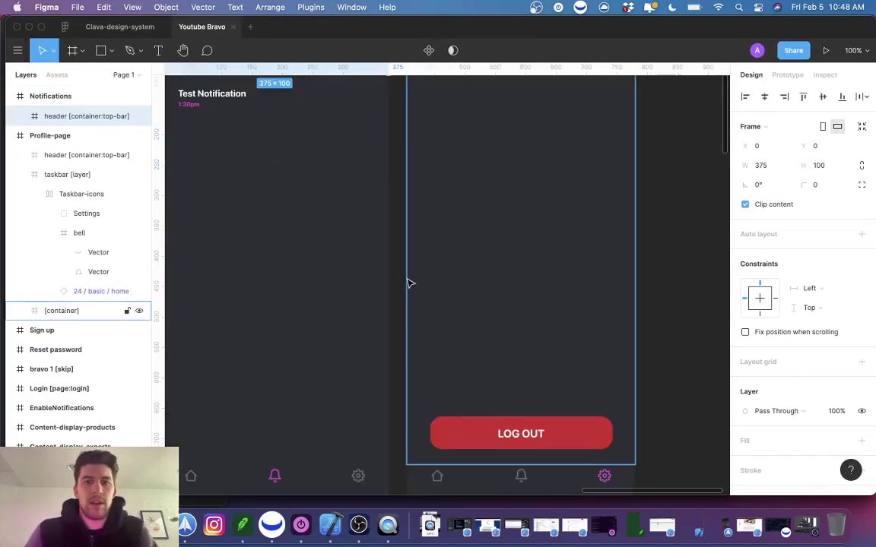
scroll(426, 281, "down", 2, "ctrl")
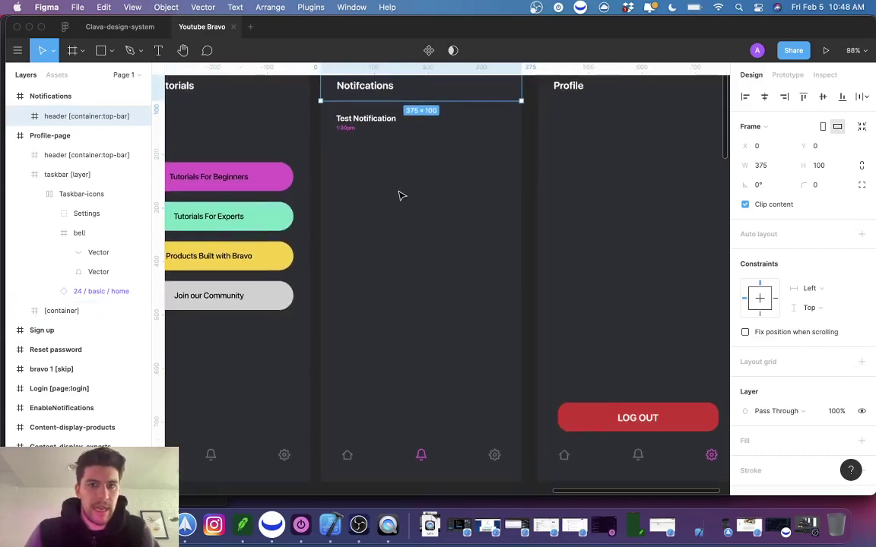
scroll(399, 193, "up", 2)
Reorder the layers inside the Notifications frame to header, content-wrapper, Spacer and taskbar, with the taskbar group collapsed.
left_click(426, 181)
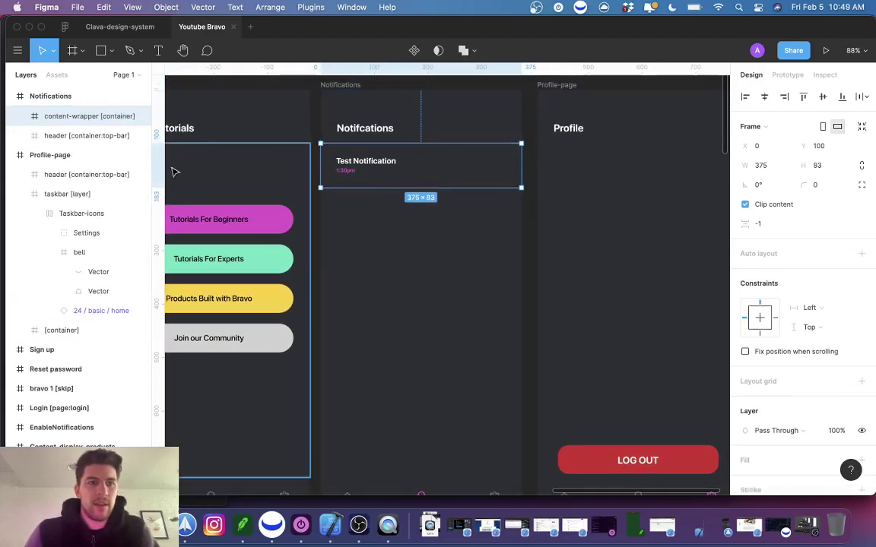
scroll(36, 133, "up", 5)
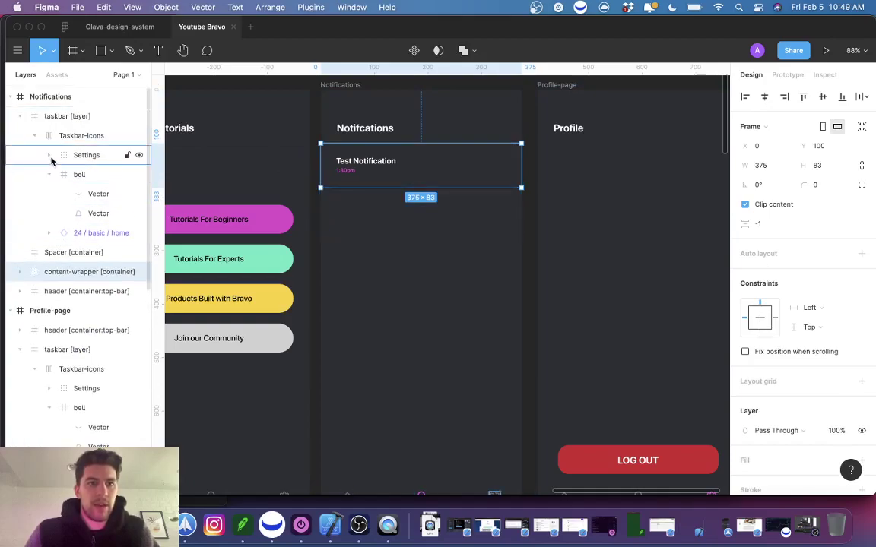
left_click(35, 135)
left_click(20, 116)
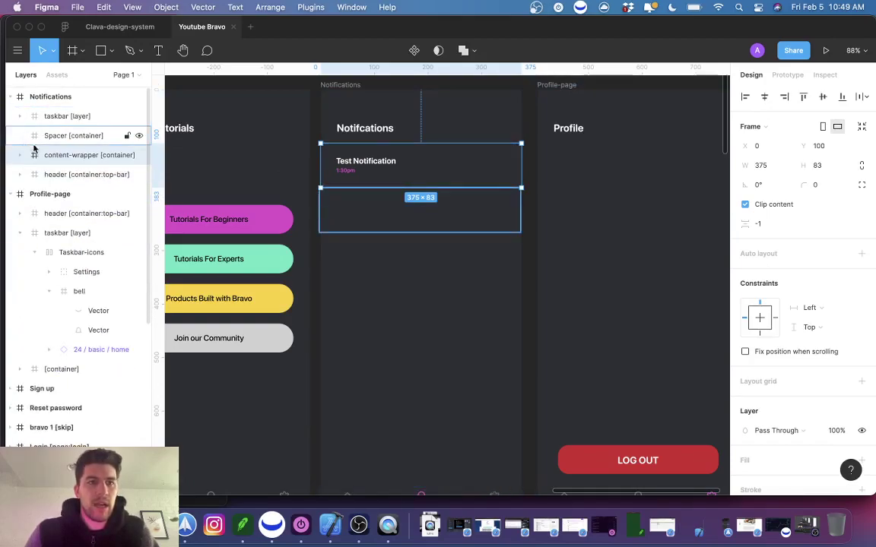
left_click(36, 141)
left_click_drag(68, 174, 68, 107)
left_click_drag(73, 176, 65, 141)
left_click(420, 268)
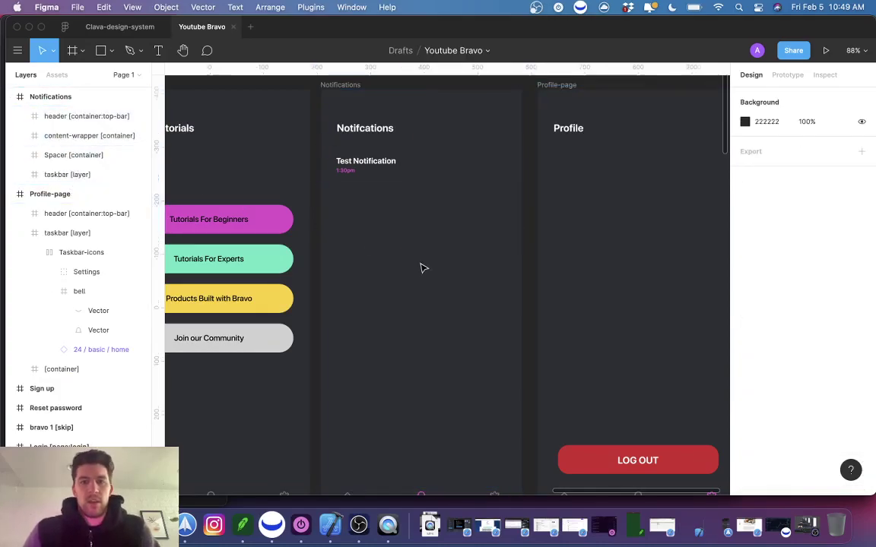
Examine the Notifications frame from its header down to the taskbar, checking the taskbar's layer.
scroll(472, 226, "left", 3)
scroll(471, 225, "right", 3)
scroll(490, 230, "down", 5)
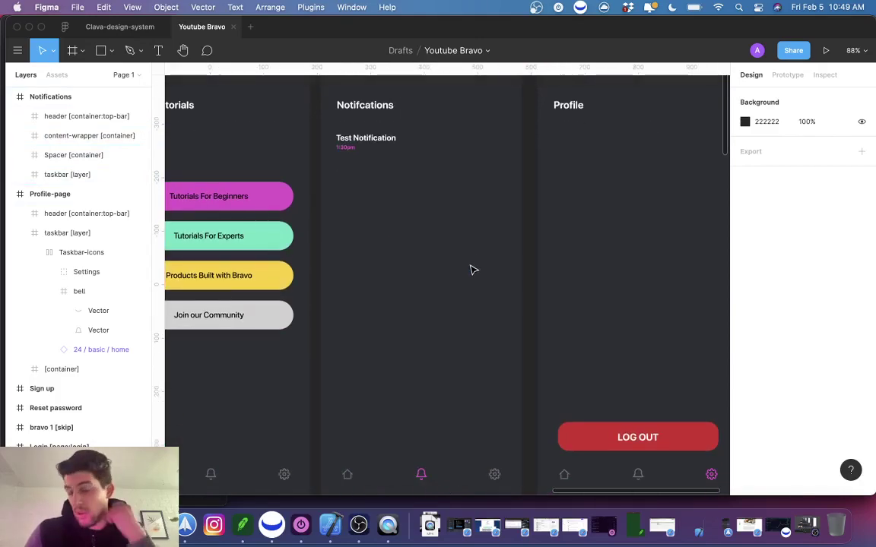
left_click(453, 314)
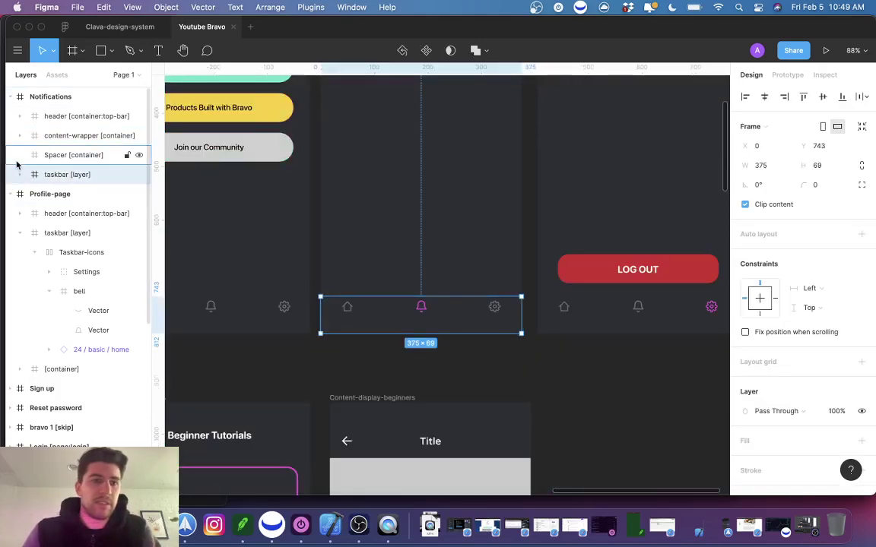
scroll(387, 318, "up", 5)
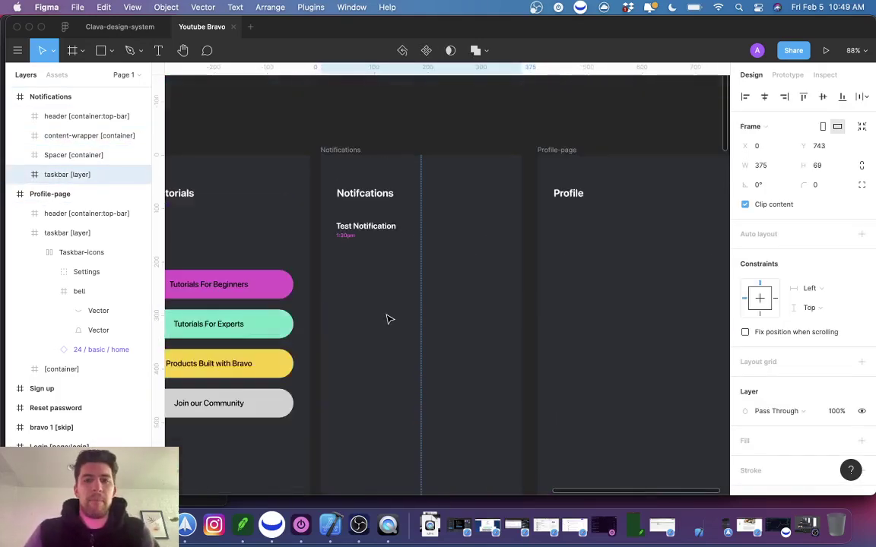
scroll(391, 313, "down", 4)
scroll(393, 311, "up", 5)
scroll(395, 311, "down", 1)
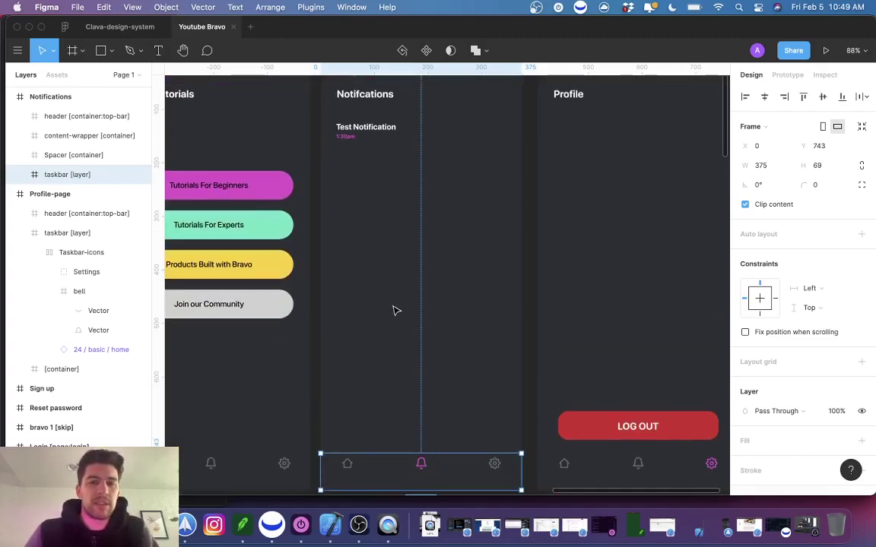
scroll(506, 326, "down", 1)
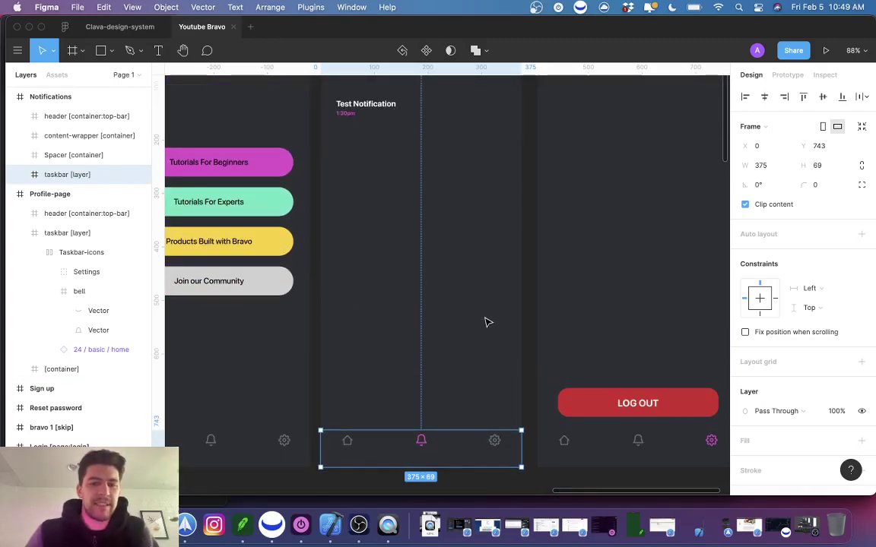
scroll(381, 254, "up", 7)
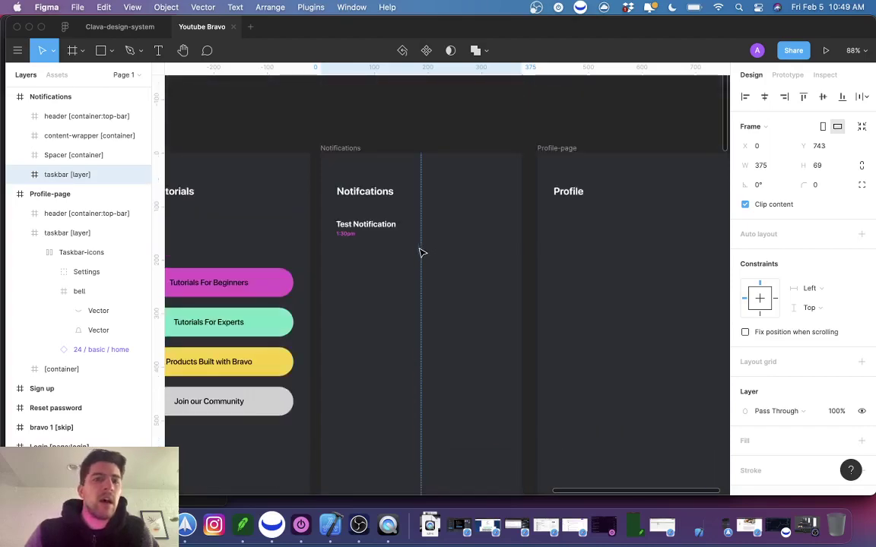
Inspect the header and the content-wrapper container holding the test notification in the Notifications frame.
left_click(390, 248)
left_click(388, 199)
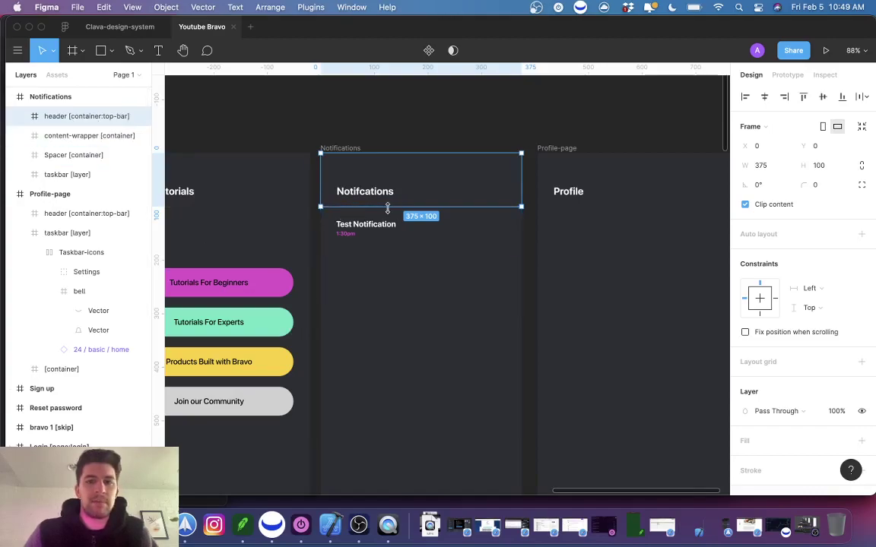
left_click(352, 228)
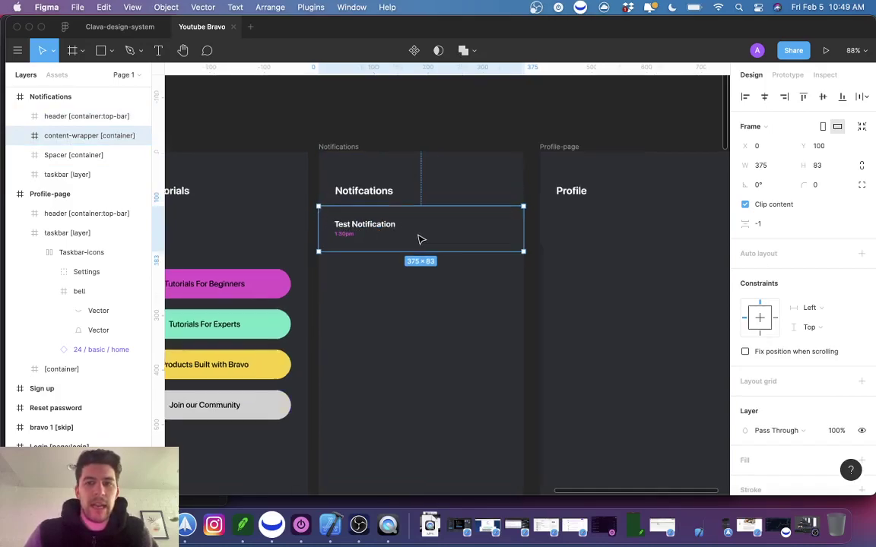
scroll(420, 241, "up", 5)
scroll(558, 222, "down", 1)
left_click_drag(699, 205, 700, 205)
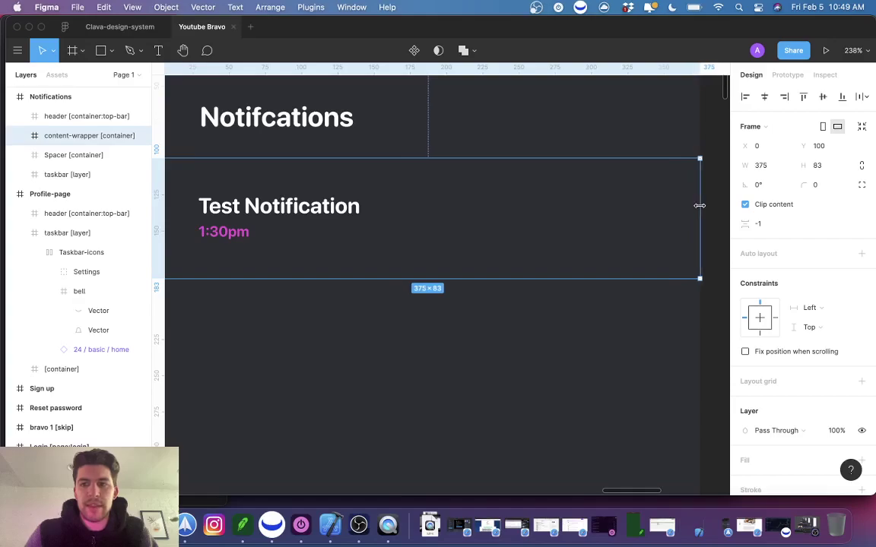
Check the content-wrapper's left and right edges against the Notifications frame, and compare the whole frame with its neighbouring pages.
scroll(640, 223, "left", 7)
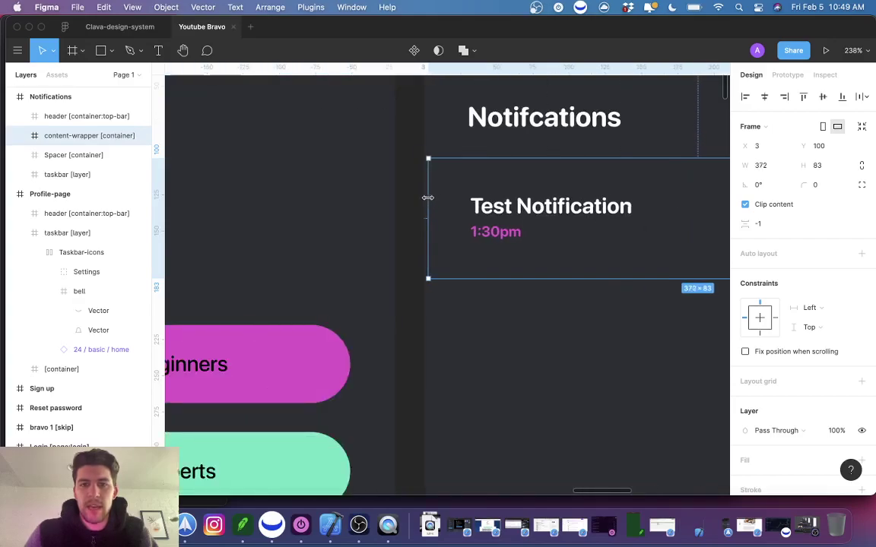
scroll(472, 232, "right", 8)
scroll(473, 232, "down", 2)
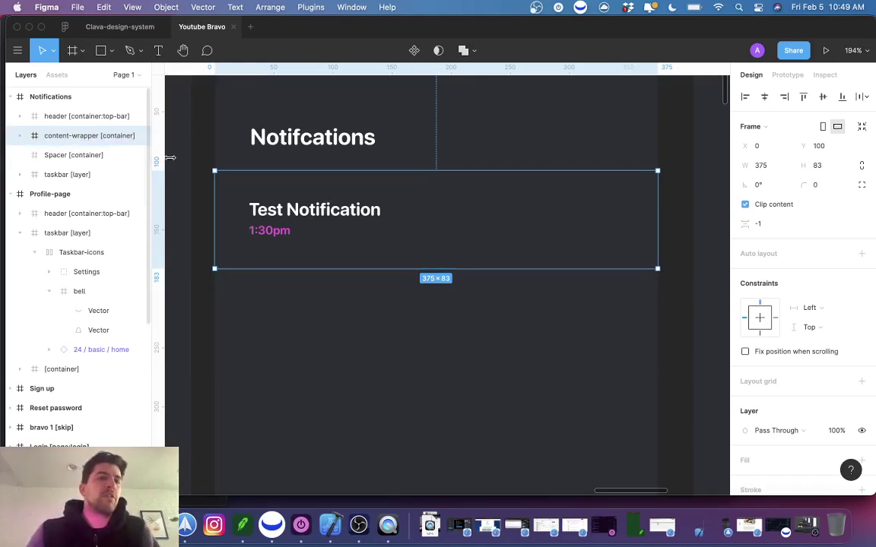
scroll(544, 434, "down", 10)
scroll(514, 416, "down", 8)
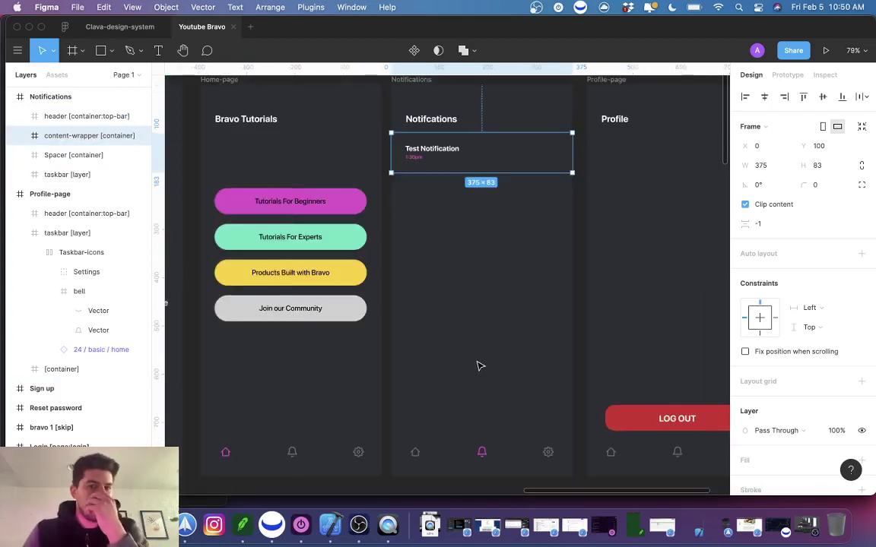
scroll(467, 335, "up", 1)
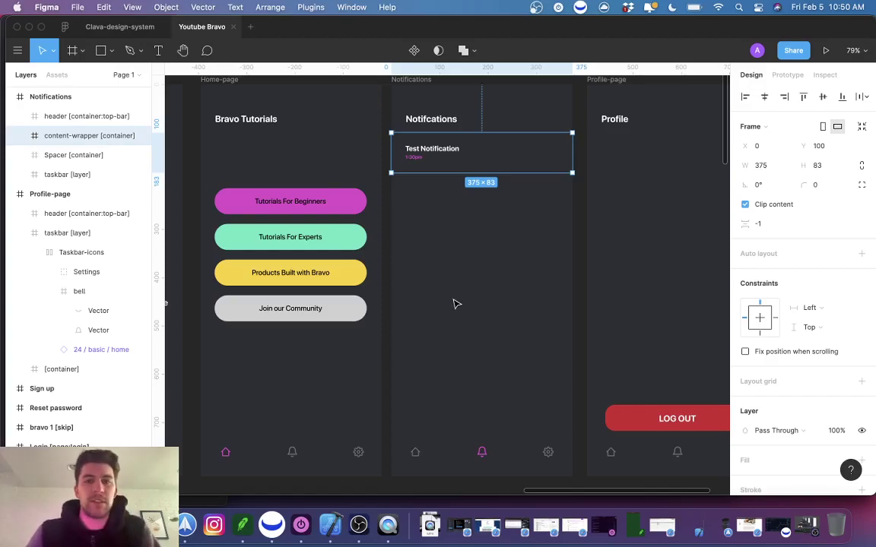
Stretch the Spacer container to the Notifications frame's full width, with its left edge at X 0 and a width of 375.
left_click(51, 155)
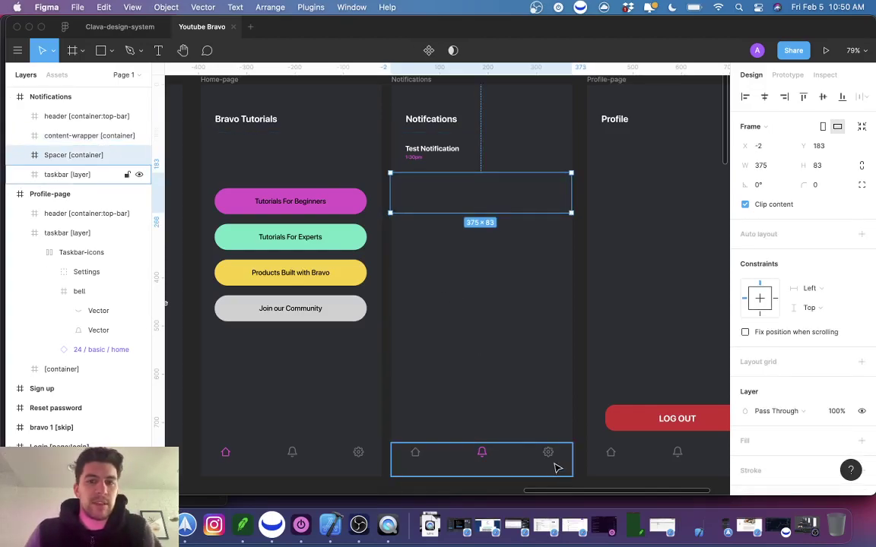
scroll(506, 319, "up", 5)
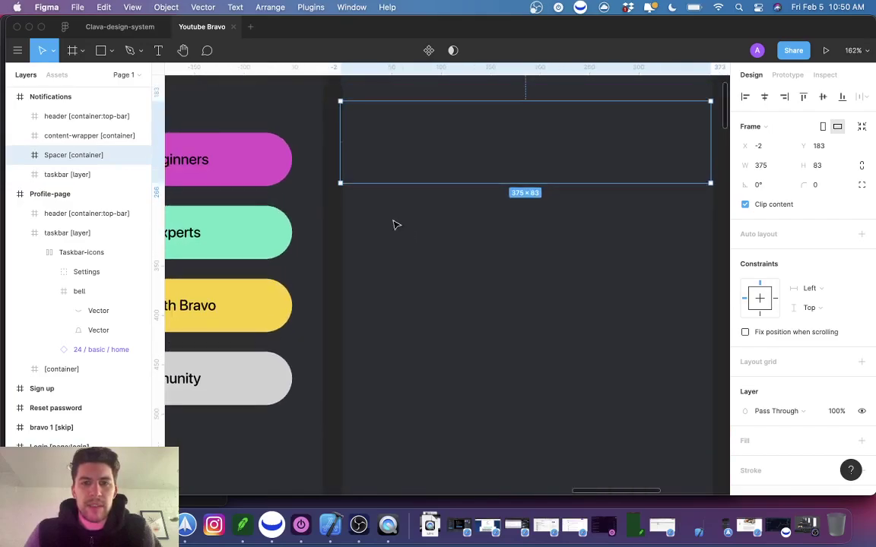
left_click_drag(341, 167, 342, 167)
scroll(532, 228, "up", 2)
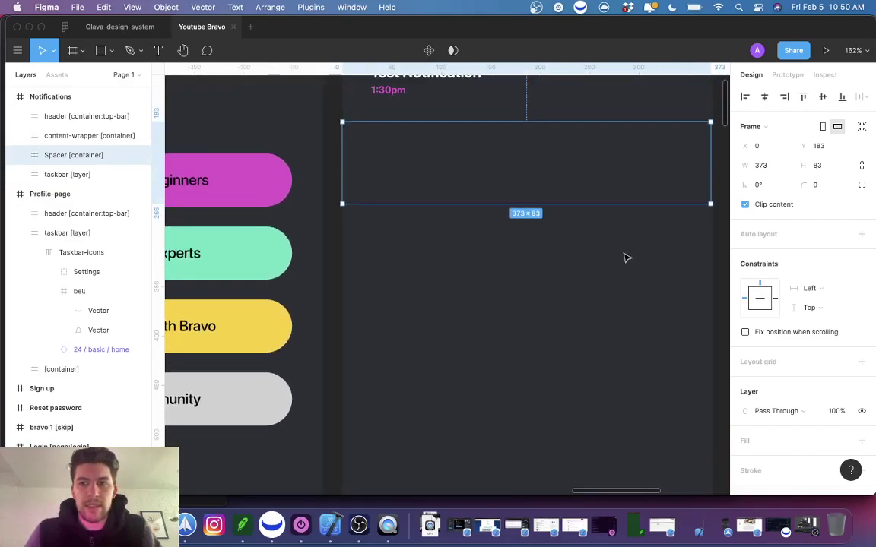
mouse_move(710, 168)
left_mouse_down()
mouse_move(700, 168)
mouse_move(713, 168)
left_mouse_up()
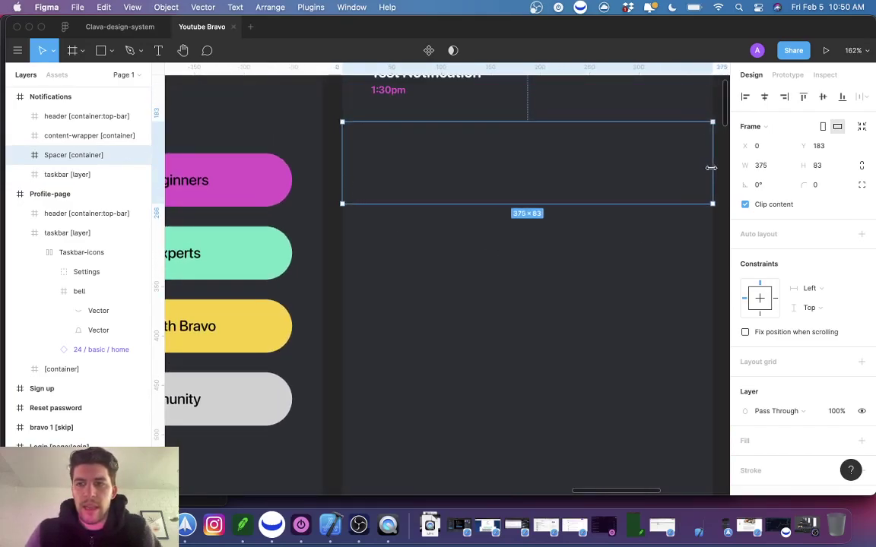
scroll(672, 205, "up", 5)
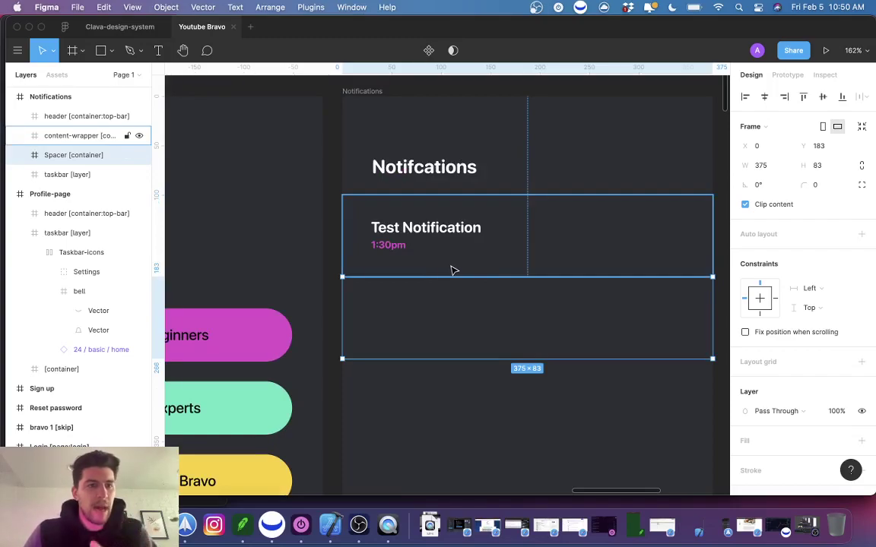
scroll(454, 399, "down", 1)
scroll(454, 397, "down", 5)
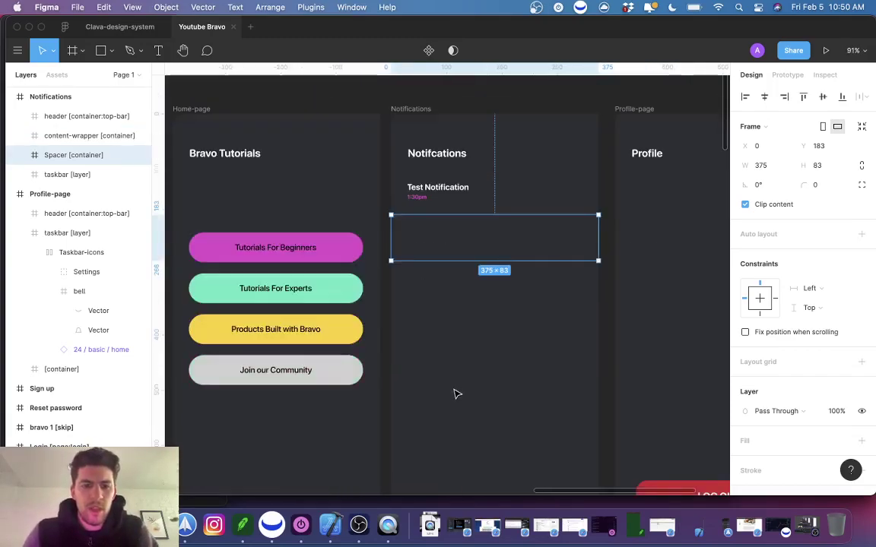
Switch to the Youtube Bravo project in Bravo Studio and look over its imported screens.
right_click(187, 524)
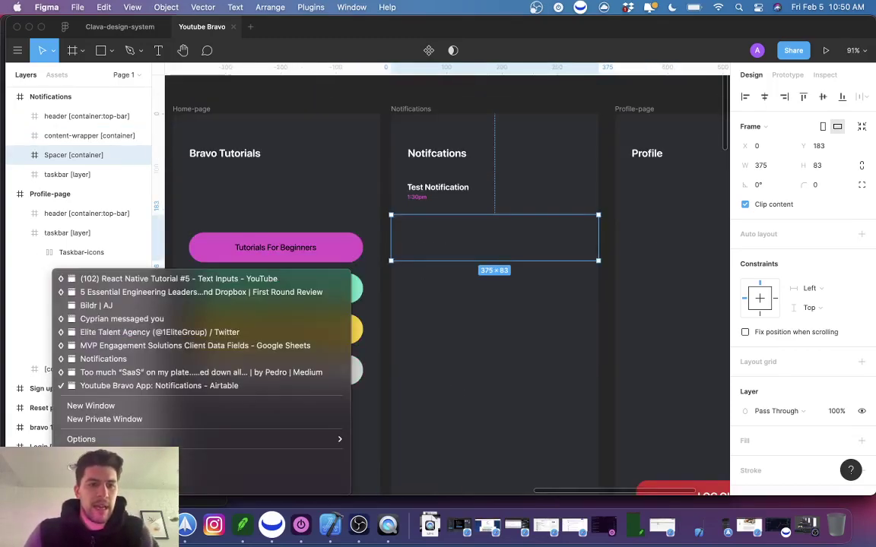
left_click(181, 385)
left_click(213, 57)
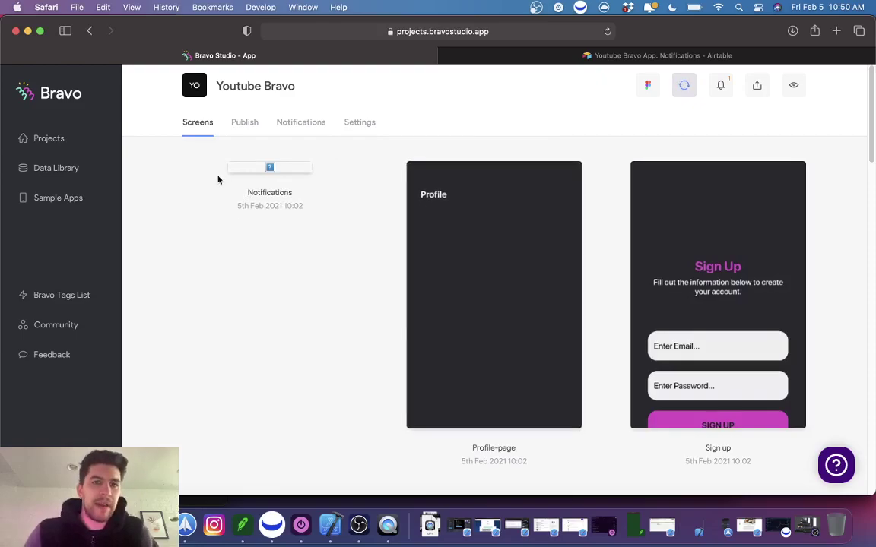
scroll(384, 258, "down", 1)
scroll(340, 260, "down", 10)
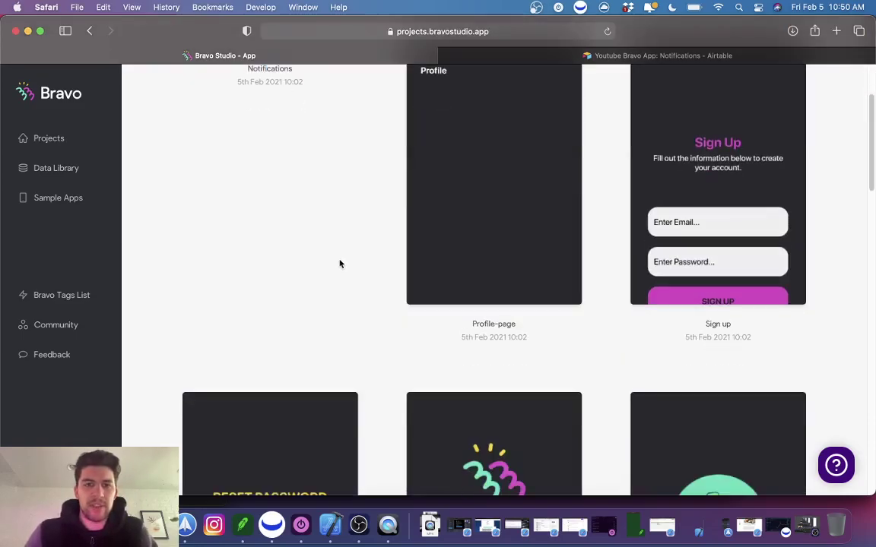
scroll(340, 266, "up", 12)
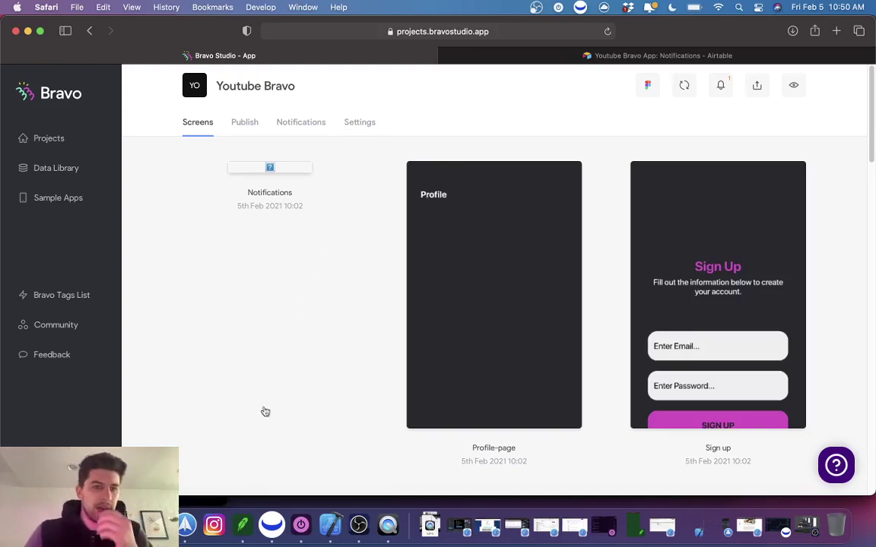
Return to Figma and move the LOG OUT button on the Profile-page up to Y 534, away from the taskbar.
left_click(387, 526)
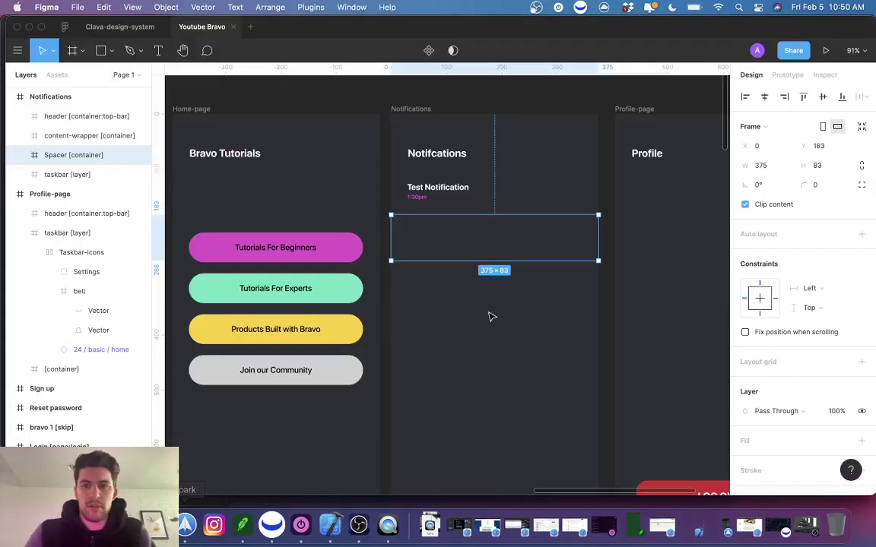
scroll(490, 317, "right", 5)
scroll(606, 380, "down", 3)
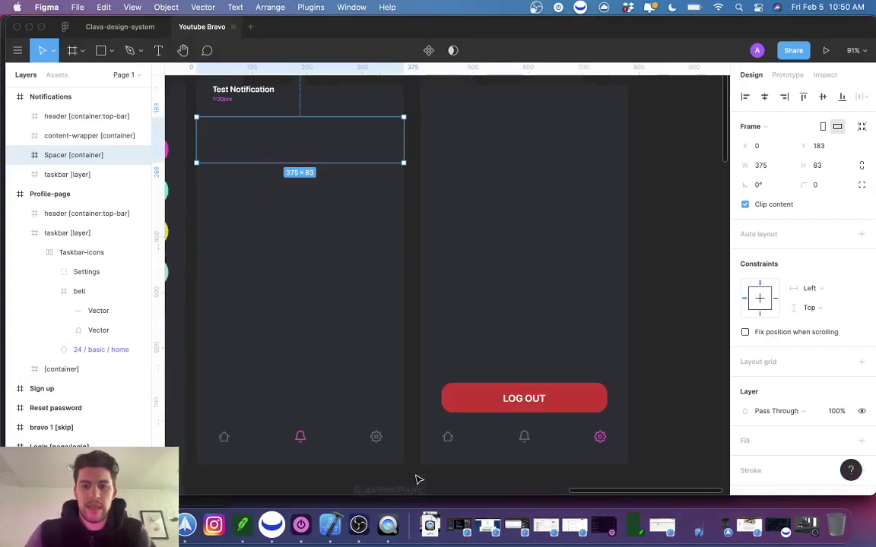
left_click(495, 402)
key("shift+Up")
key("shift+Up")
key("shift+Up")
key("shift+Up")
key("shift+Up")
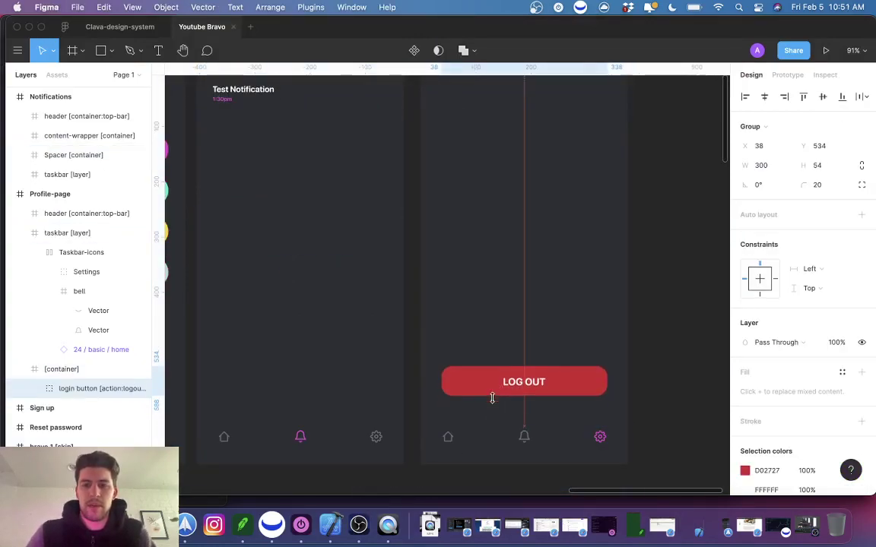
scroll(496, 403, "up", 3)
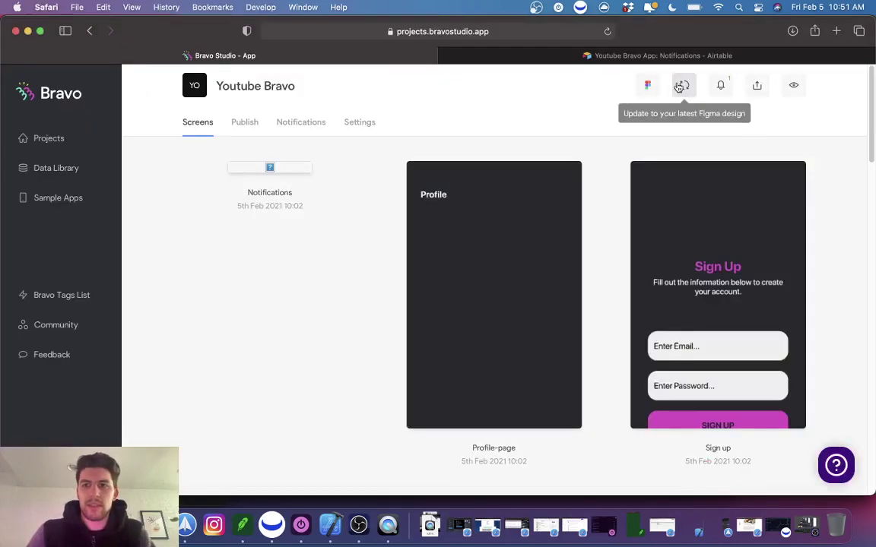
Open the Youtube Bravo App base in Airtable and look through its link, product and Notifications tables.
left_click(615, 57)
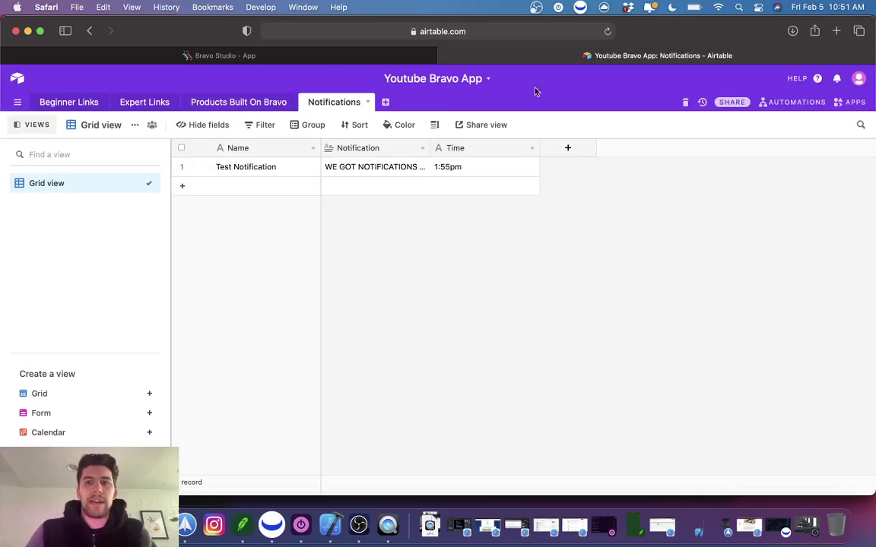
left_click(57, 105)
left_click(136, 102)
left_click(221, 102)
left_click(338, 104)
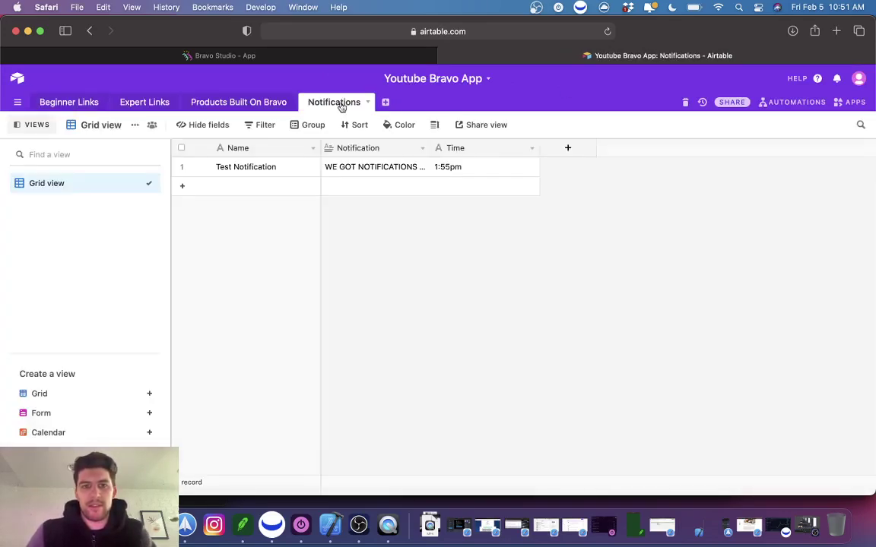
Delete the second and third empty records from the Products Built On Bravo table.
left_click(230, 100)
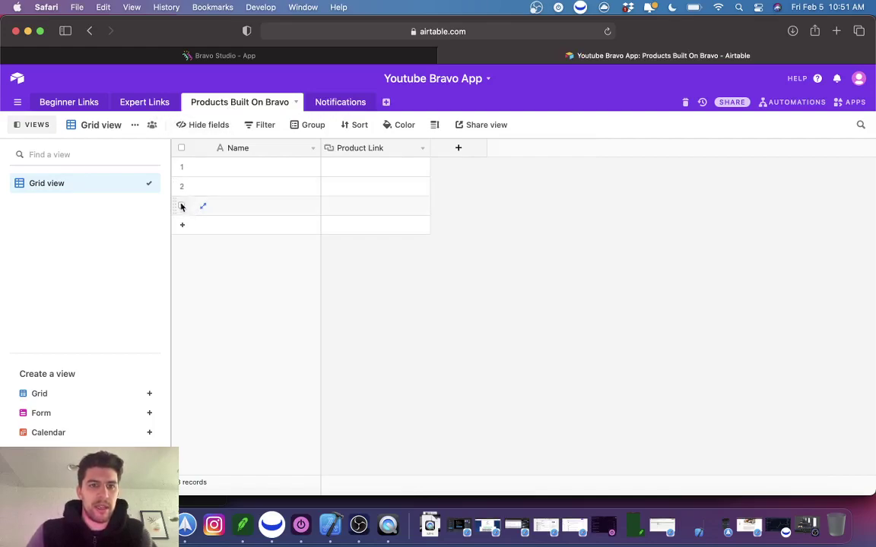
left_click(181, 185)
left_click(181, 205)
right_click(222, 192)
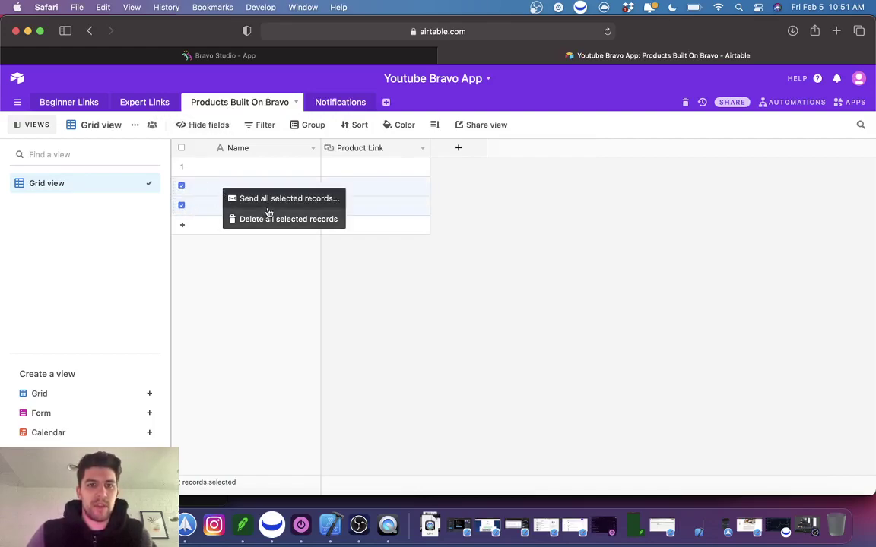
left_click(268, 217)
Check the Beginner Links, Expert Links and Products Built On Bravo tables for leftover empty records.
left_click(65, 100)
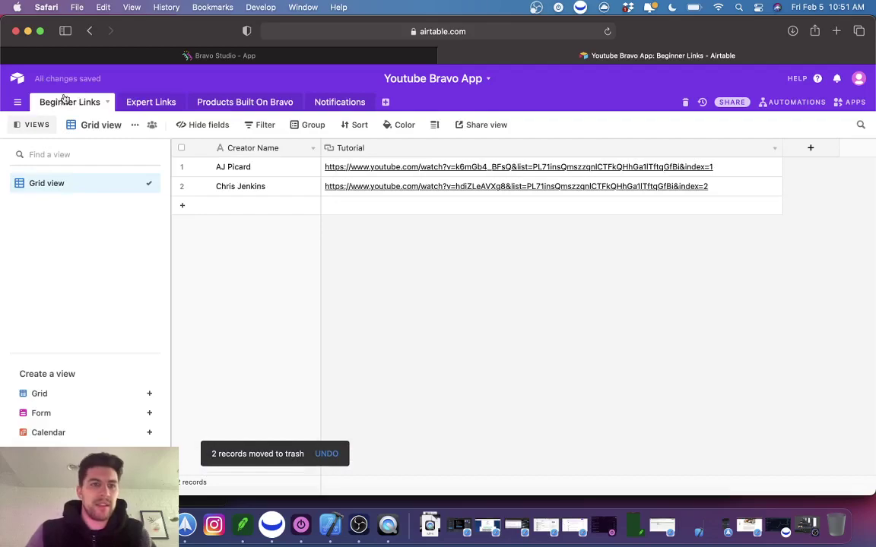
left_click(128, 101)
left_click(222, 106)
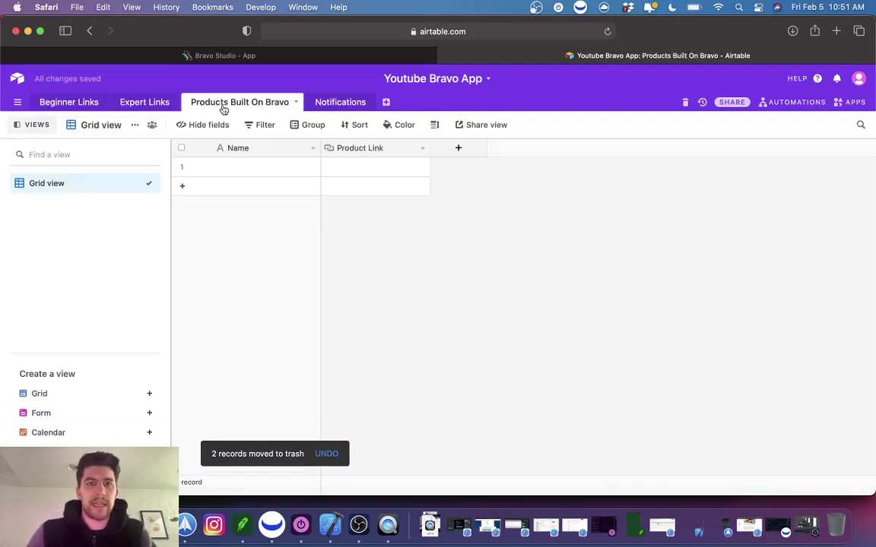
Add two empty records below Test Notification in the Notifications table and select the second record's Name cell.
left_click(333, 104)
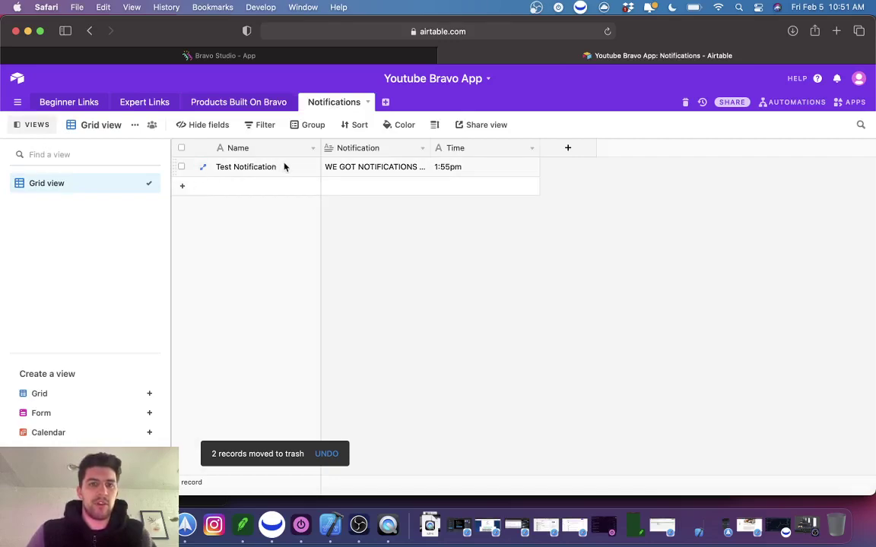
left_click(183, 189)
left_click(181, 187)
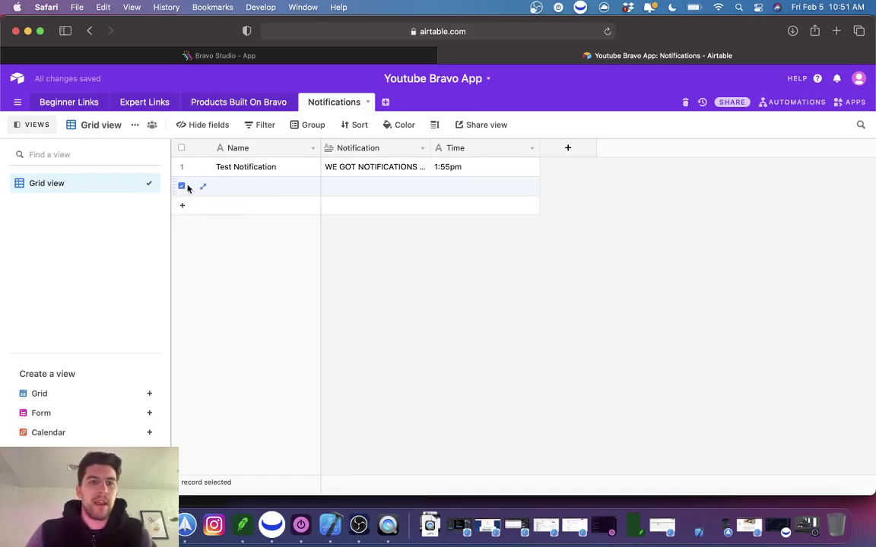
left_click(185, 188)
left_click(183, 206)
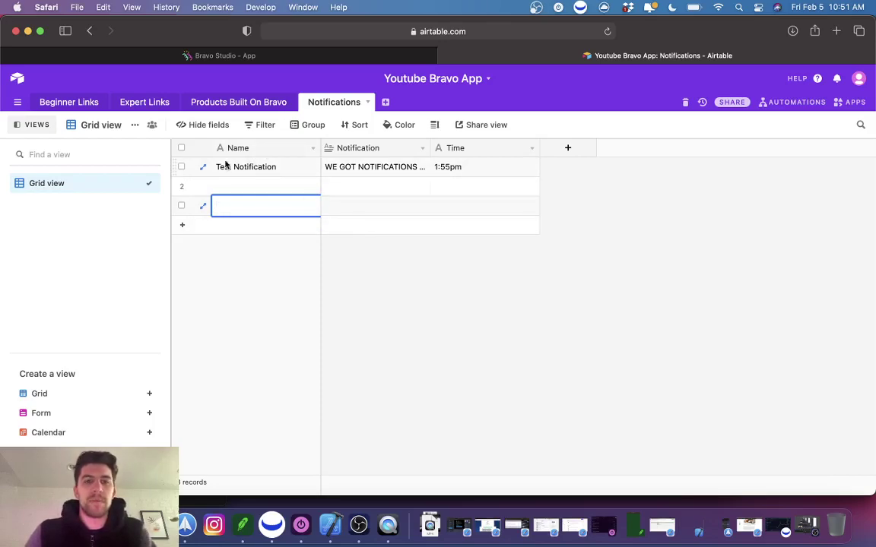
left_click(242, 191)
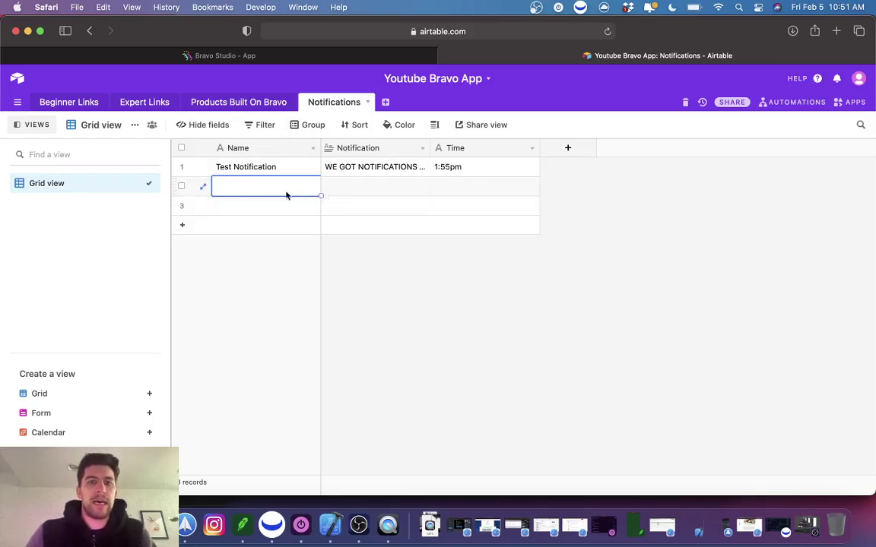
Open the Notifications screen's data binding in Bravo Studio and select the Youtube Bravo App collection with its Notifications - List request.
left_click(228, 55)
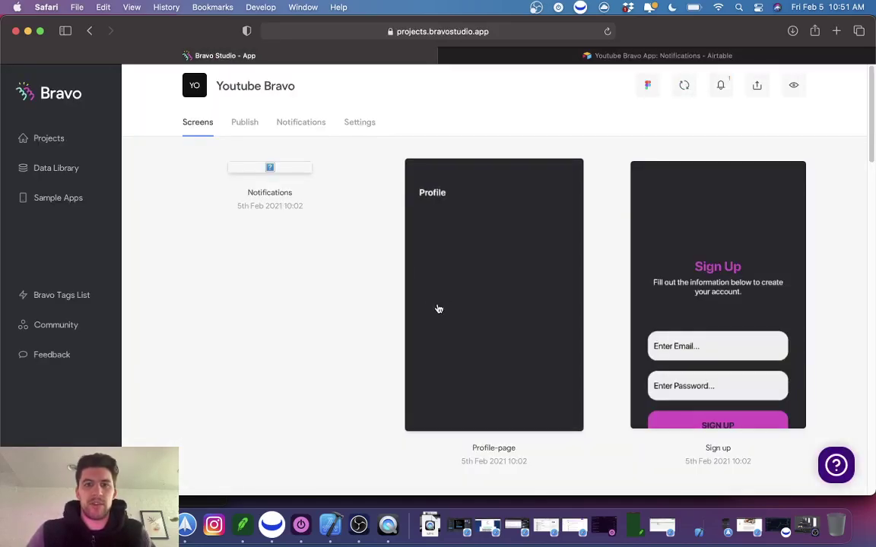
scroll(350, 244, "down", 1)
left_click(263, 171)
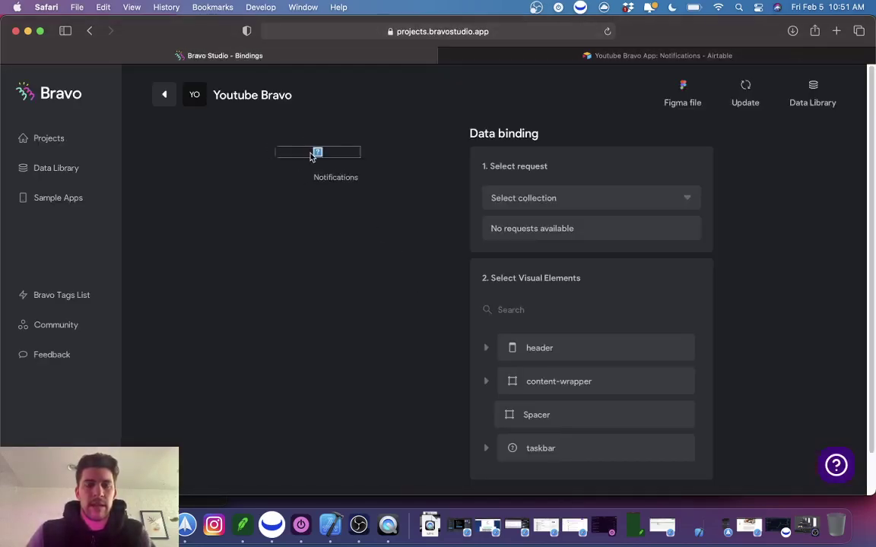
left_click(532, 195)
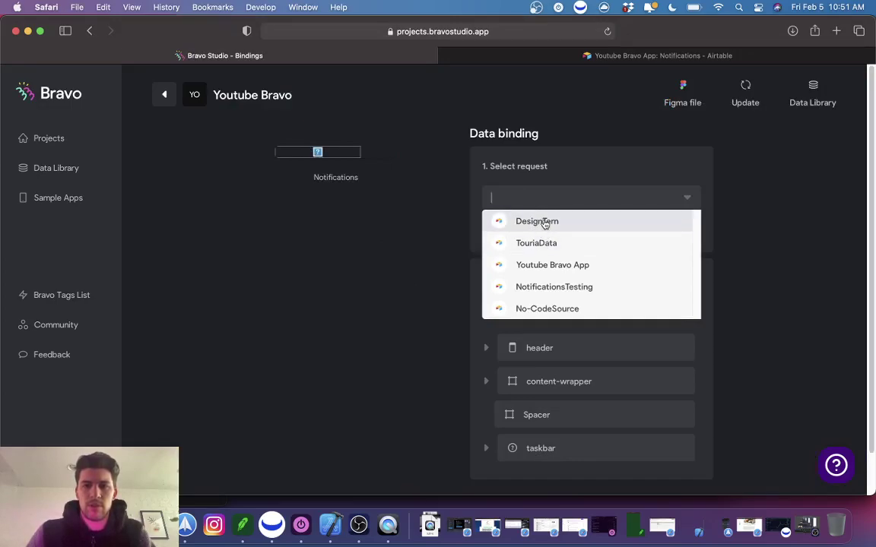
left_click(567, 267)
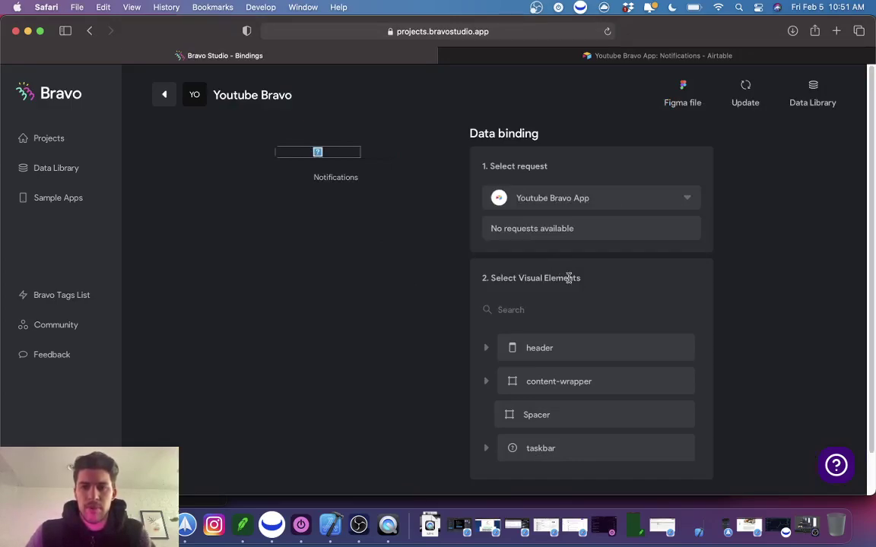
left_click(568, 228)
left_click(578, 276)
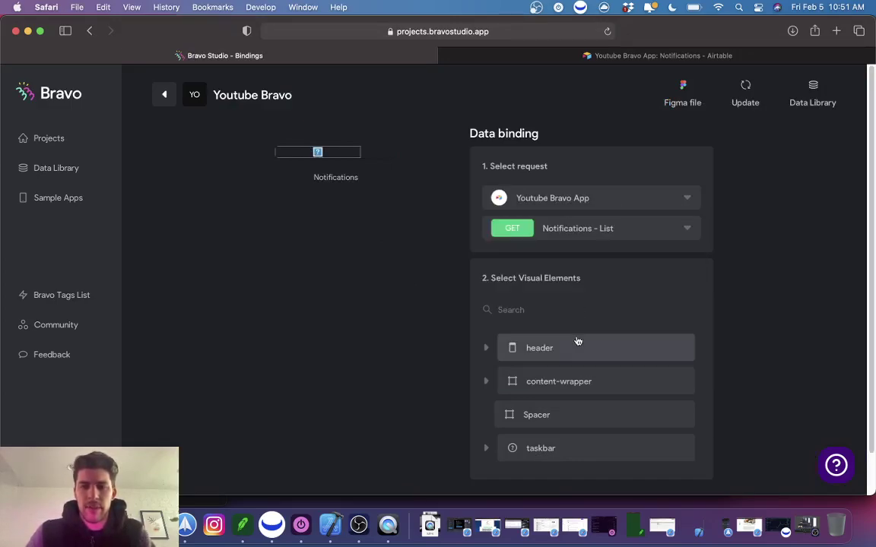
Expand content-wrapper in the Notifications data binding and bind the container to Records.
scroll(578, 341, "down", 2)
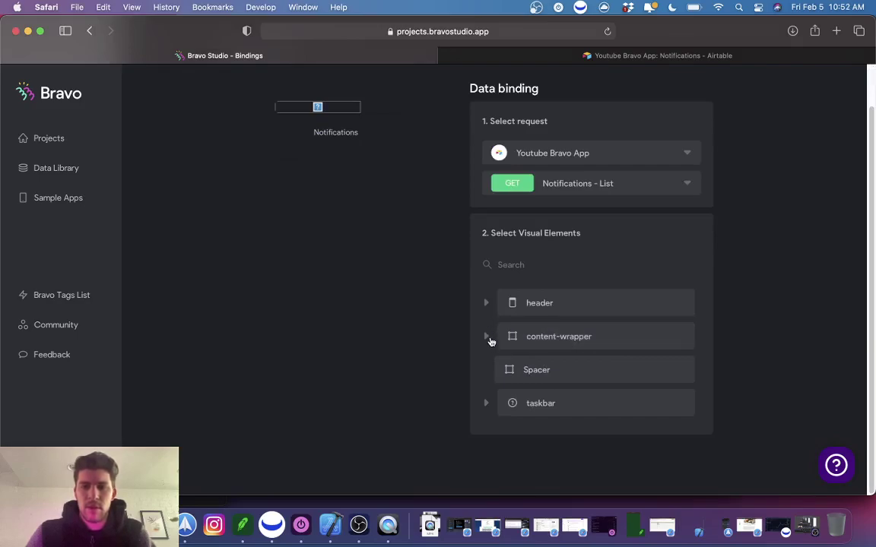
left_click(487, 336)
scroll(567, 364, "down", 1)
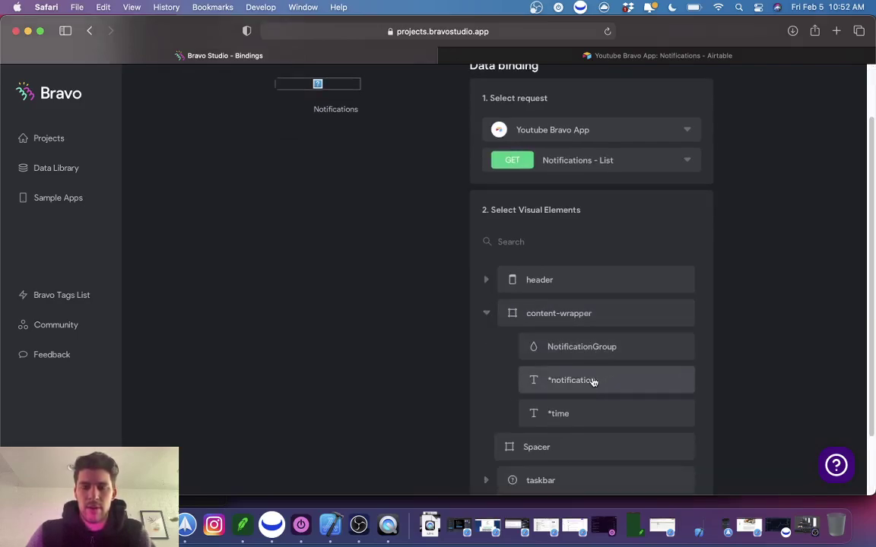
left_click(594, 382)
left_click(730, 204)
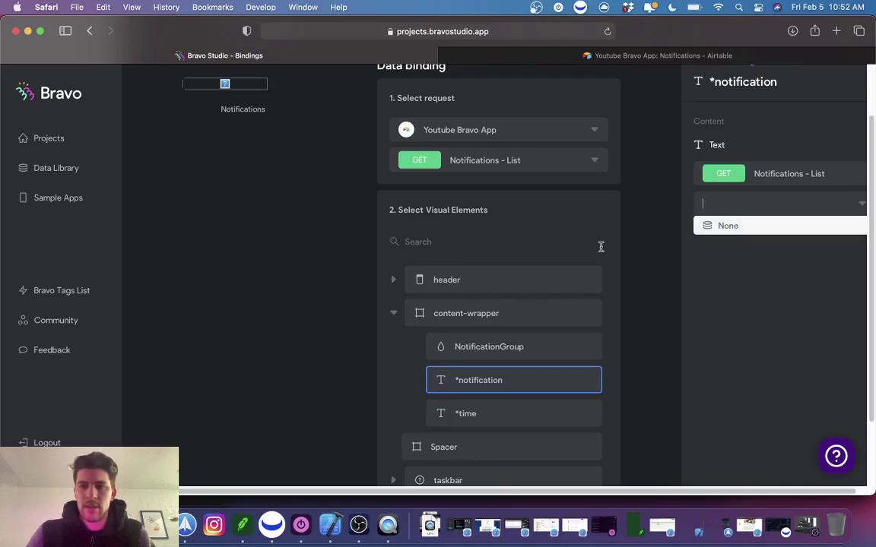
left_click(509, 316)
left_click(764, 205)
left_click(752, 245)
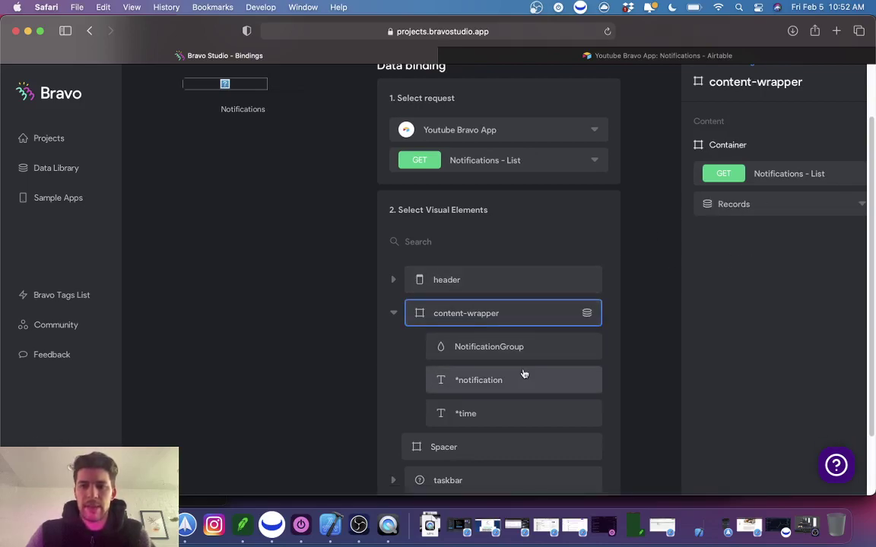
Bind the *notification text to the Notification field and the *time text to the Time field, and close the element binding.
left_click(514, 378)
left_click(786, 203)
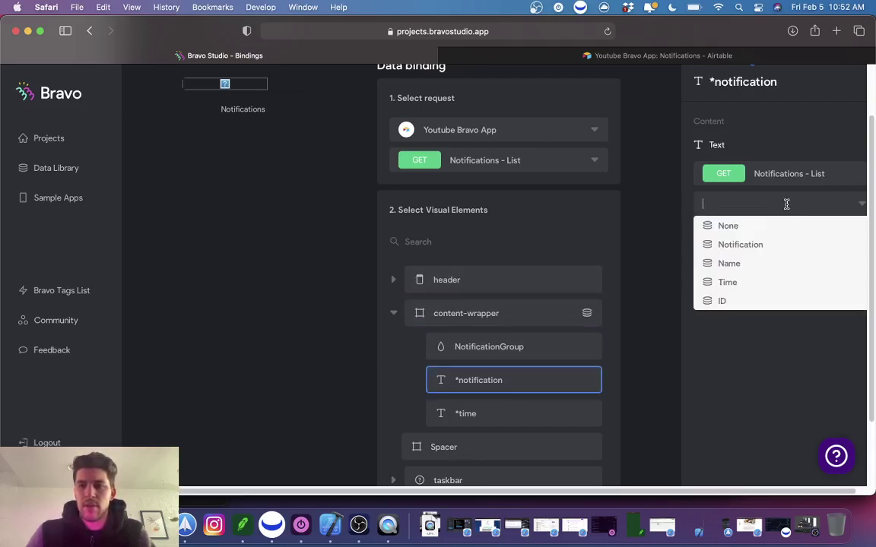
left_click(755, 244)
left_click(532, 413)
left_click(739, 204)
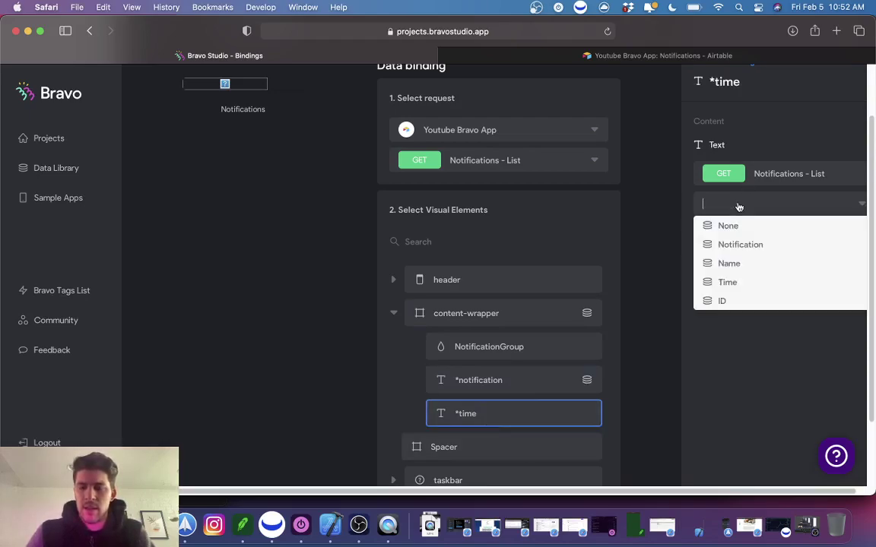
left_click(728, 281)
scroll(487, 320, "down", 3)
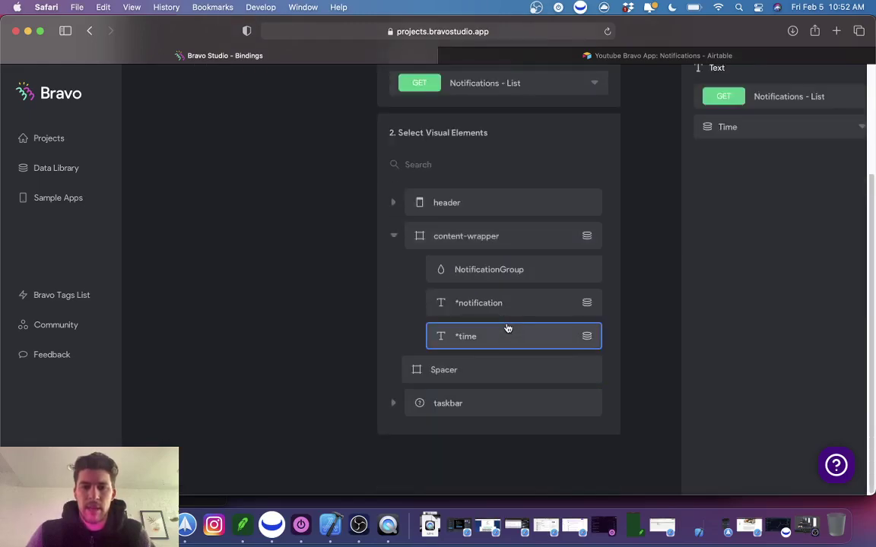
scroll(495, 303, "up", 3)
scroll(495, 304, "down", 4)
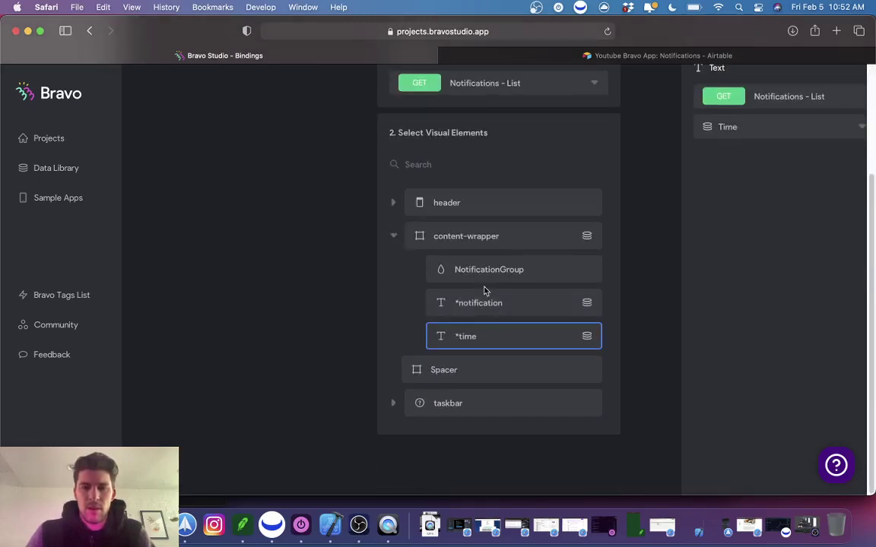
scroll(471, 228, "up", 5)
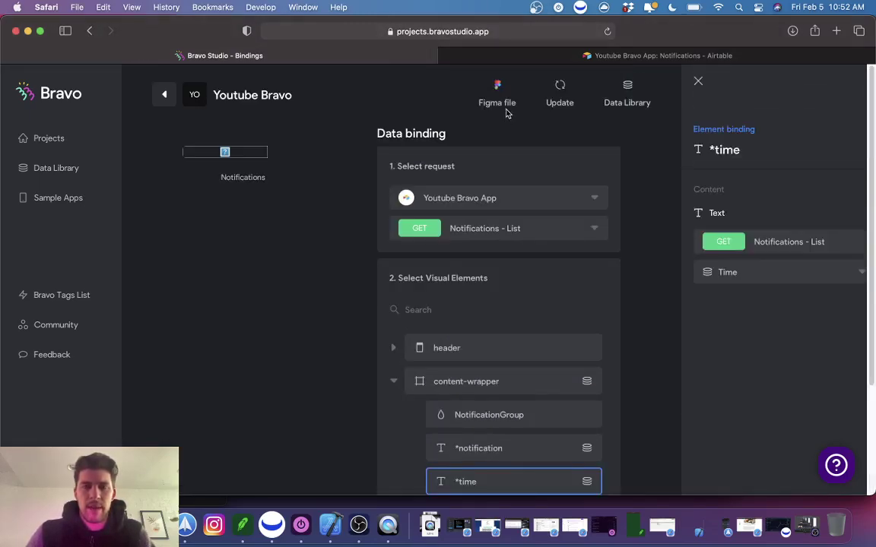
key("Escape")
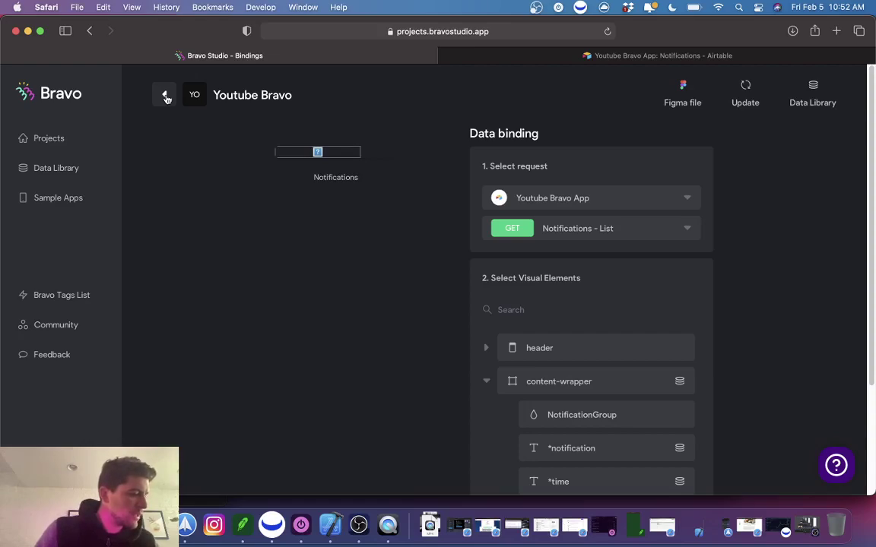
Check the phone preview in QuickTime Player against the Airtable Notifications table and the Spacer container in Figma.
left_click(387, 525)
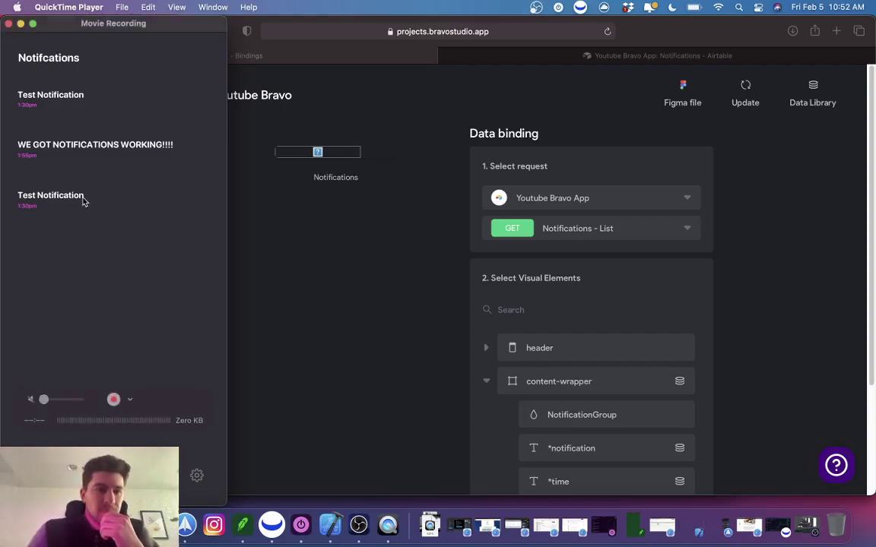
key("super+Tab")
key("ctrl+Tab")
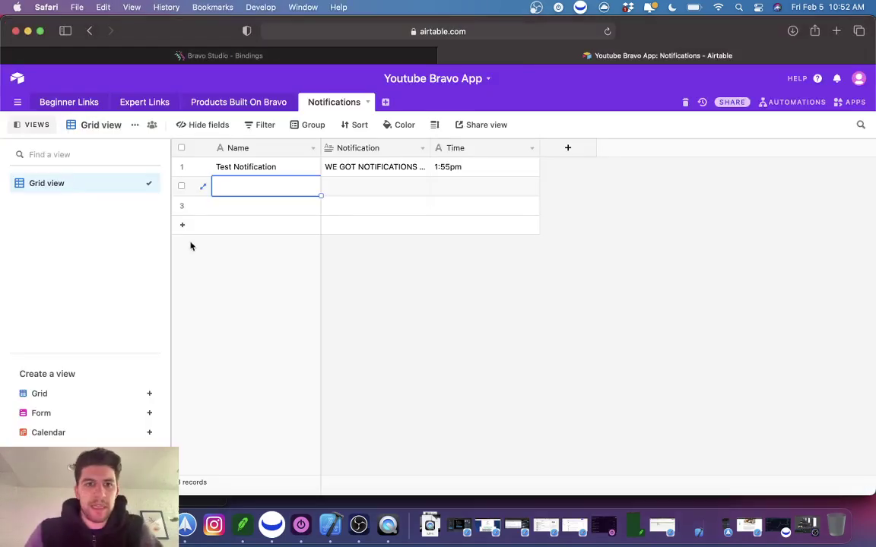
left_click(156, 58)
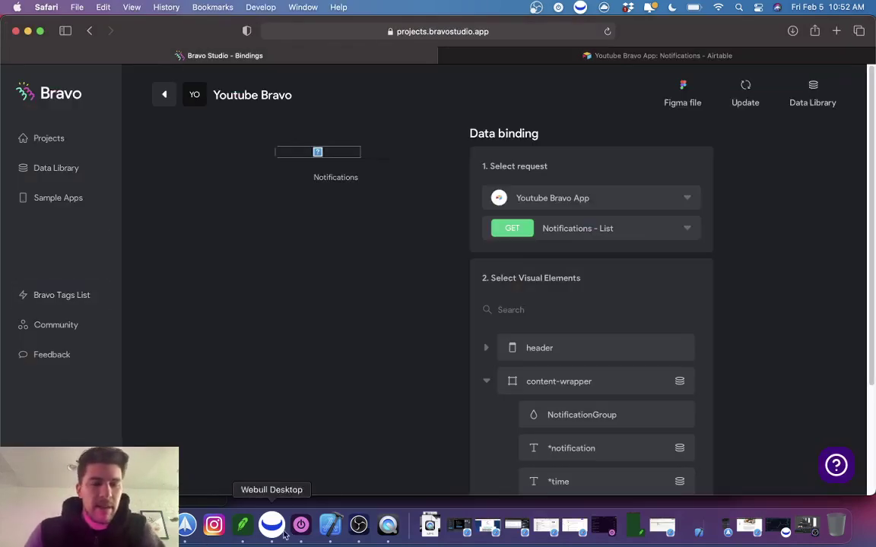
left_click(171, 525)
left_click(287, 250)
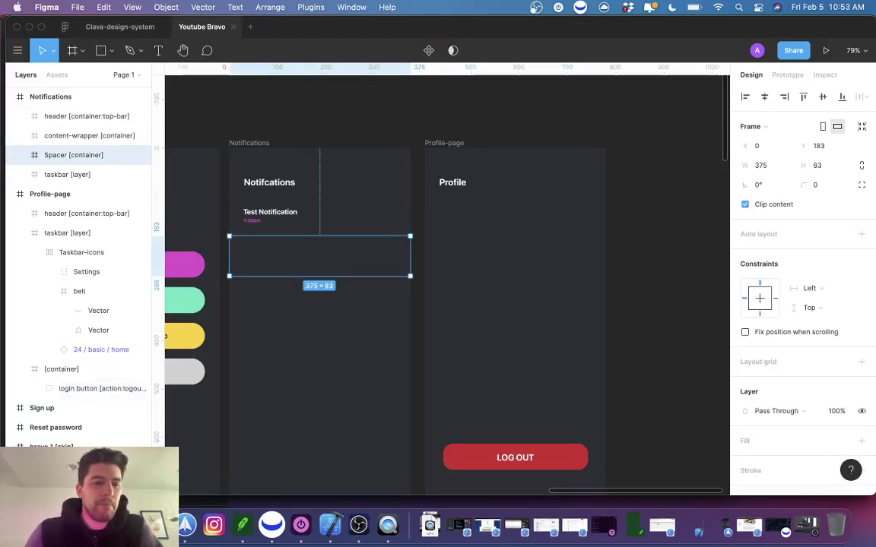
key("super+Tab")
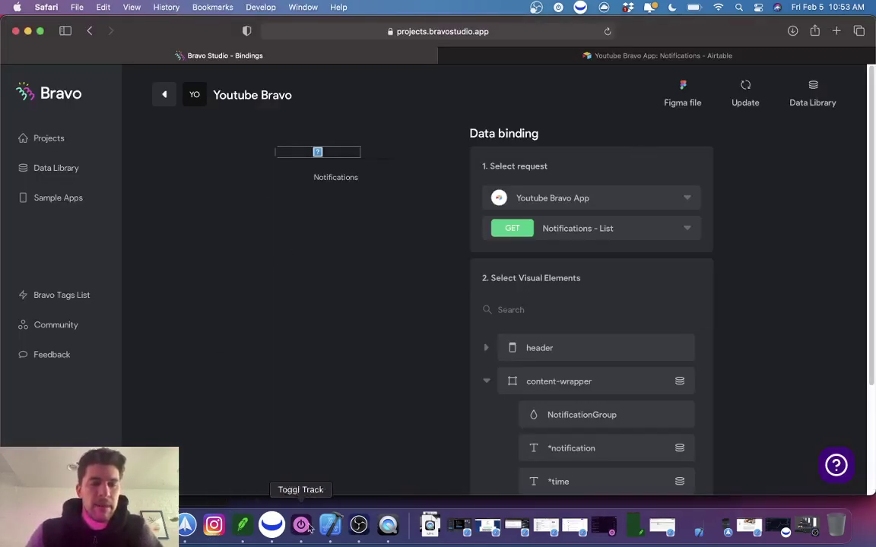
Compare the notification items in the QuickTime preview with the first Airtable record and the content-wrapper frame in Figma.
left_click(388, 525)
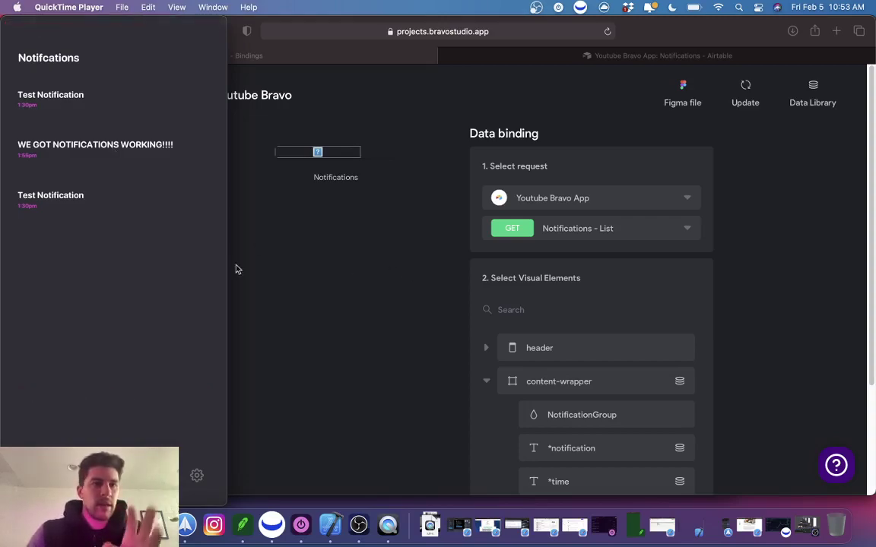
left_click(445, 256)
left_click(565, 57)
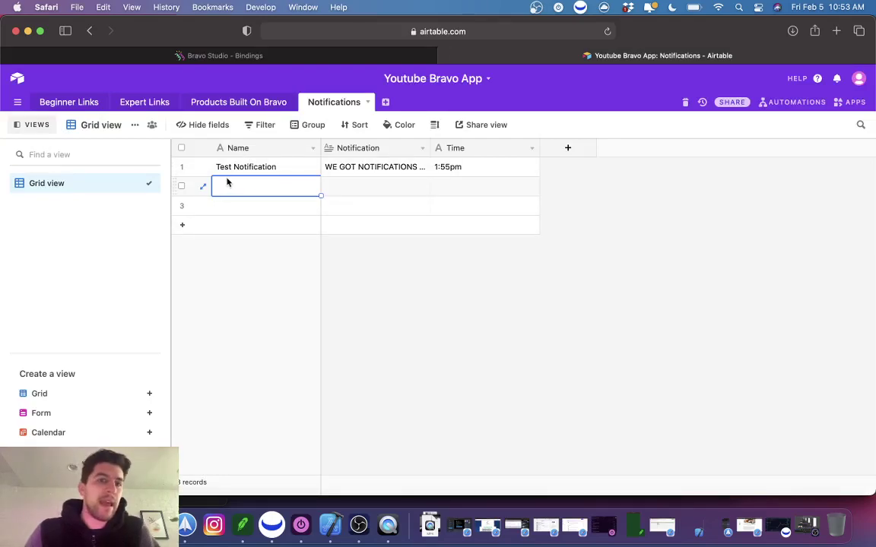
left_click(250, 168)
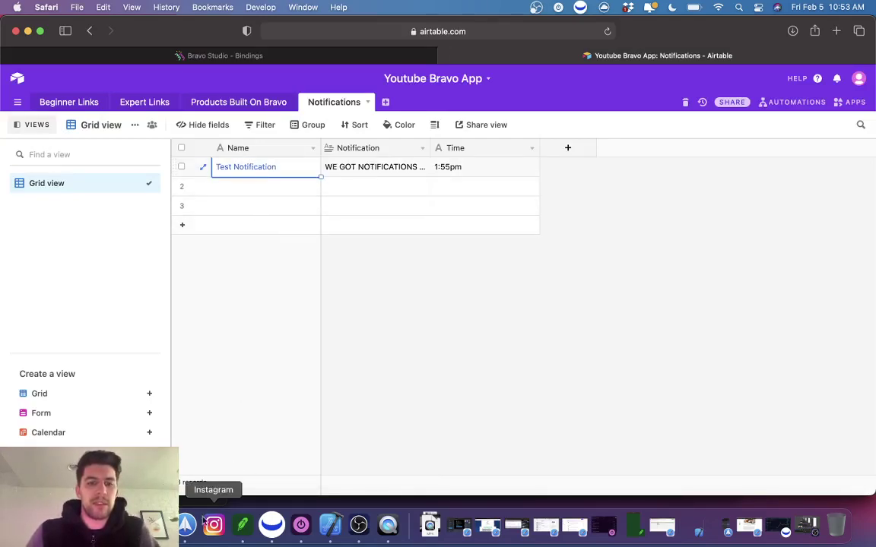
key("super+Tab")
left_click(278, 219)
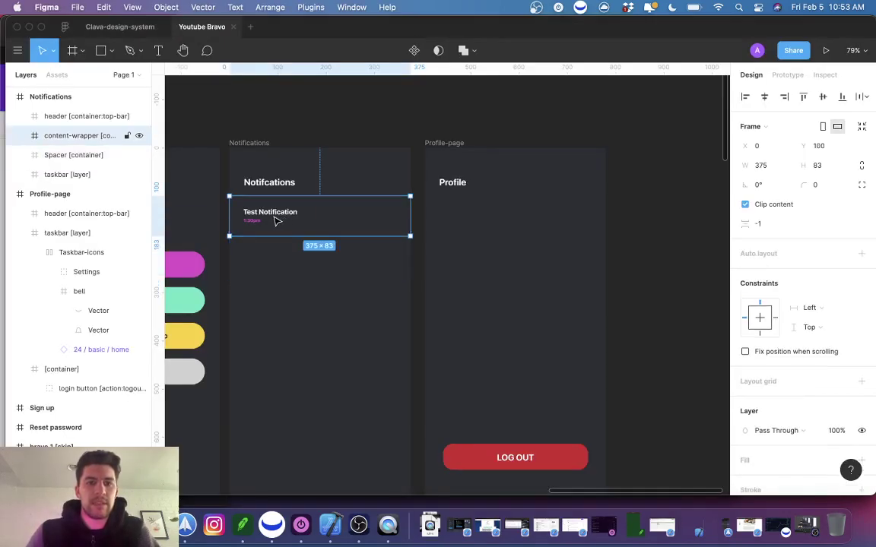
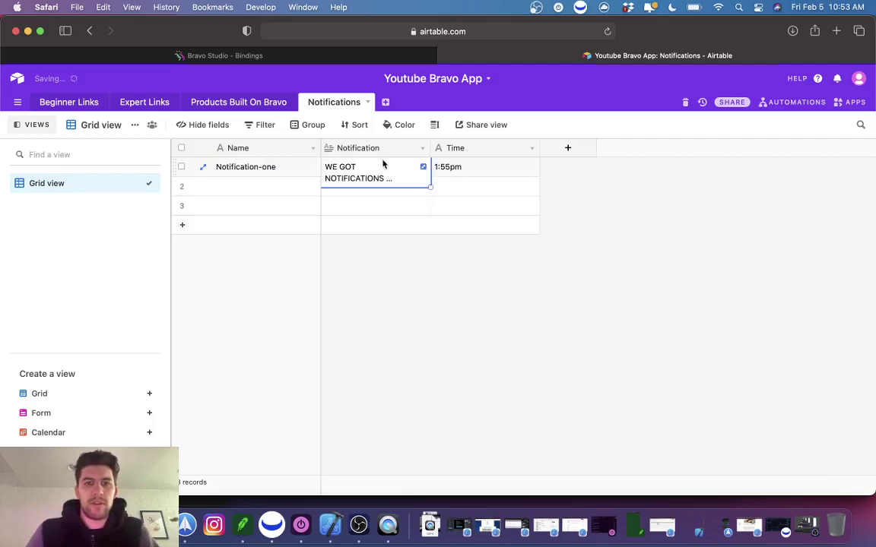
Widen the Notification column in the Airtable Notifications table to fit the first record's full text.
left_click(377, 179)
left_click(456, 203)
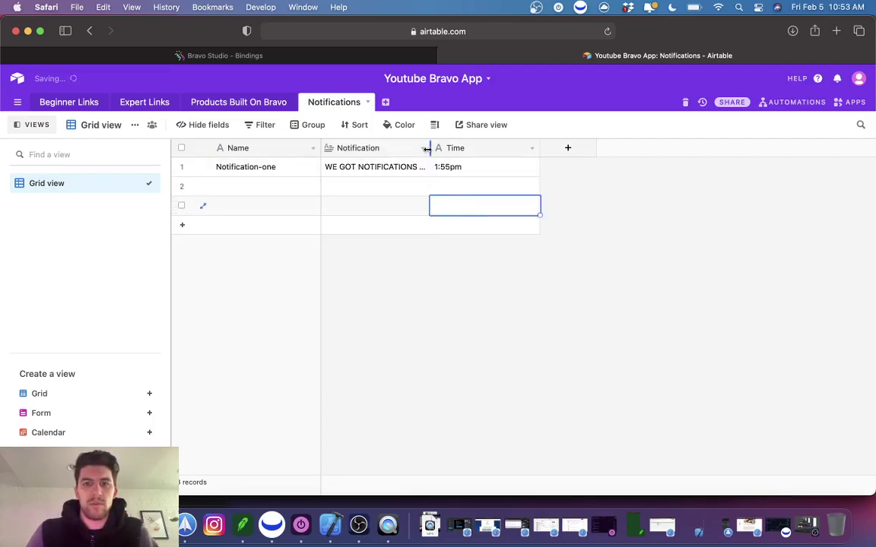
left_click_drag(431, 149, 484, 149)
Name the second record Notification-two and enter "Check out new tutorials we've added" as its notification text.
left_click(260, 188)
type("Notification-two")
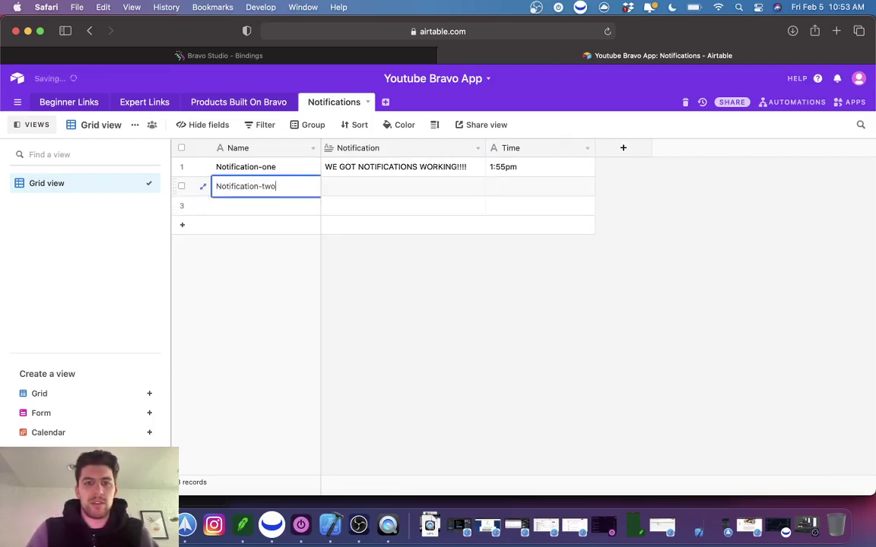
left_click(344, 196)
left_click(344, 193)
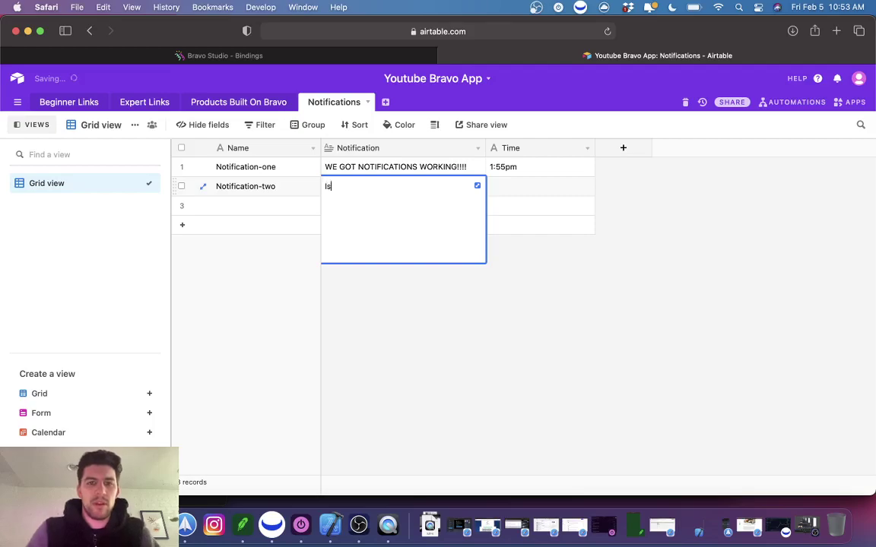
type("Check out new tutorials we've added")
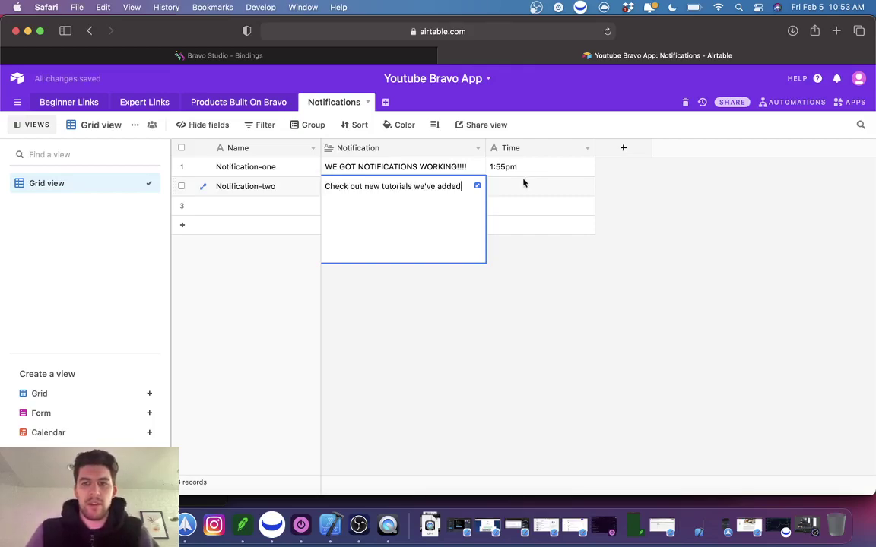
Enter 10:53 as the Time of the Notification-two record.
left_click(541, 187)
type("10:534")
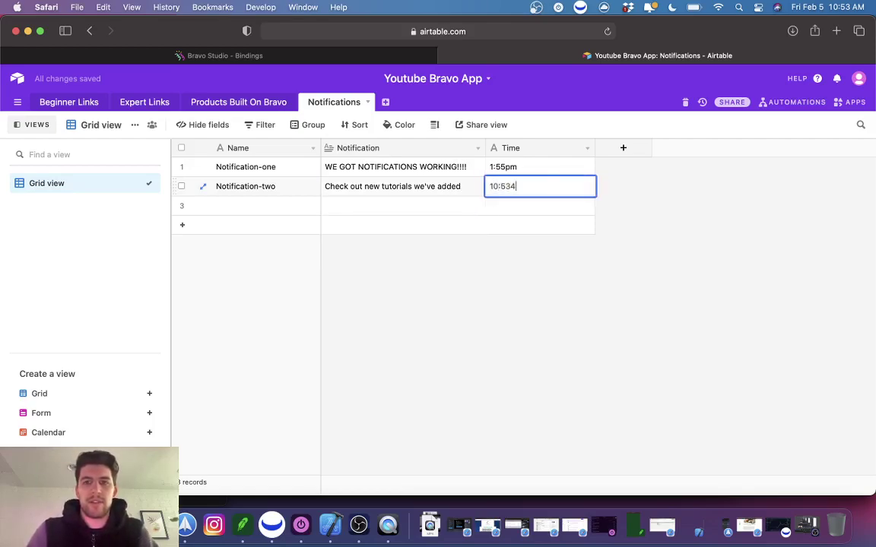
key("BackSpace")
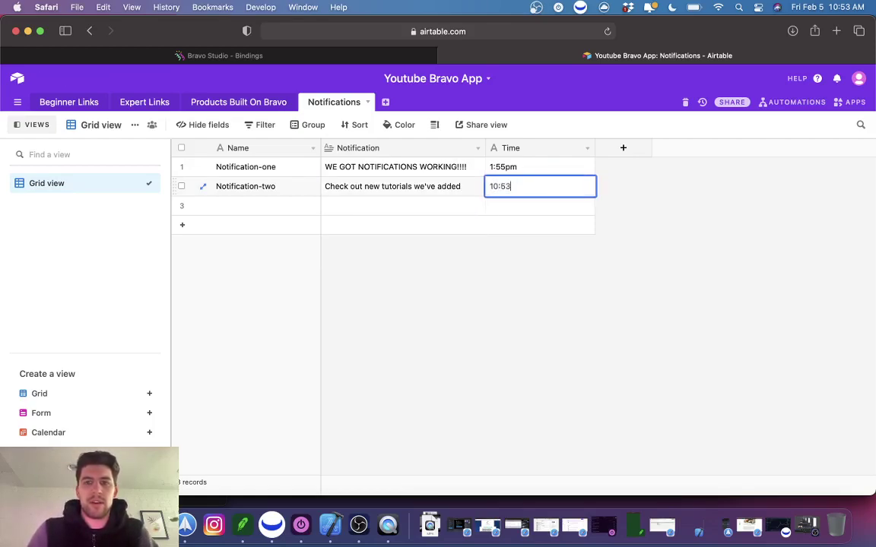
Convert the Time field from single line text to a Date field with the Local date format.
left_click(504, 168)
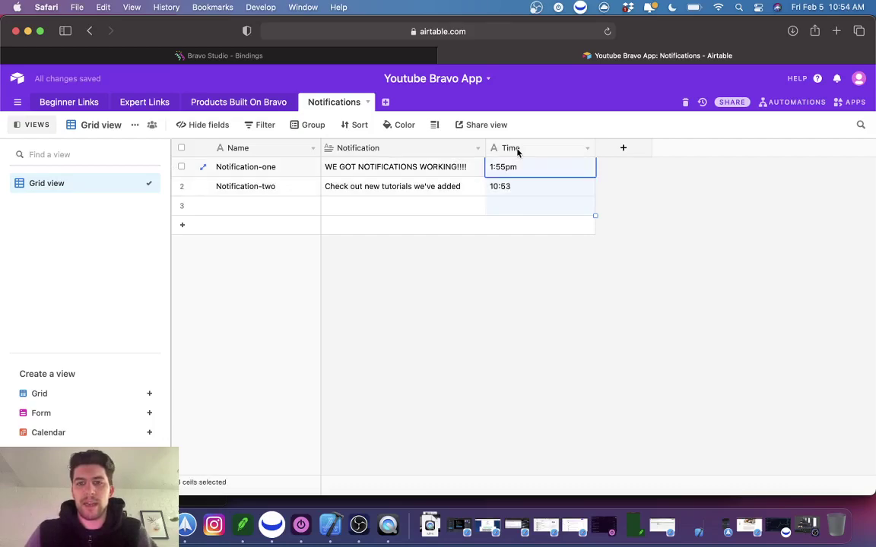
double_click(517, 149)
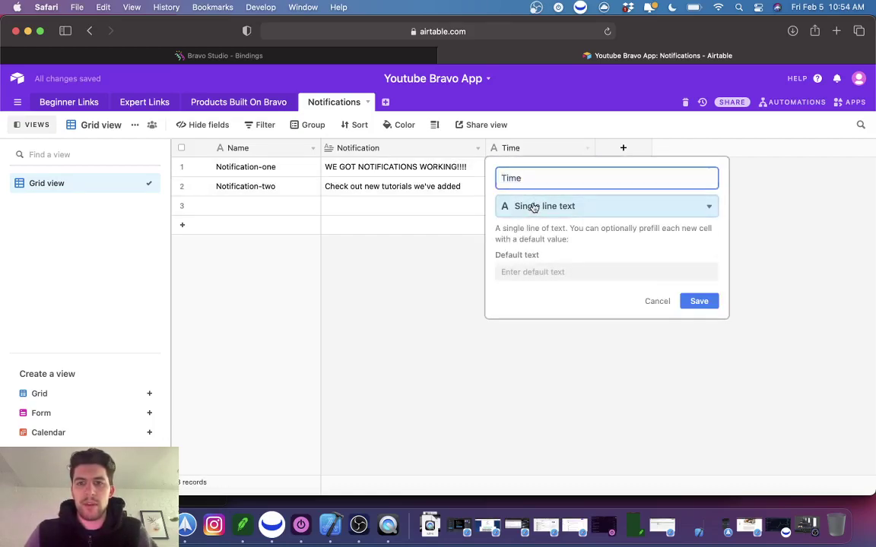
left_click(531, 205)
scroll(598, 343, "down", 4)
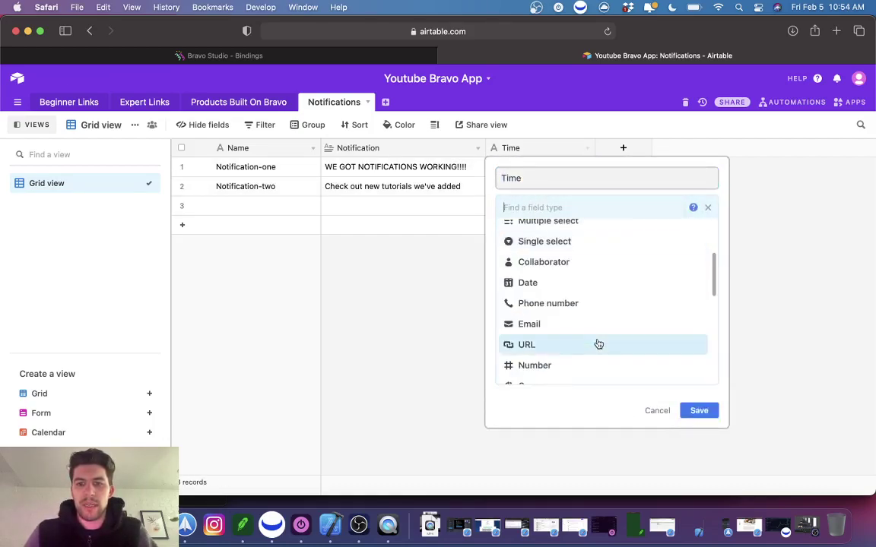
type("da")
left_click(544, 231)
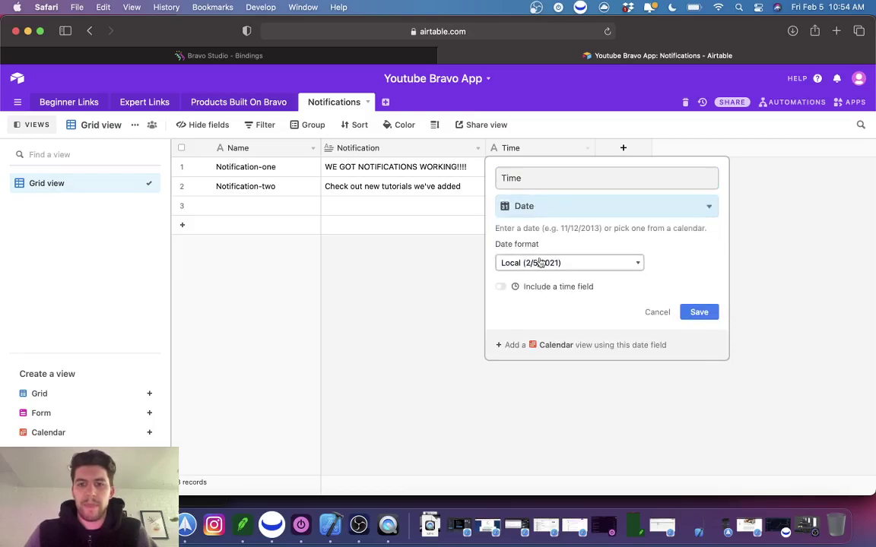
left_click(698, 312)
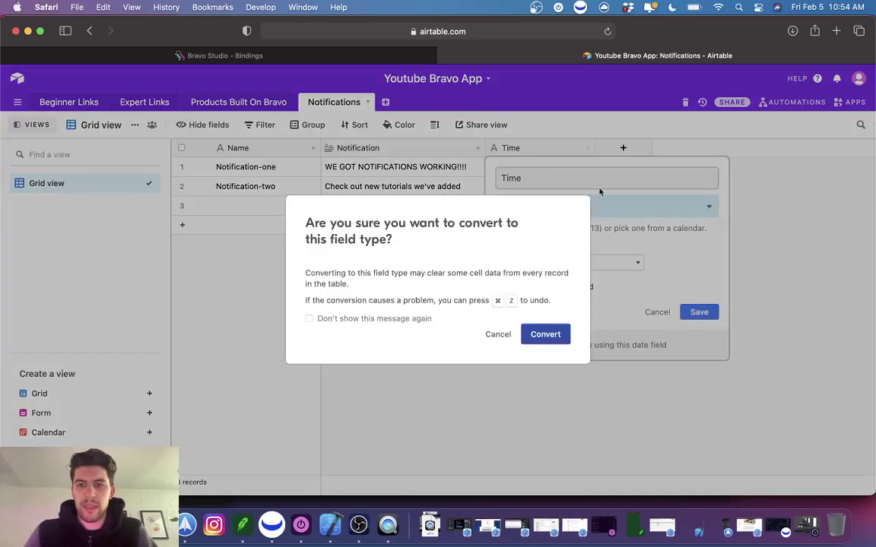
left_click(540, 335)
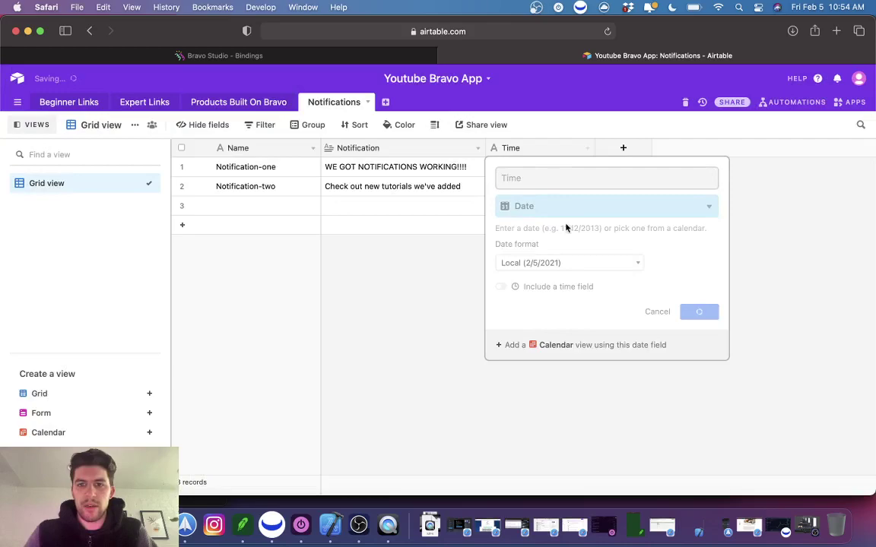
Set the Time dates to 2/4/2021 for Notification-one and 2/5/2021 for Notification-two.
left_click(513, 168)
left_click(510, 167)
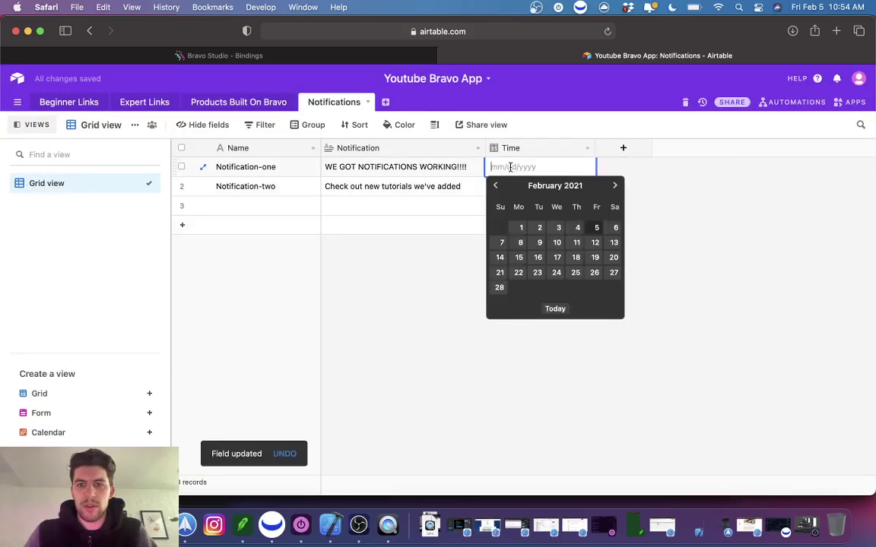
left_click(577, 227)
left_click(506, 189)
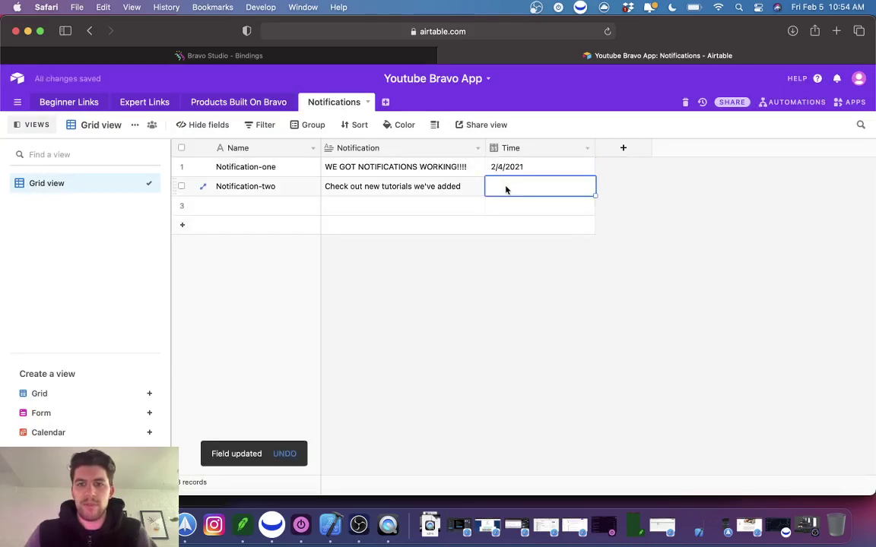
left_click(506, 189)
left_click(595, 247)
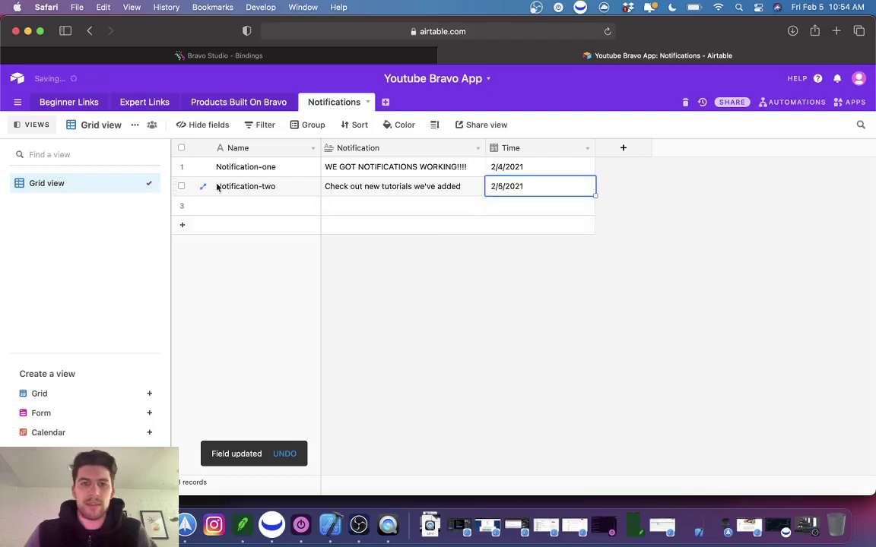
Name the third record Notification-three and enter "This is a notification from future" followed by the author's name as its notification text.
left_click(244, 208)
left_click(240, 207)
type("Notification-three")
key("Tab")
type("This is a notification from")
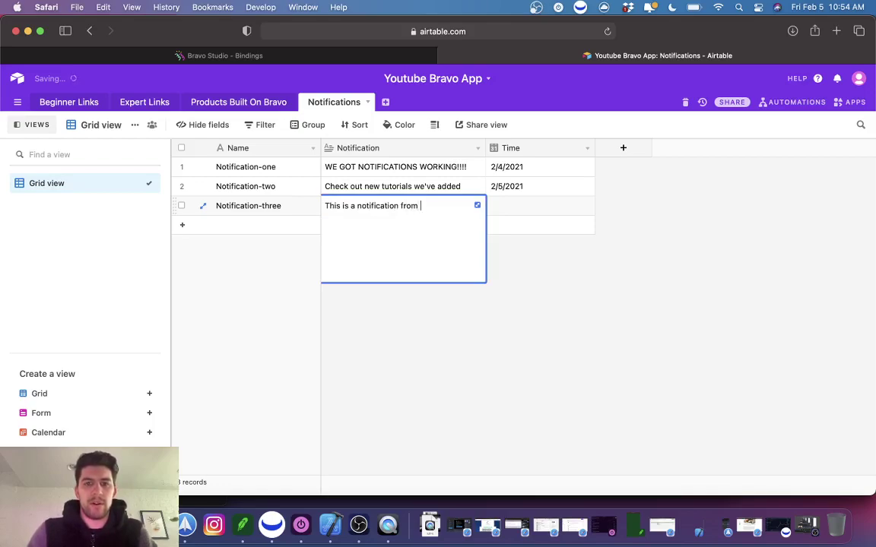
type(" future ")
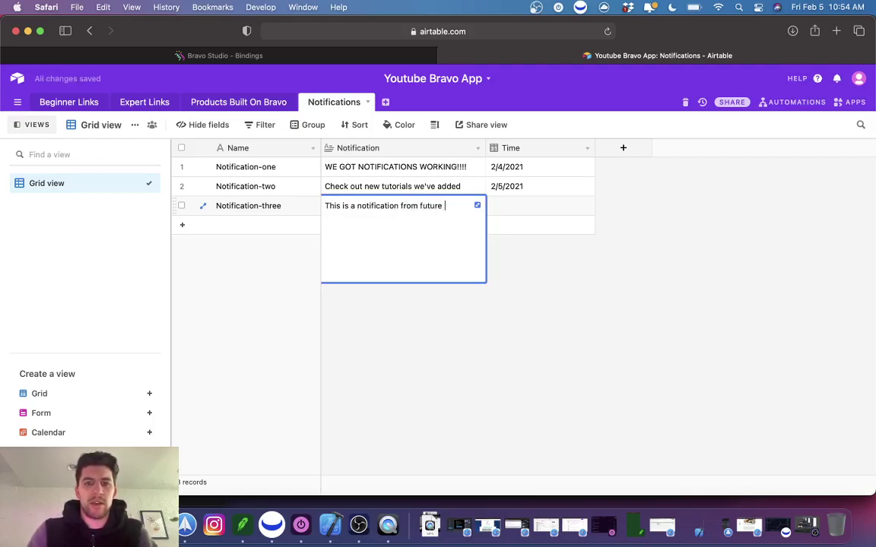
type("AJ")
Set the Time date of the Notification-three record to 2/6/2021.
left_click(508, 207)
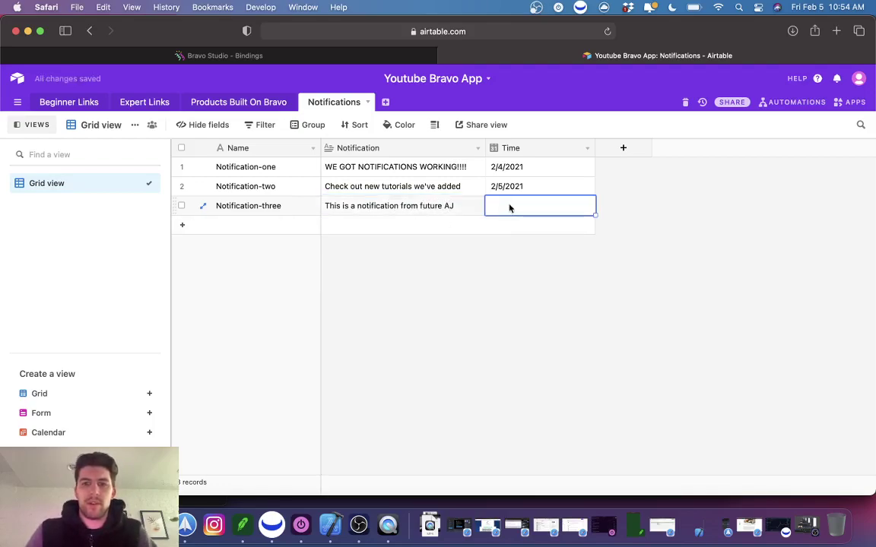
left_click(508, 207)
left_click(617, 267)
left_click(668, 257)
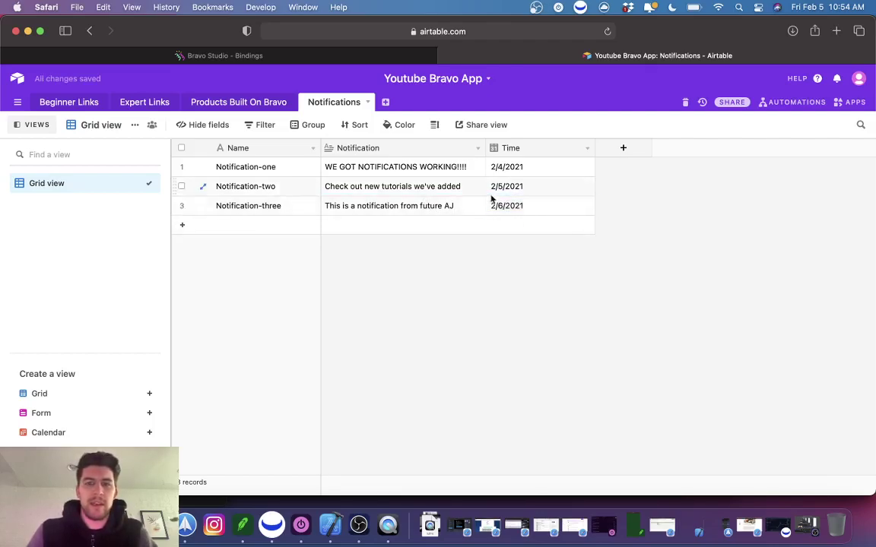
Switch to Bravo Studio and check how the notifications and their dates display in the QuickTime phone preview.
left_click(198, 56)
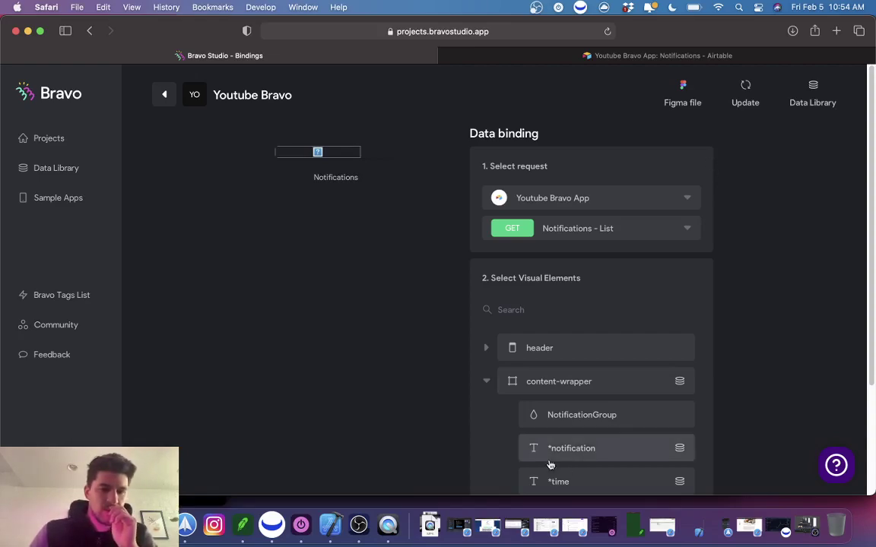
left_click(388, 529)
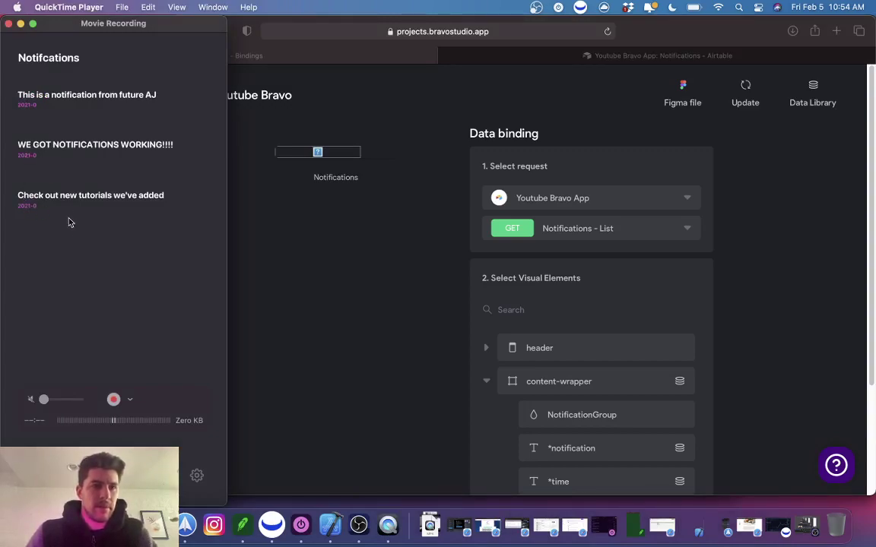
left_click(380, 186)
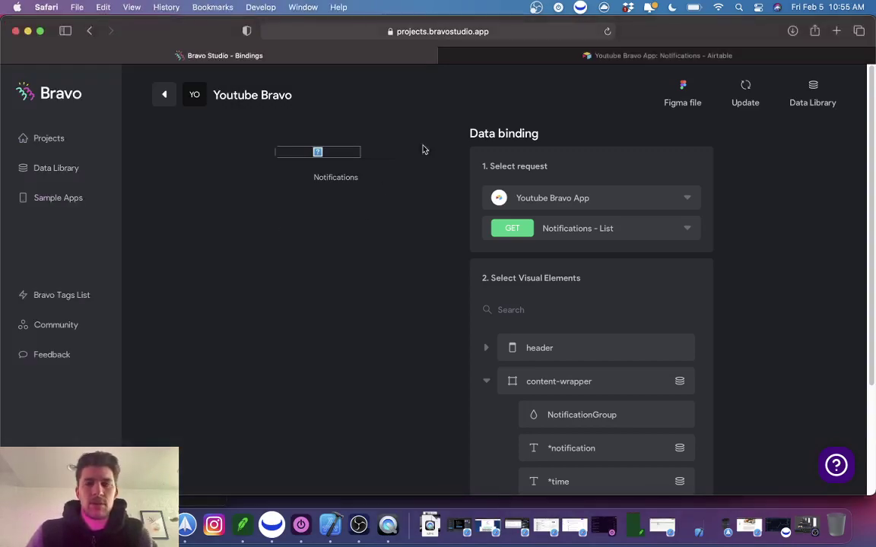
Switch to Airtable and change the Time field's date format in the Notifications table to US.
left_click(658, 55)
left_click(521, 168)
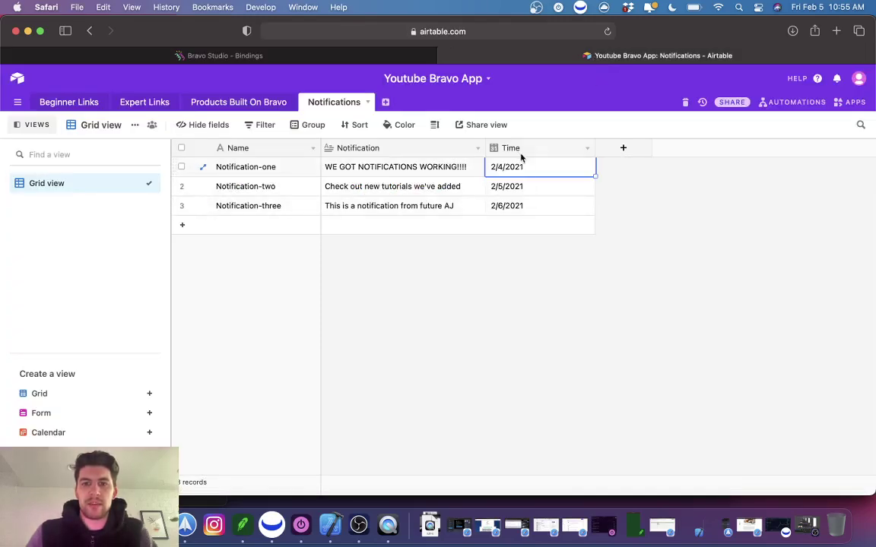
double_click(520, 150)
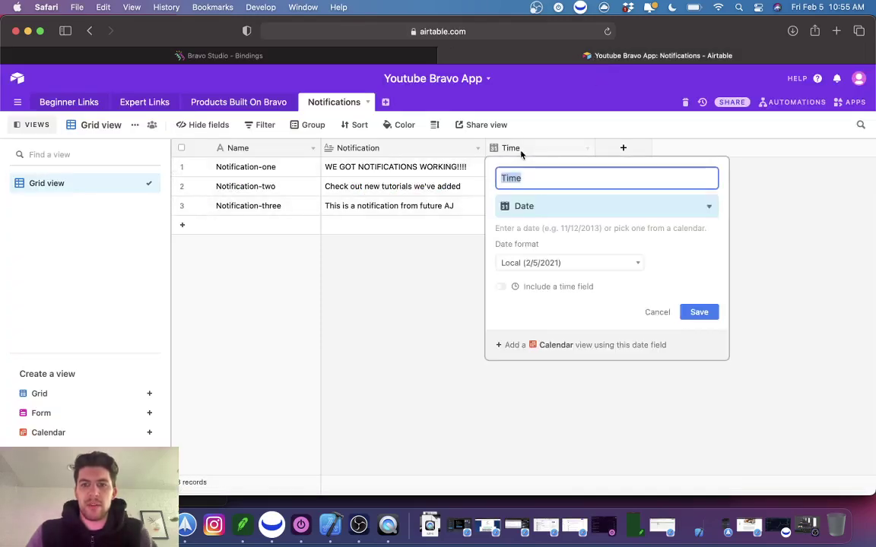
left_click(554, 263)
left_click(553, 289)
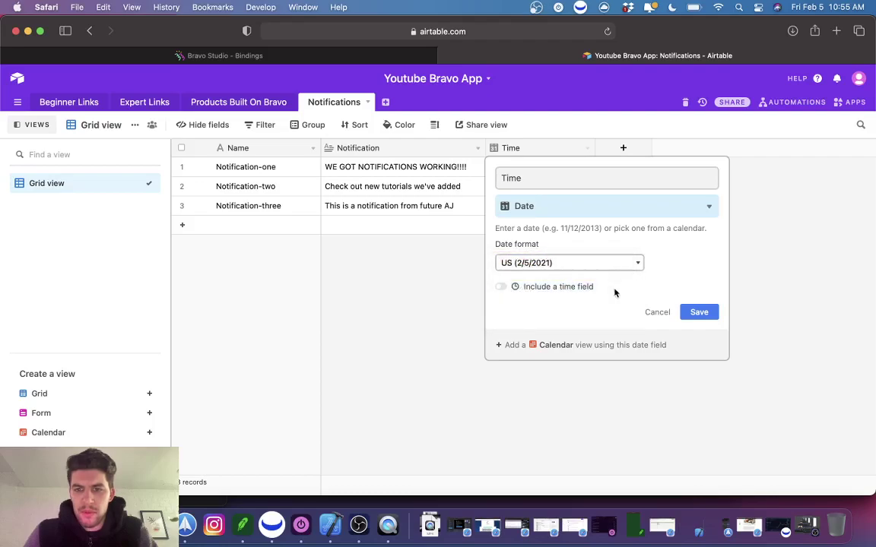
left_click(699, 312)
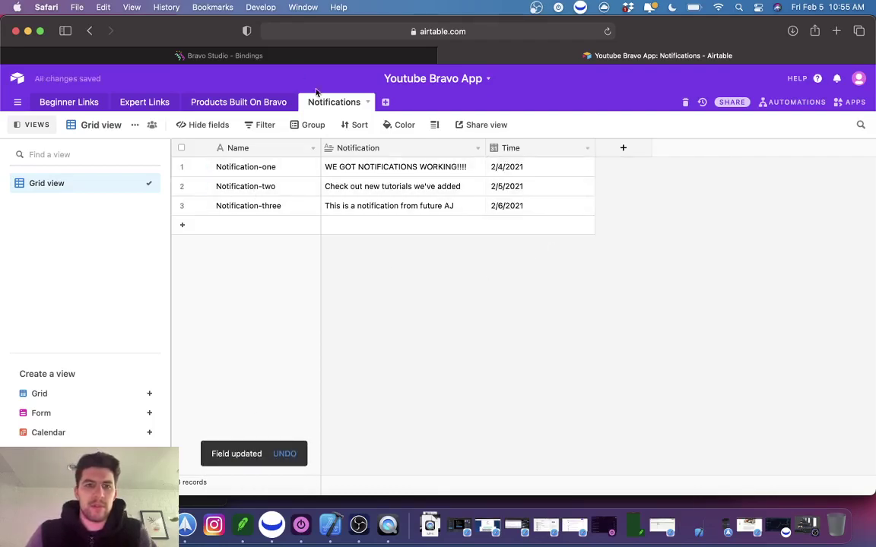
Switch to Figma and enlarge the *time text box on the Notifications frame to about 88 wide and 14 high.
left_click(252, 56)
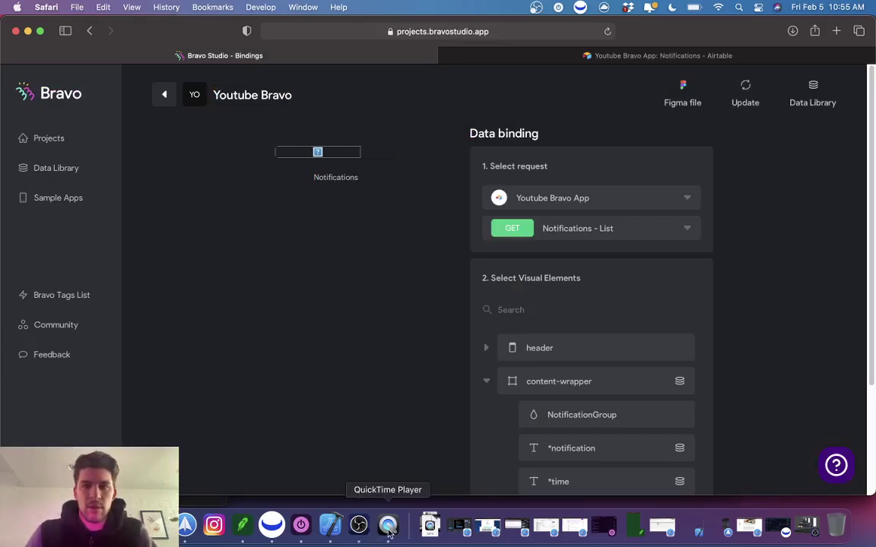
left_click(172, 525)
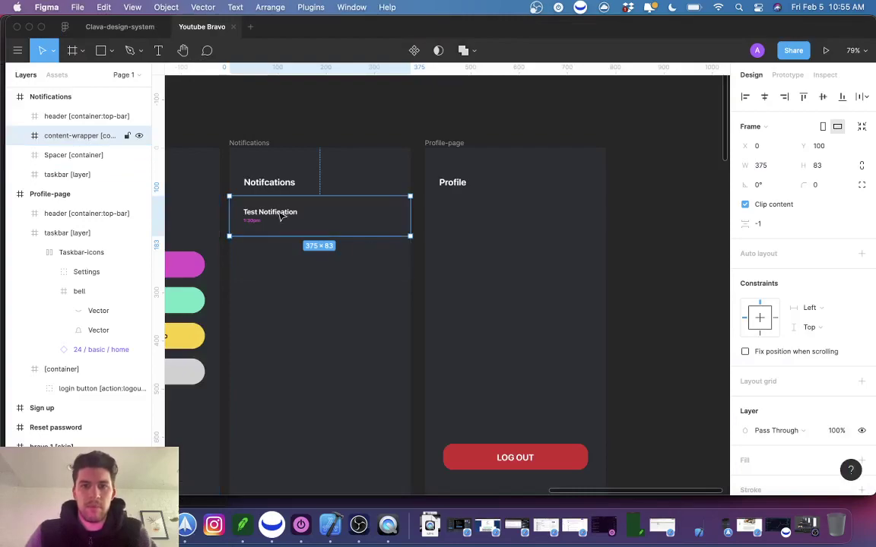
double_click(253, 221)
scroll(253, 221, "up", 5)
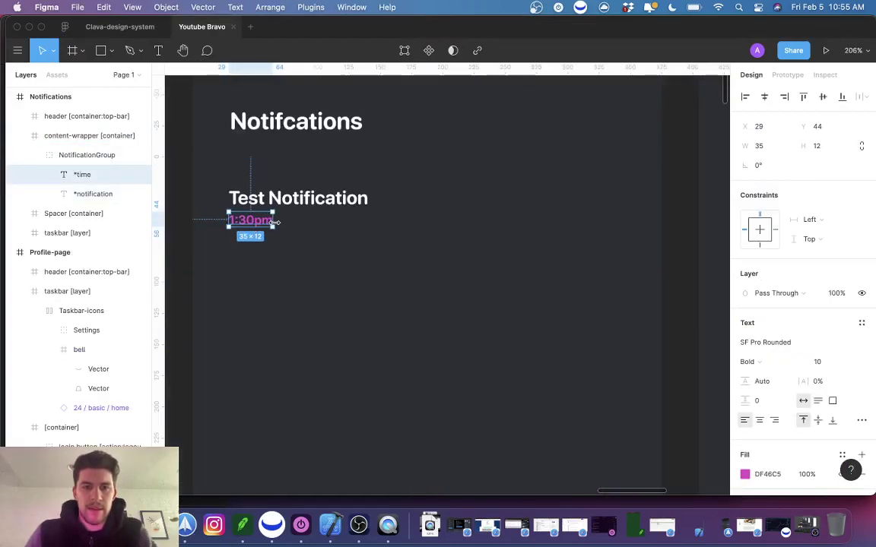
double_click(280, 220)
left_click_drag(278, 221, 315, 222)
left_click(821, 146)
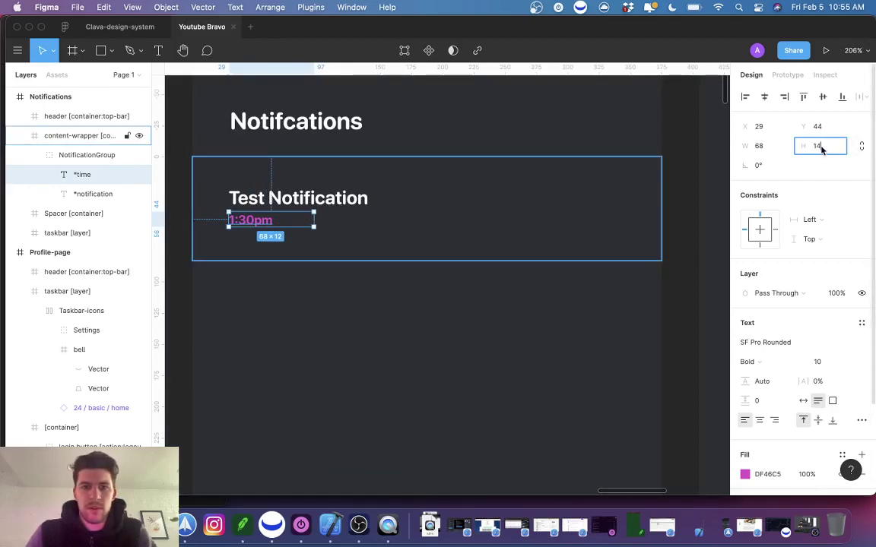
key("Return")
left_click_drag(315, 221, 340, 218)
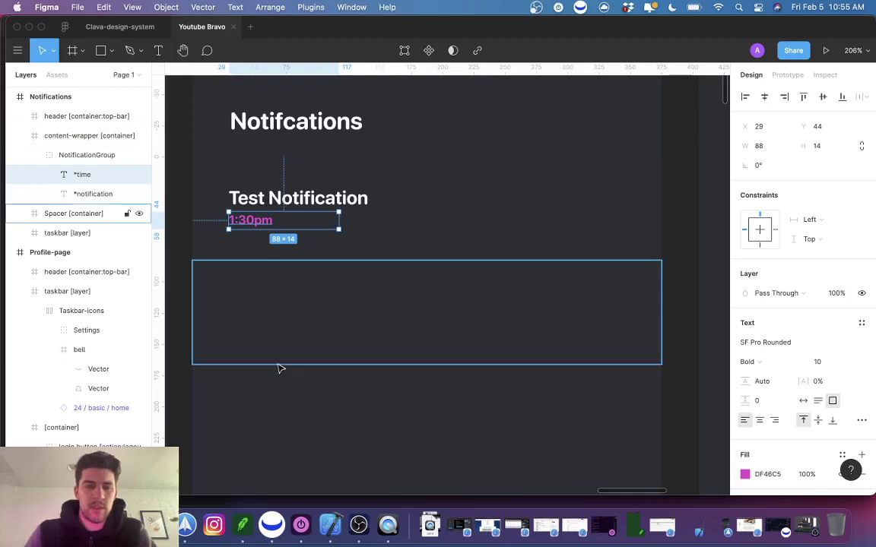
Compare the text box sizes of the *notification and *time layers.
left_click(291, 196)
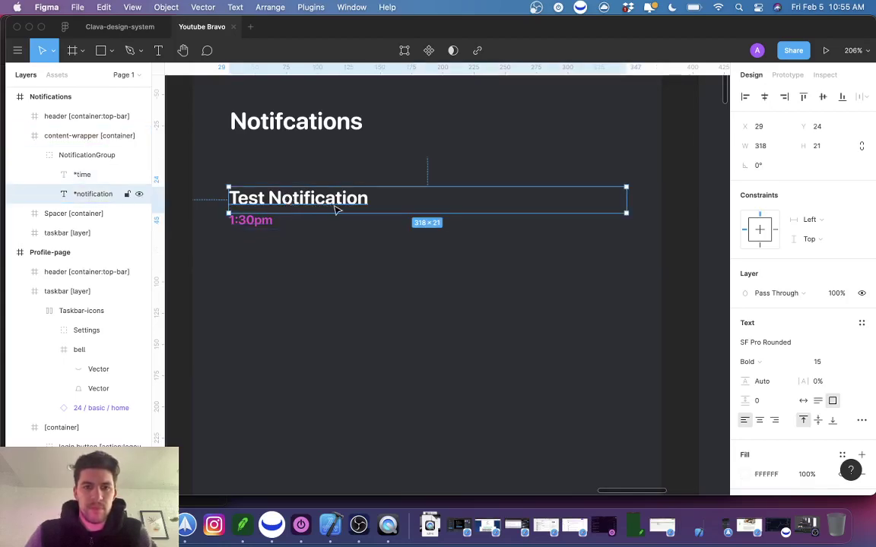
left_click(264, 223)
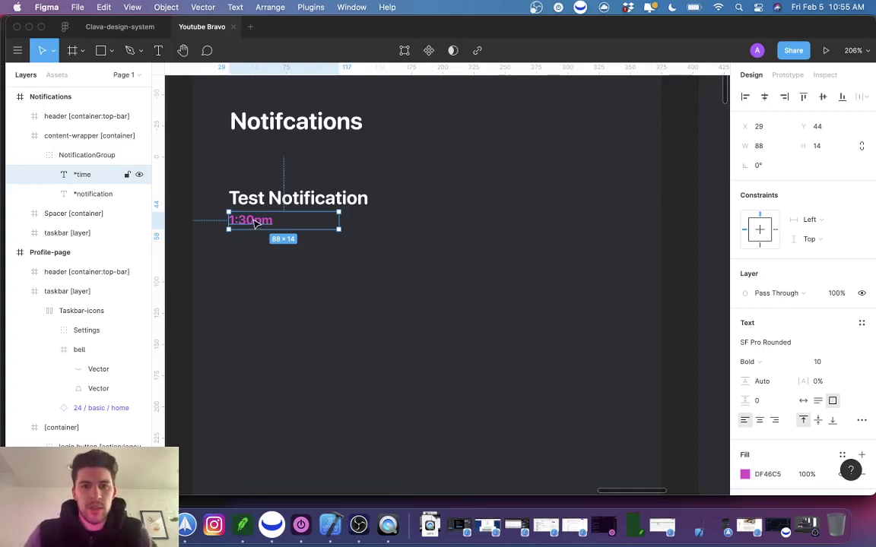
left_click(255, 195)
left_click(264, 222)
left_click(263, 202)
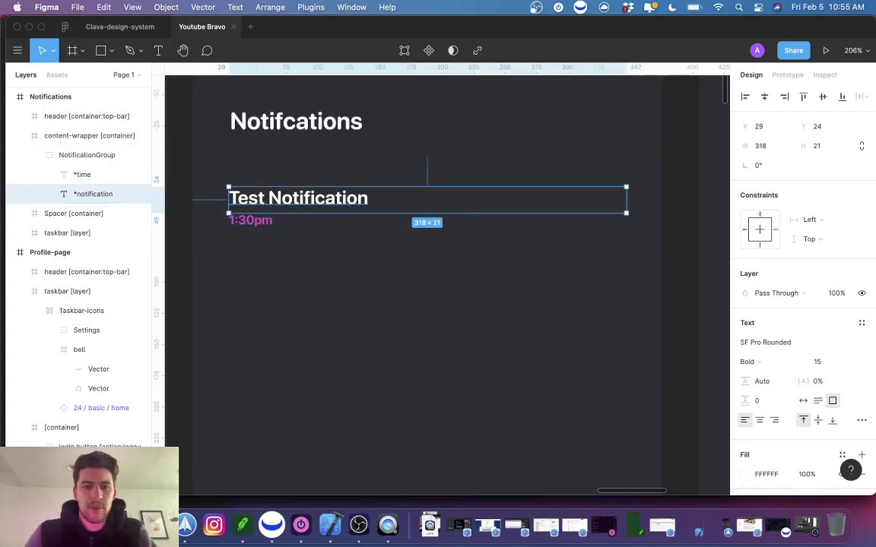
Check the full date under each notification in the QuickTime phone preview and return to Bravo Studio in Safari.
key("super+Tab")
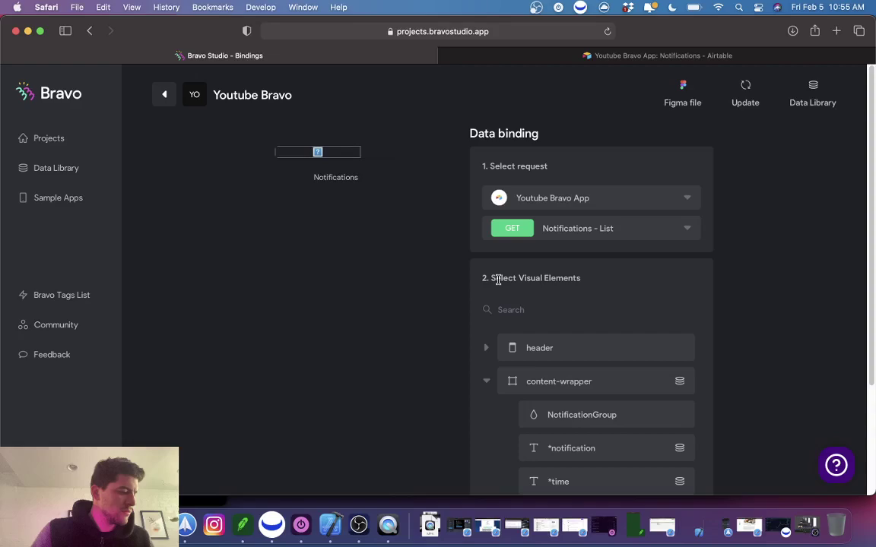
left_click(388, 526)
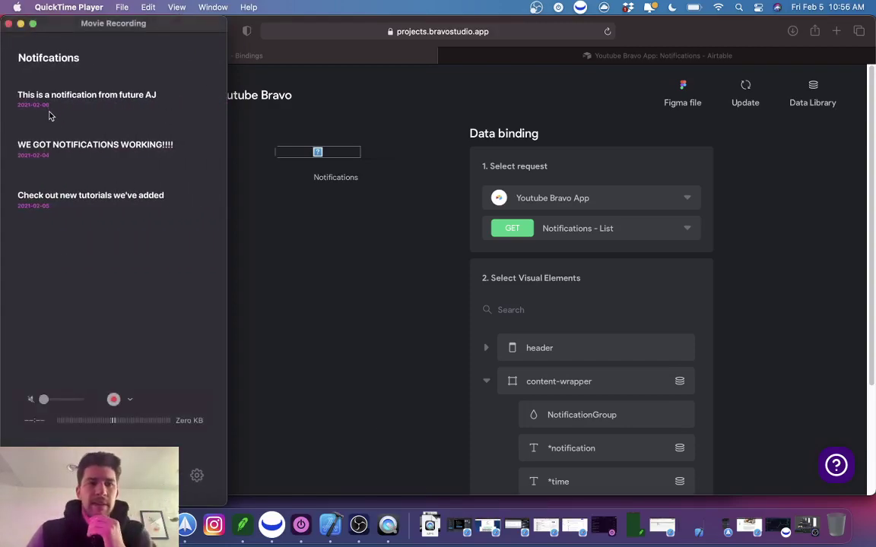
left_click(380, 271)
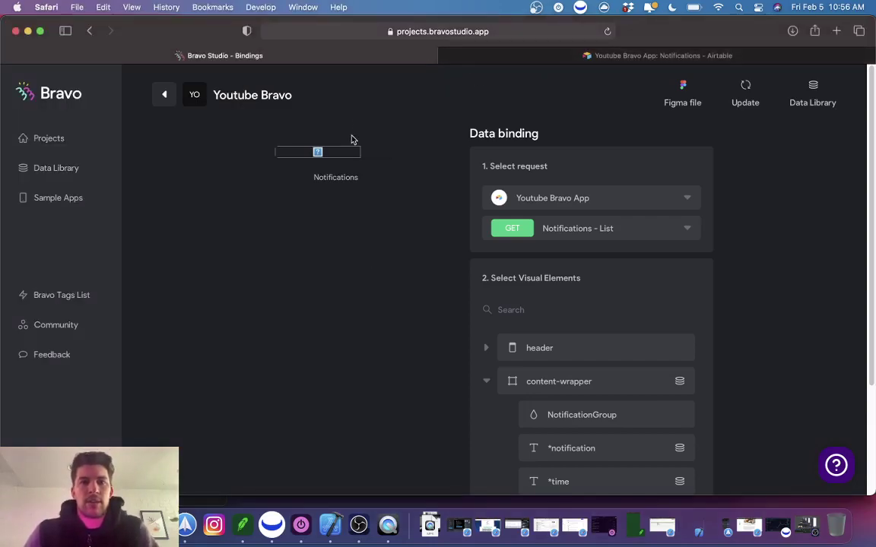
Leave the data bindings, load the Bravo Studio website in a new tab and open its Help Center from the resources.
left_click(165, 95)
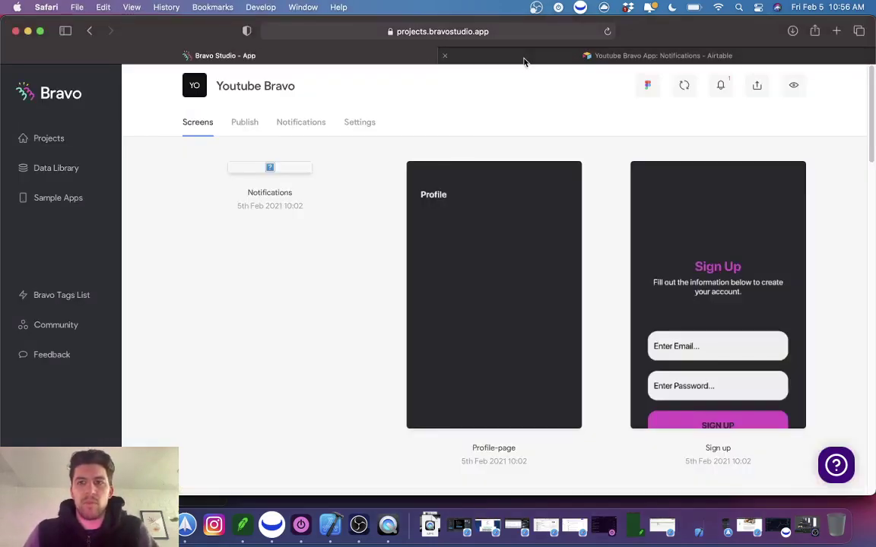
left_click(522, 61)
key("super+t")
type("b")
key("Return")
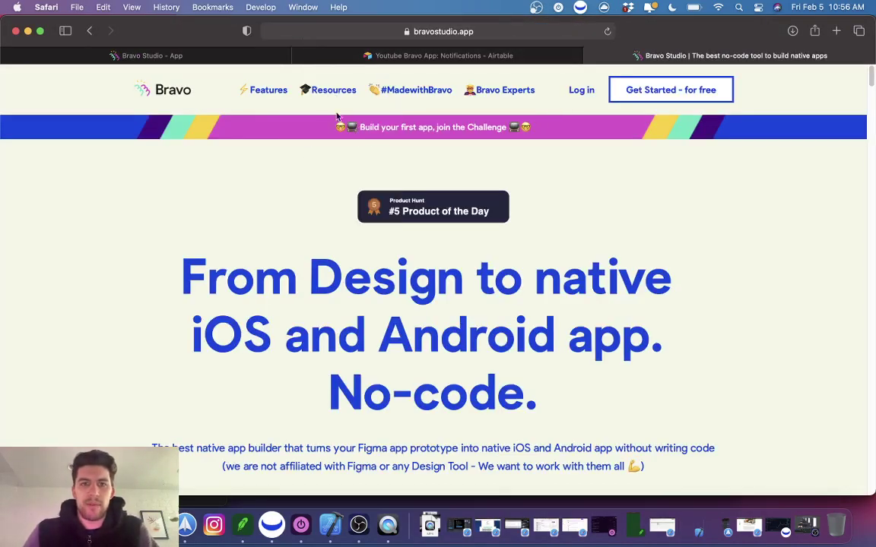
mouse_move(338, 119)
left_click(349, 143)
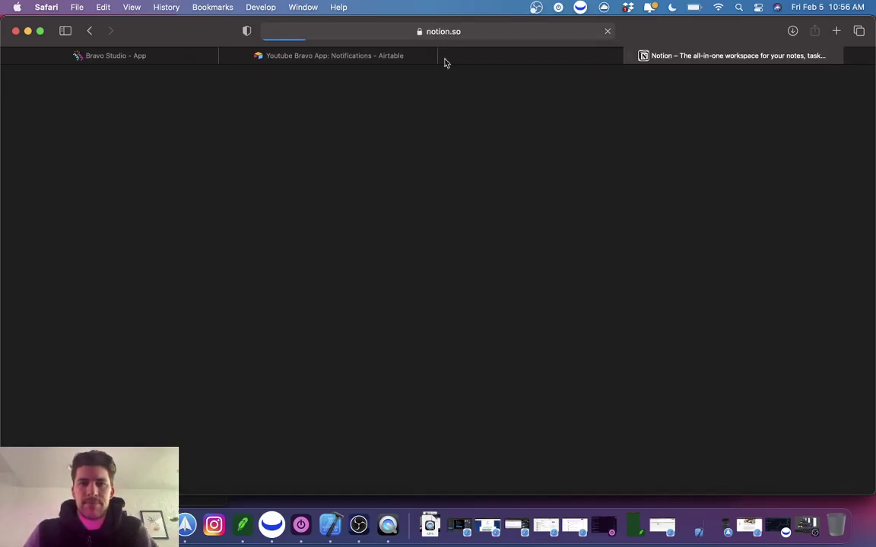
left_click(445, 56)
Open the Bravo Tags Master List in the Help Center and find the Transitions table.
scroll(358, 236, "down", 10)
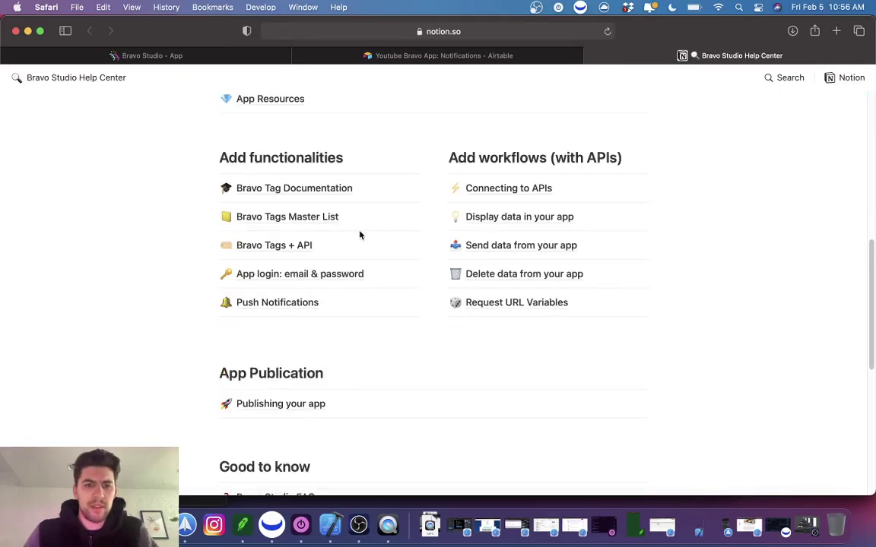
scroll(689, 117, "up", 15)
left_click(785, 79)
left_click(481, 312)
scroll(435, 287, "down", 8)
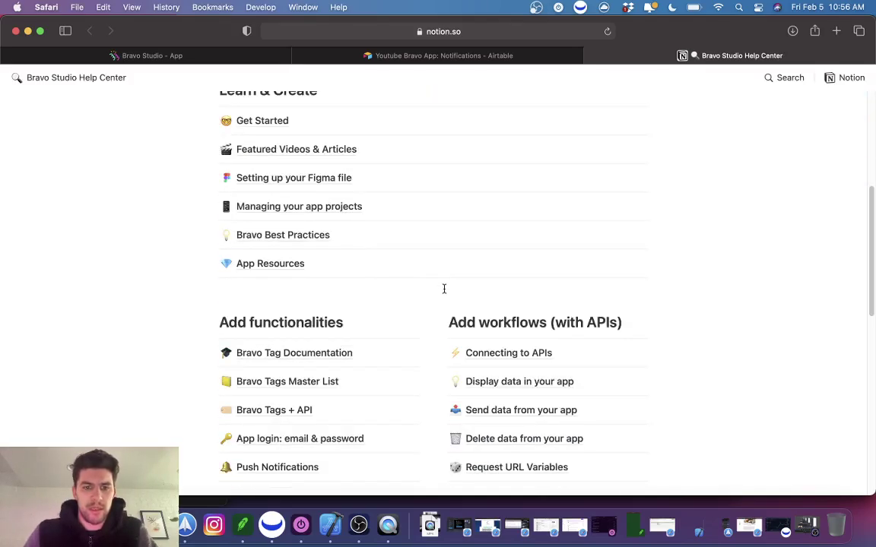
left_click(260, 281)
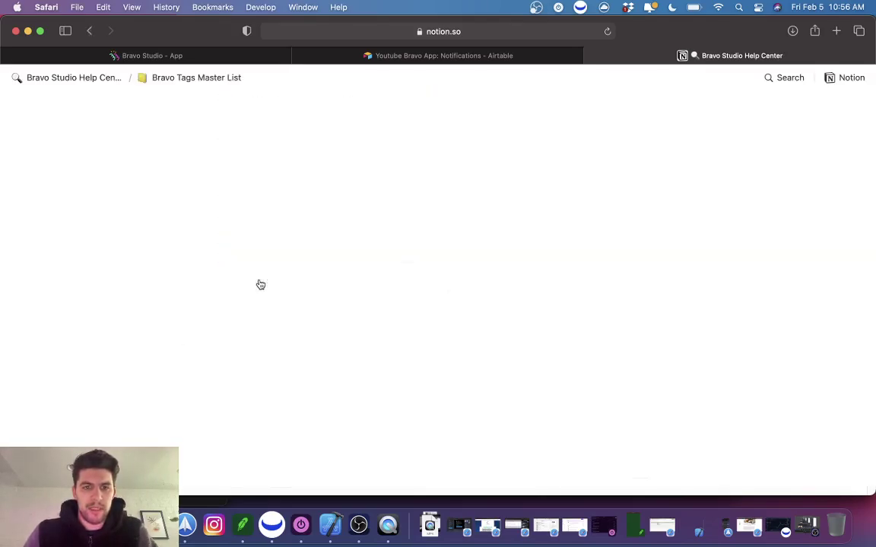
scroll(350, 330, "down", 10)
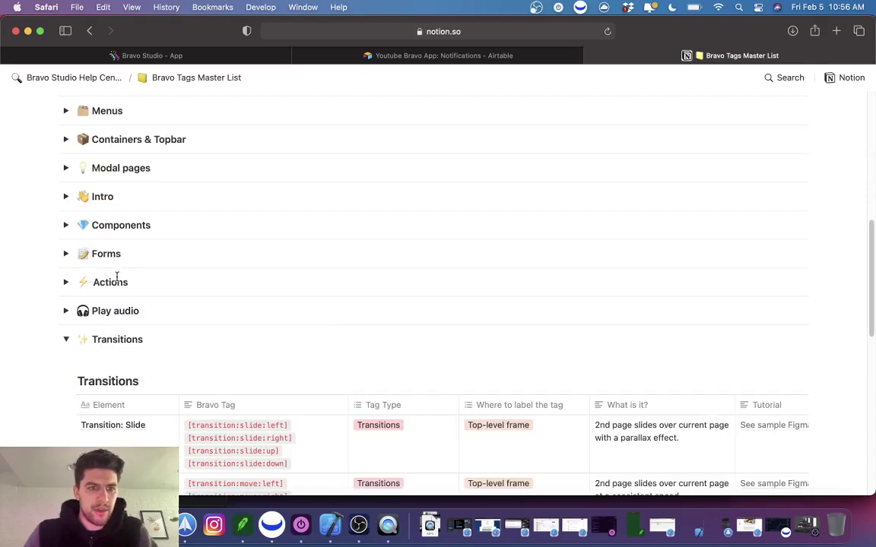
scroll(92, 232, "up", 1)
scroll(152, 365, "down", 3)
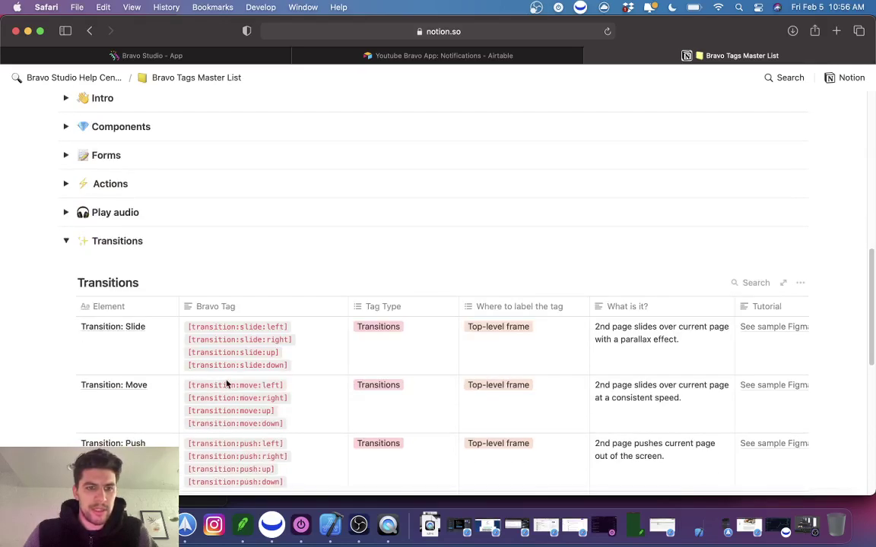
scroll(156, 352, "down", 5)
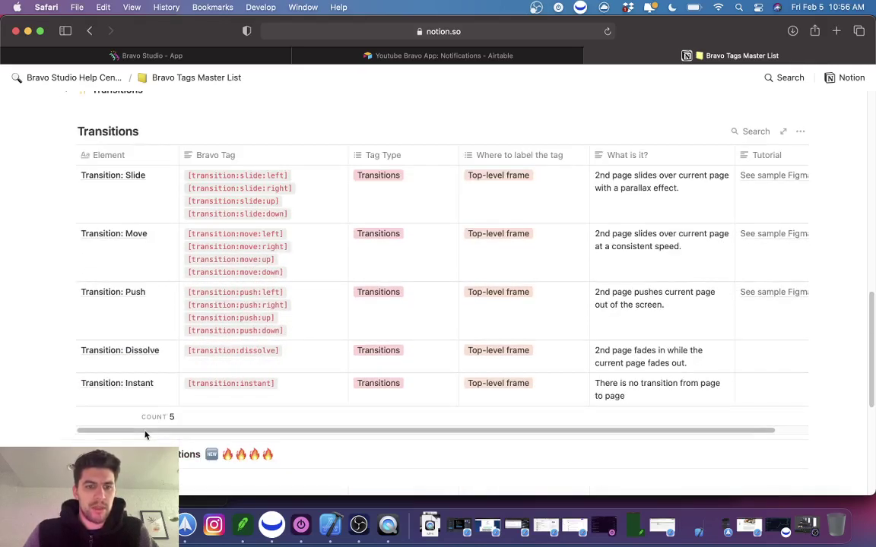
Copy the [transition:instant] tag from the Transition: Instant row.
left_click(260, 384)
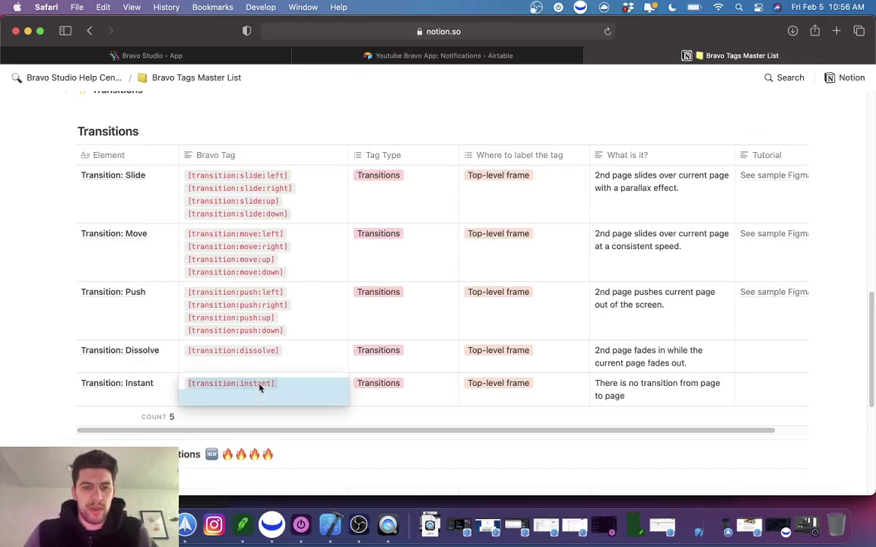
left_click_drag(274, 383, 192, 387)
key("super+c")
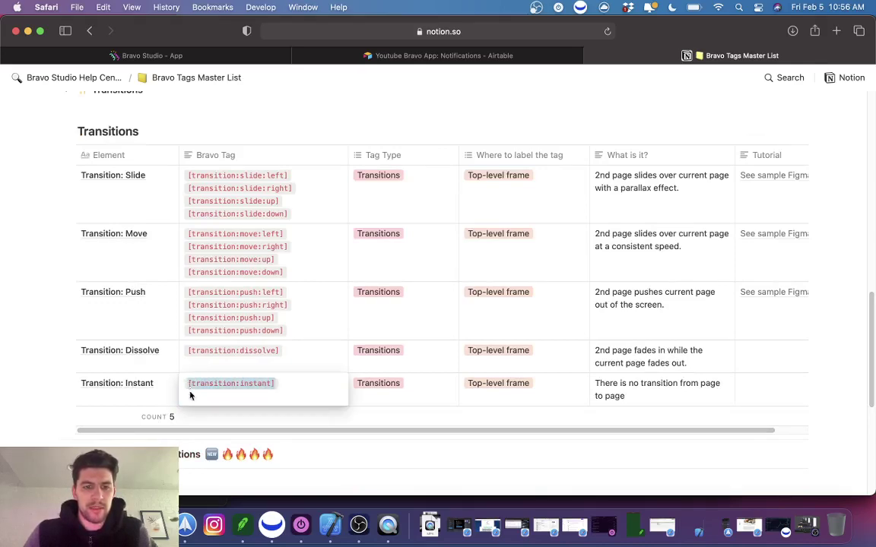
Switch to Figma and append the tag [transition:instant] to the Home-page frame's name.
key("super+Tab")
scroll(385, 227, "down", 3)
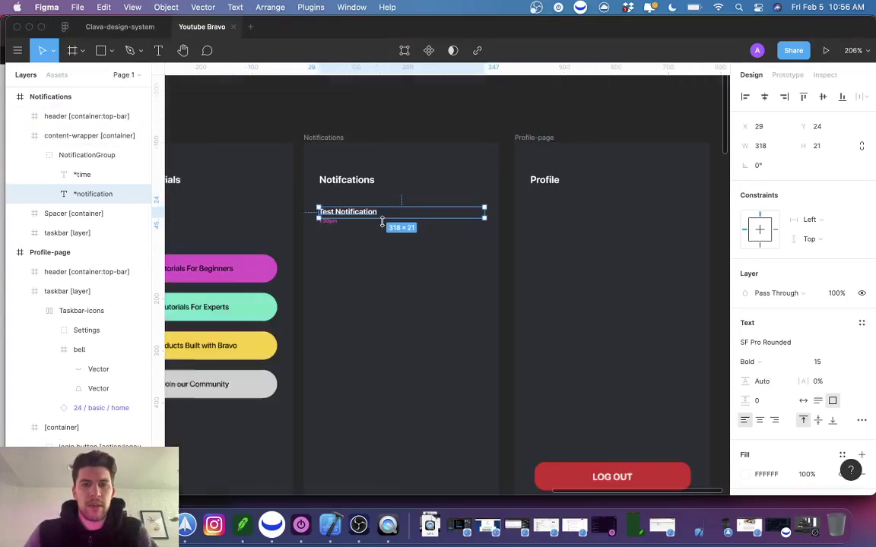
scroll(385, 228, "down", 5)
left_click(257, 168)
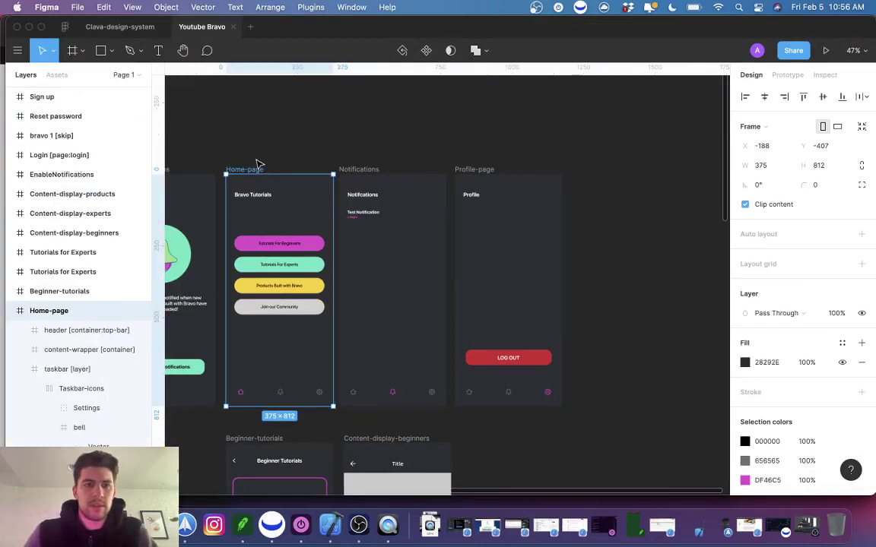
double_click(67, 312)
key("Right")
type("[")
key("super+v")
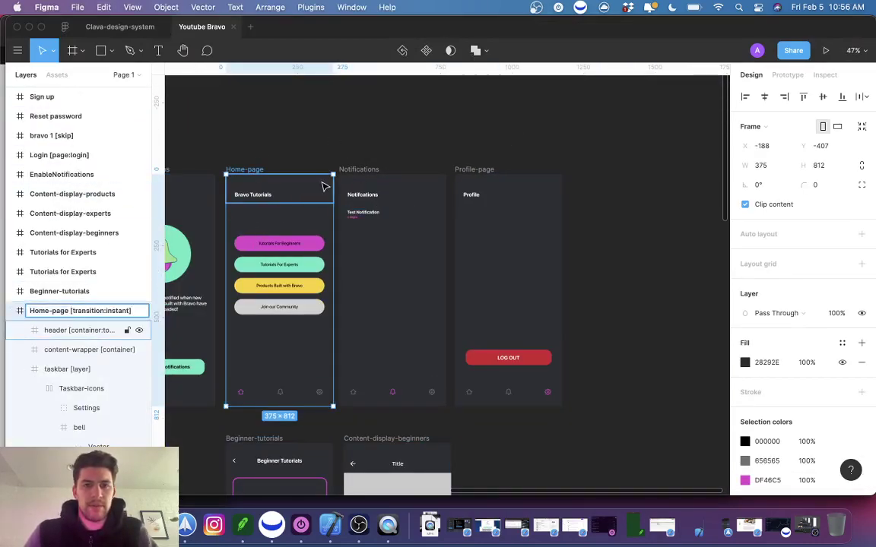
Append the tag [transition:instant] to the Notifications frame's name.
left_click(357, 170)
double_click(85, 97)
key("Right")
type("[")
key("super+v")
Append the tag [transition:instant] to the Profile-page frame's name.
left_click(486, 195)
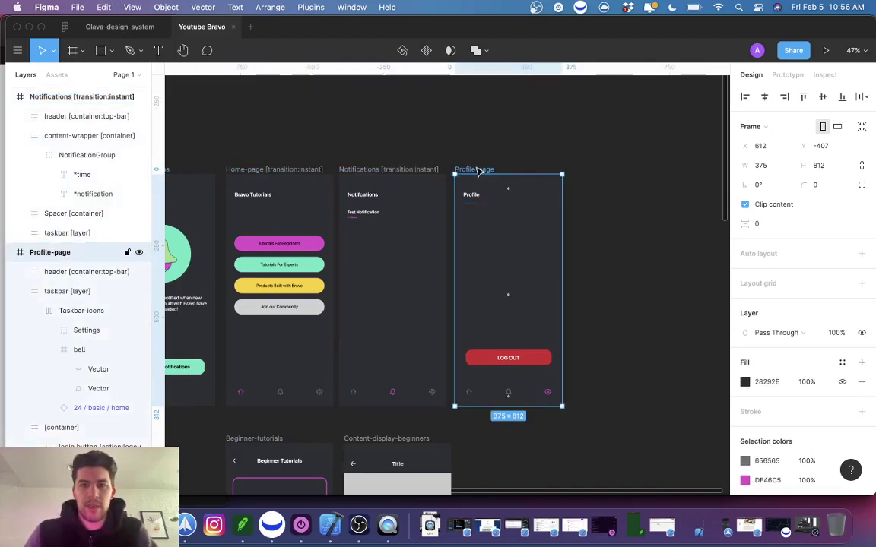
double_click(74, 254)
key("Right")
type("[")
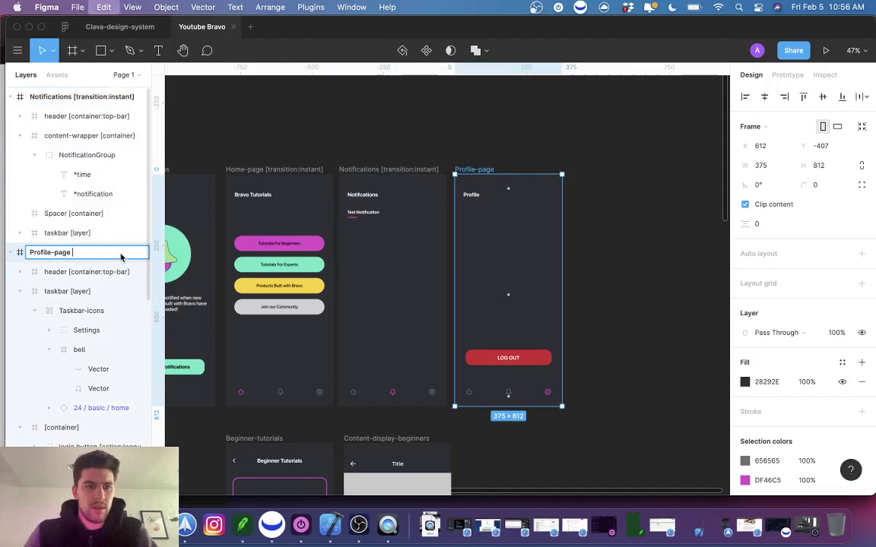
key("super+v")
Return to the Bravo Tags Master List in Safari and check where the Transition: Instant tag has to be placed.
key("super+Tab")
key("Escape")
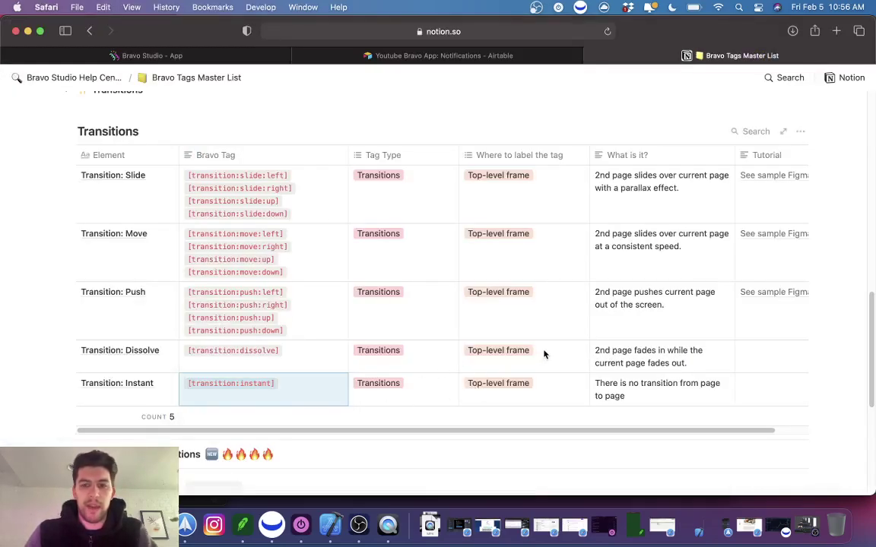
left_click(517, 383)
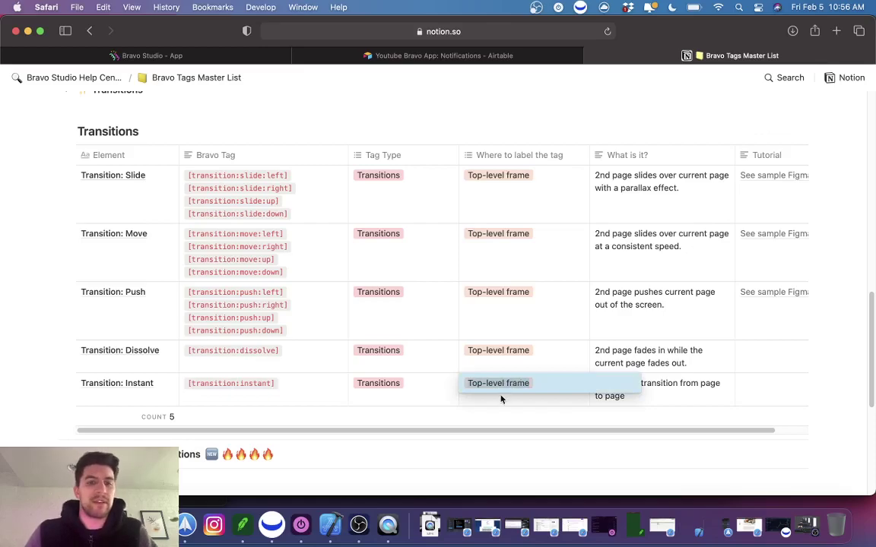
Update the Youtube Bravo project in Bravo Studio to the latest Figma design and return to the tags list.
left_click(225, 55)
left_click(681, 87)
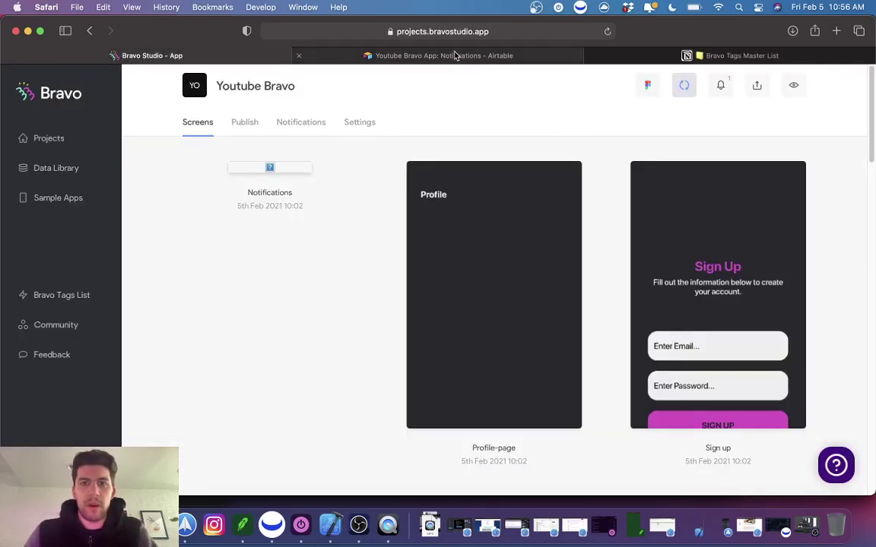
left_click(722, 55)
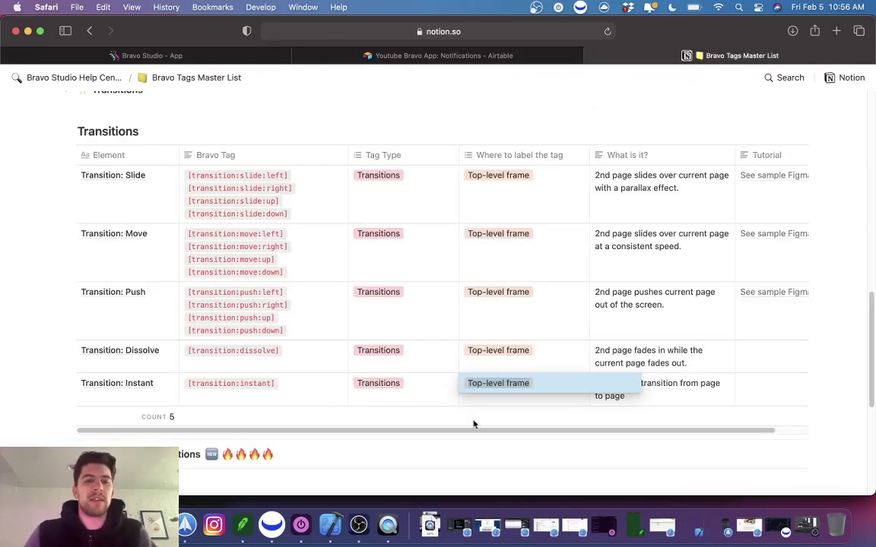
Leave the Transitions table cells, expand the Reveal page animations section and examine its list of animation tags.
key("Escape")
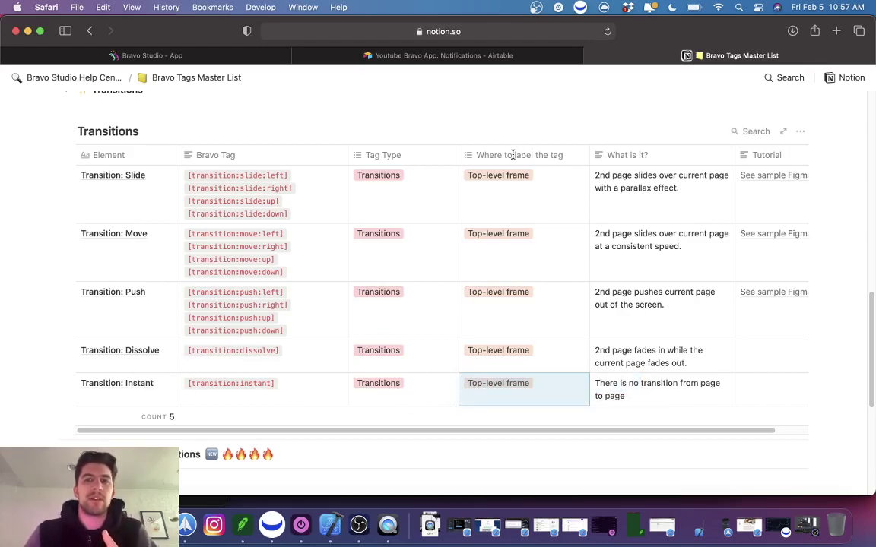
key("super+a")
left_click(491, 303)
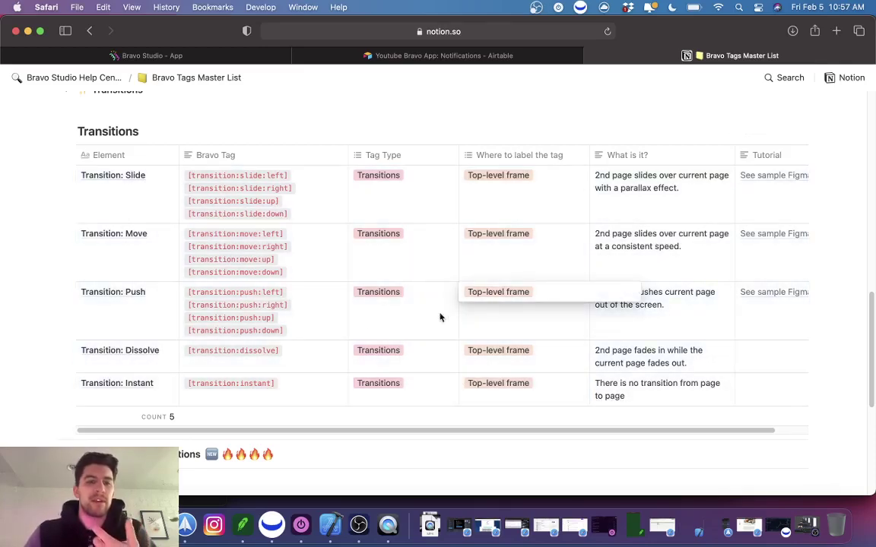
key("Escape")
scroll(66, 311, "down", 3)
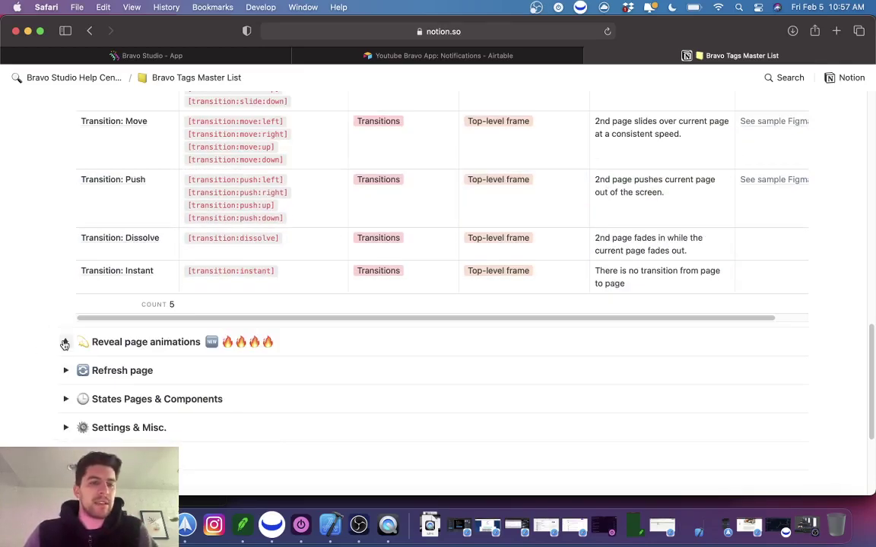
left_click(65, 342)
scroll(191, 338, "down", 3)
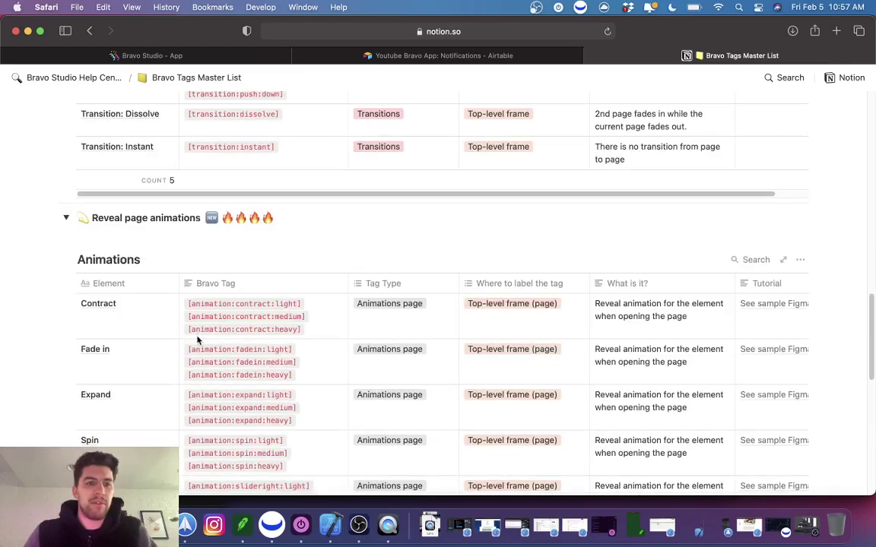
scroll(186, 289, "down", 3)
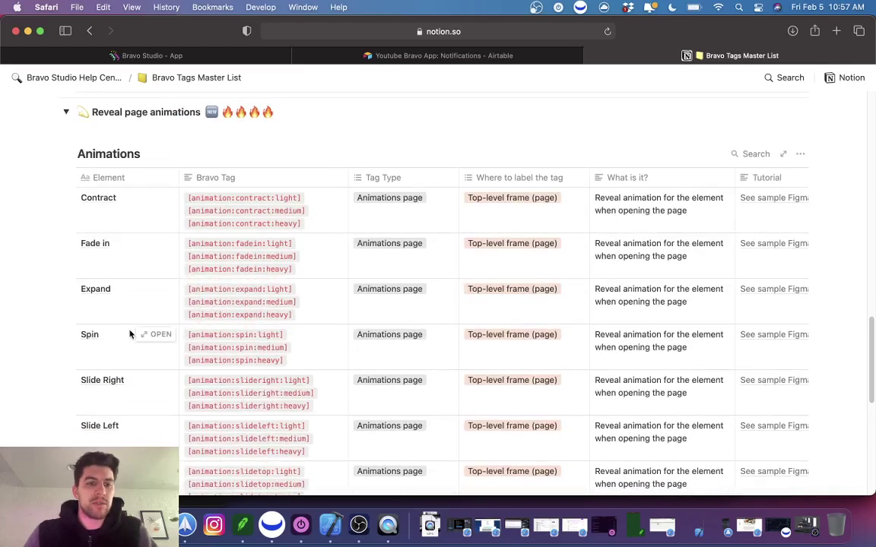
scroll(152, 357, "down", 3)
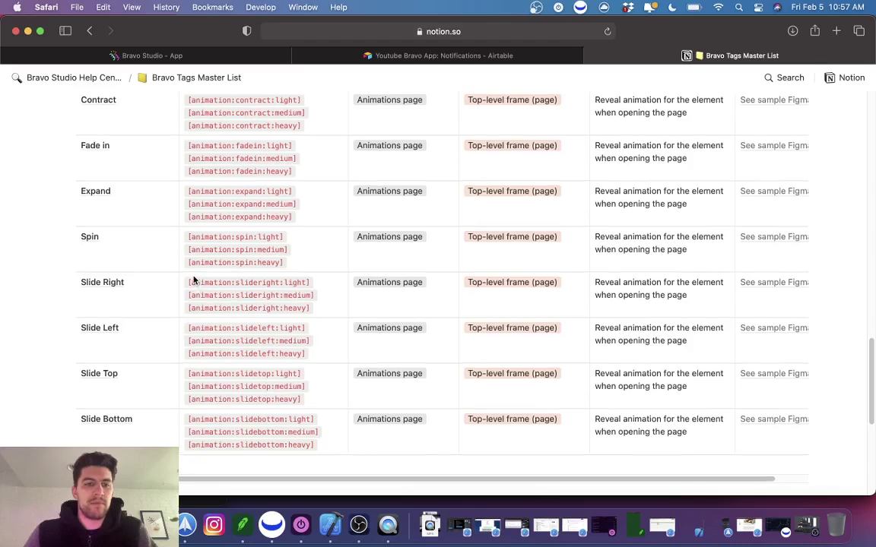
scroll(194, 281, "up", 2)
scroll(270, 328, "down", 5)
scroll(268, 317, "up", 1)
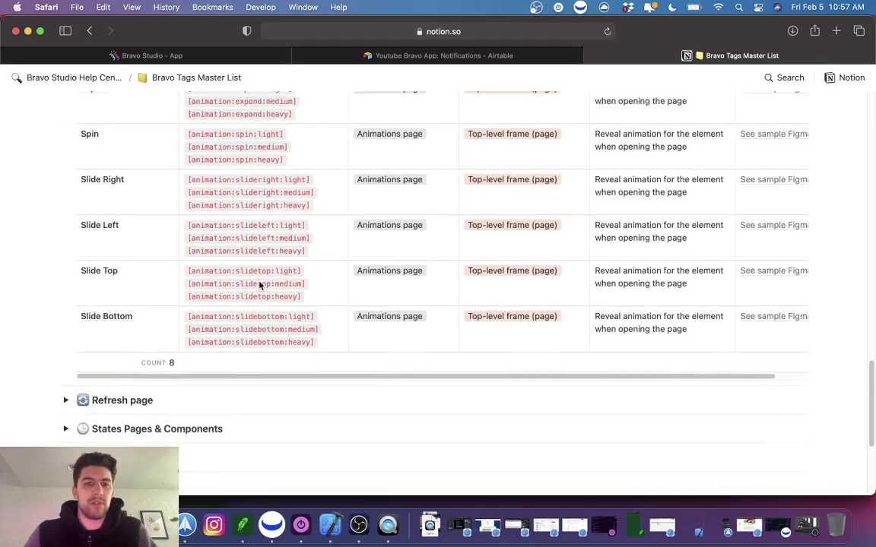
scroll(258, 285, "up", 2)
scroll(259, 285, "up", 5)
scroll(258, 285, "down", 3)
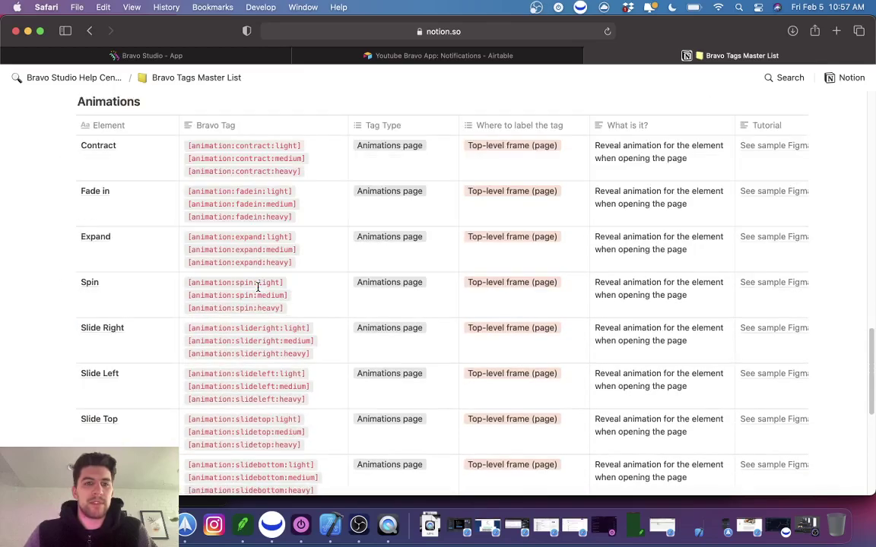
scroll(258, 286, "down", 3)
Go to the Airtable notifications table and check the app's page transitions in the QuickTime phone preview.
left_click(400, 55)
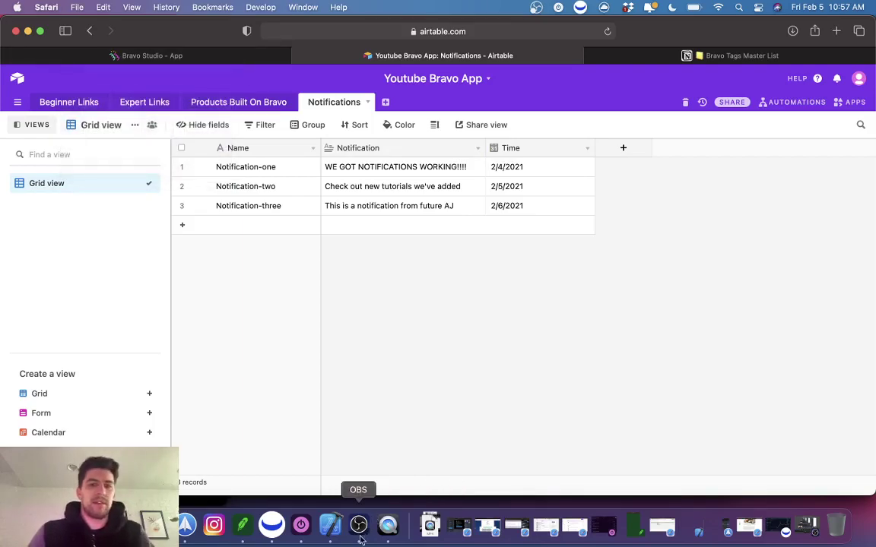
left_click(388, 524)
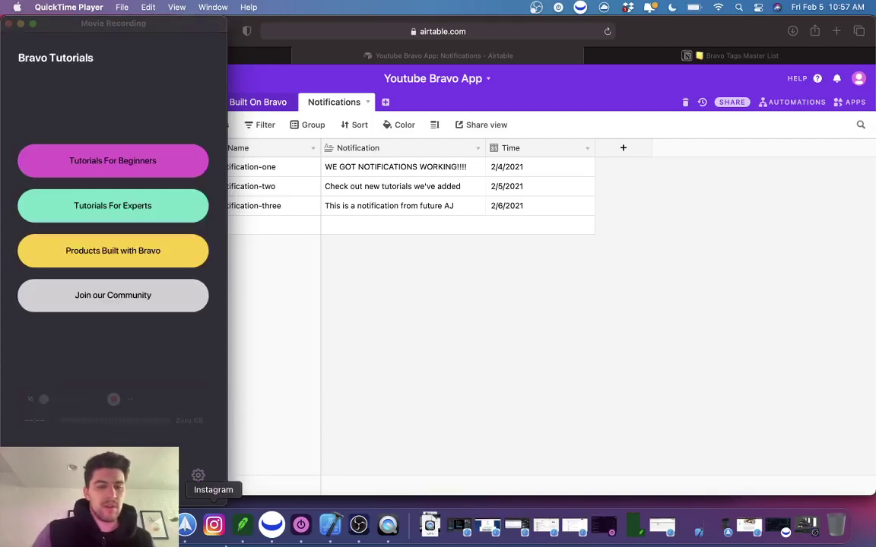
In Figma, set the Home-page taskbar icons' X position to 39 and compare it with the Notifications and Profile-page taskbars.
key("super+Tab")
double_click(280, 392)
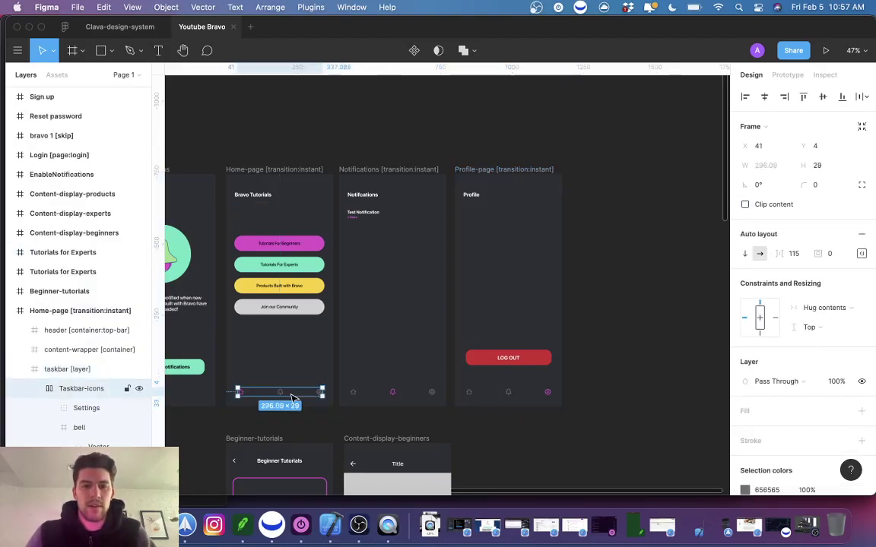
left_click(386, 396)
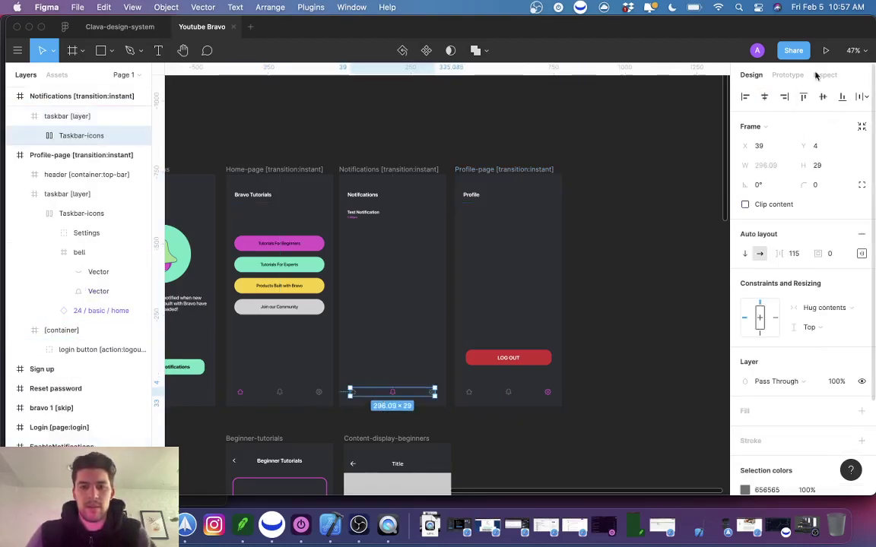
left_click(510, 393)
left_click(511, 396)
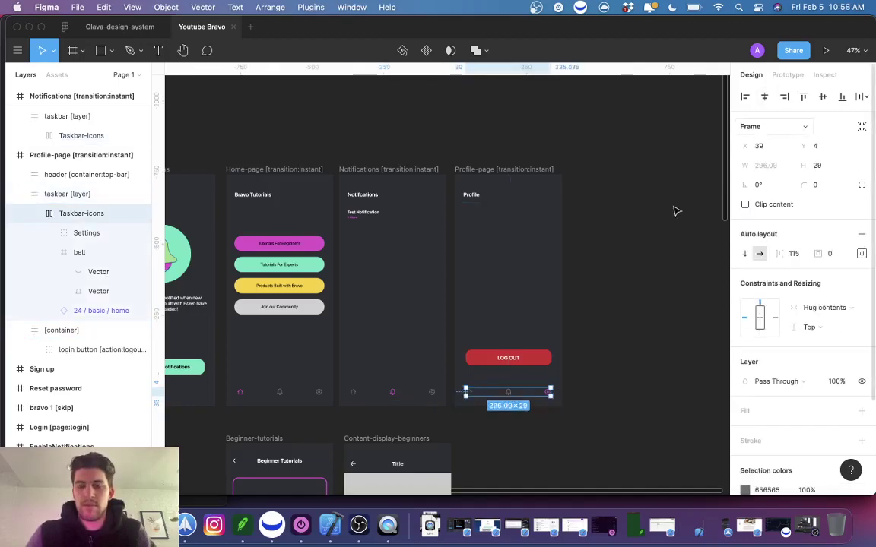
scroll(469, 444, "up", 5)
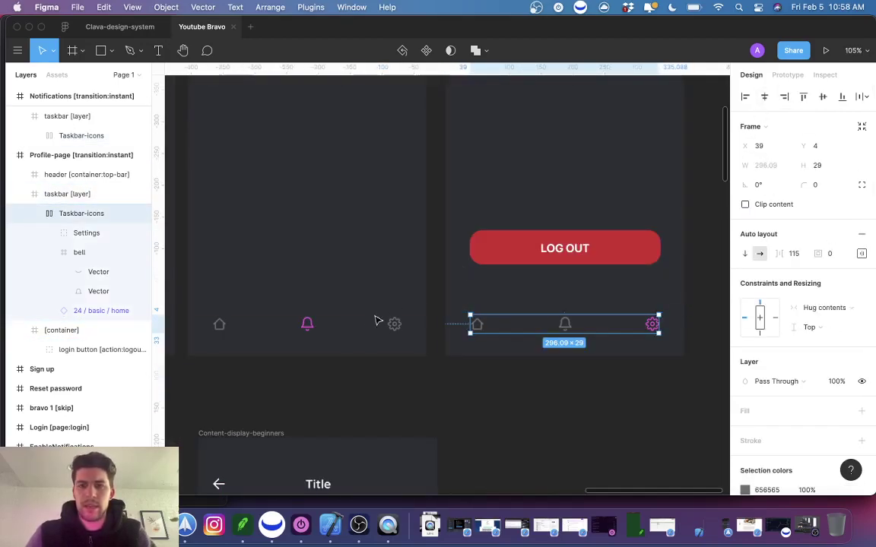
left_click(340, 325)
scroll(340, 324, "left", 10)
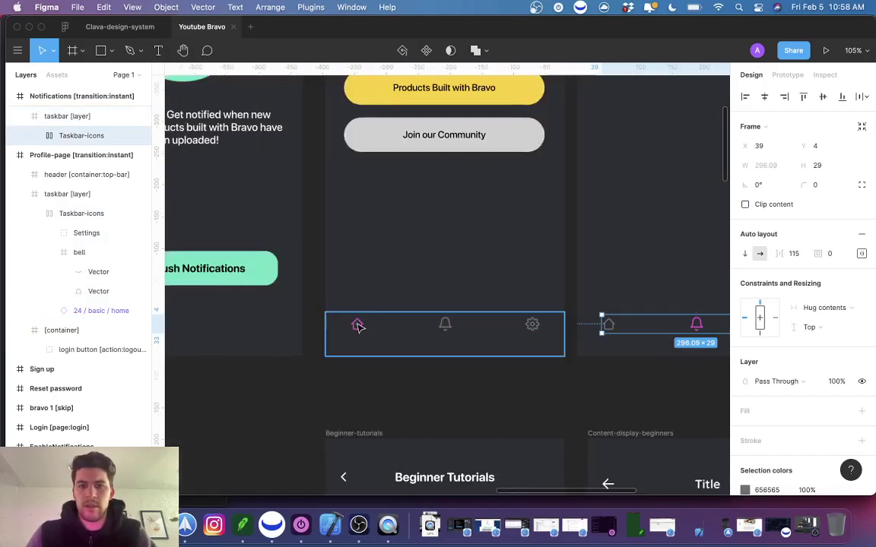
left_click(372, 329)
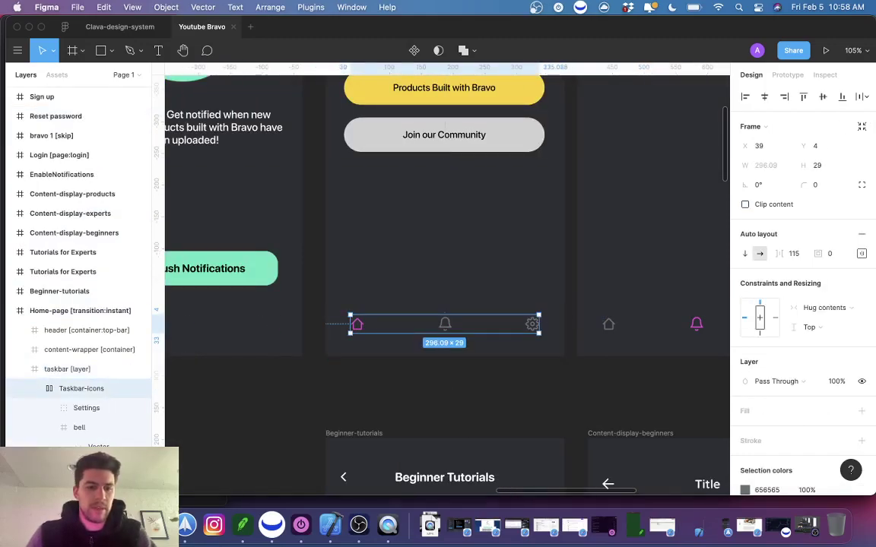
Update the Bravo Studio project to the latest Figma design in Safari and check the pages in the QuickTime phone preview.
key("super+Tab")
left_click(231, 53)
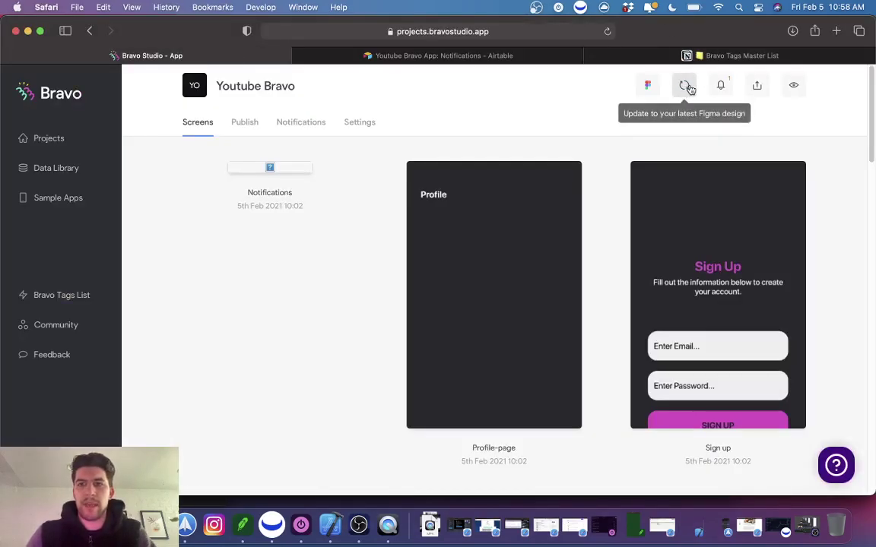
left_click(686, 87)
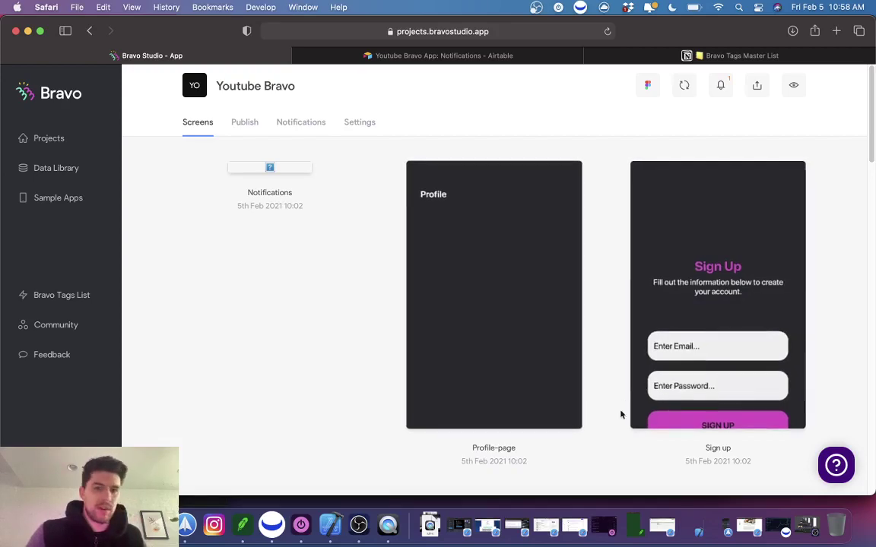
left_click(389, 527)
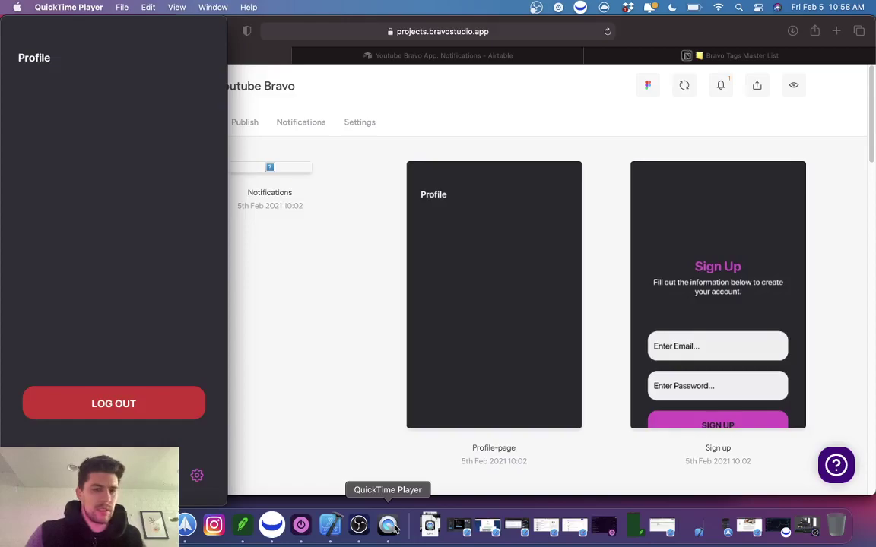
Inspect the LOG OUT button's full layer name and action tag on the Profile-page frame in Figma.
left_click(157, 524)
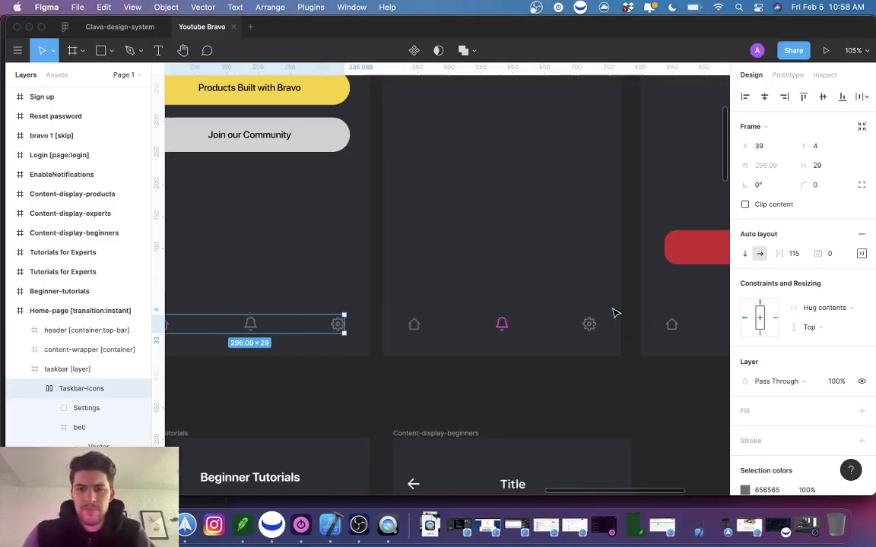
scroll(616, 313, "right", 3)
left_click(622, 253)
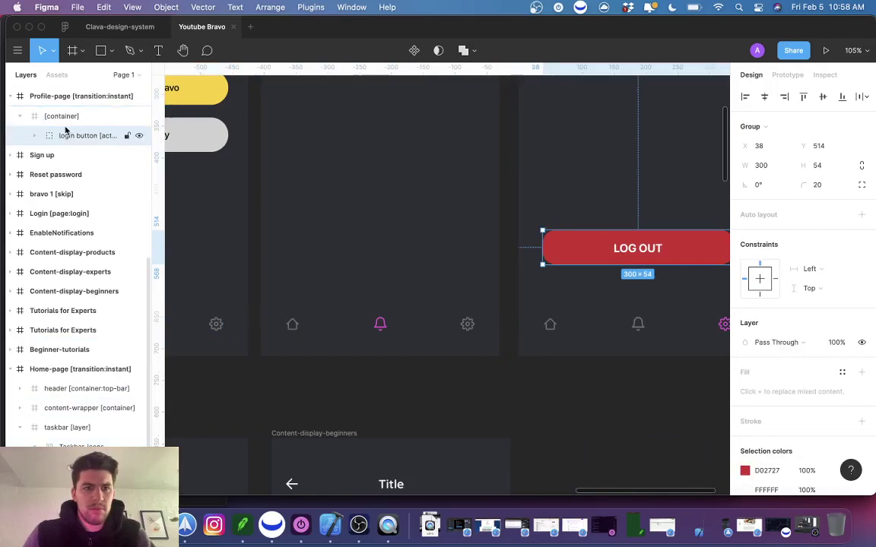
left_click_drag(158, 114, 205, 110)
scroll(571, 309, "up", 5)
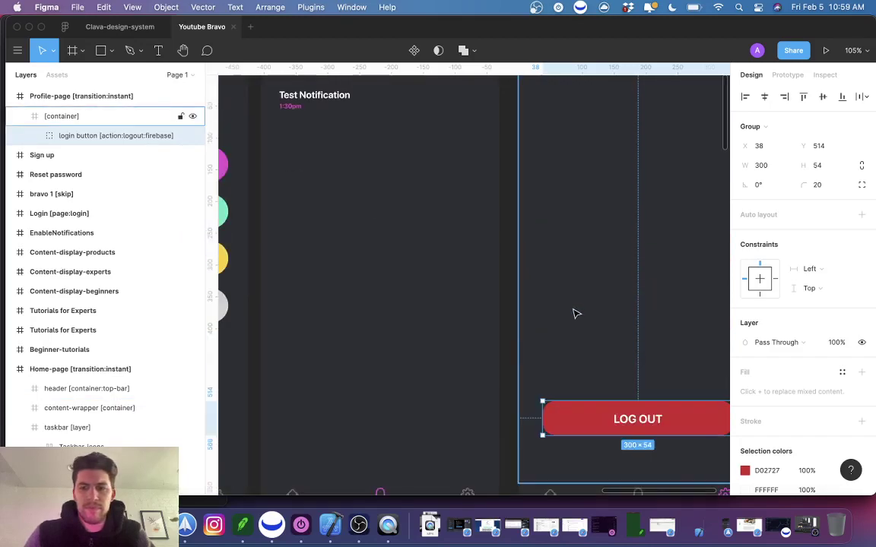
scroll(574, 312, "right", 3)
scroll(574, 312, "down", 5)
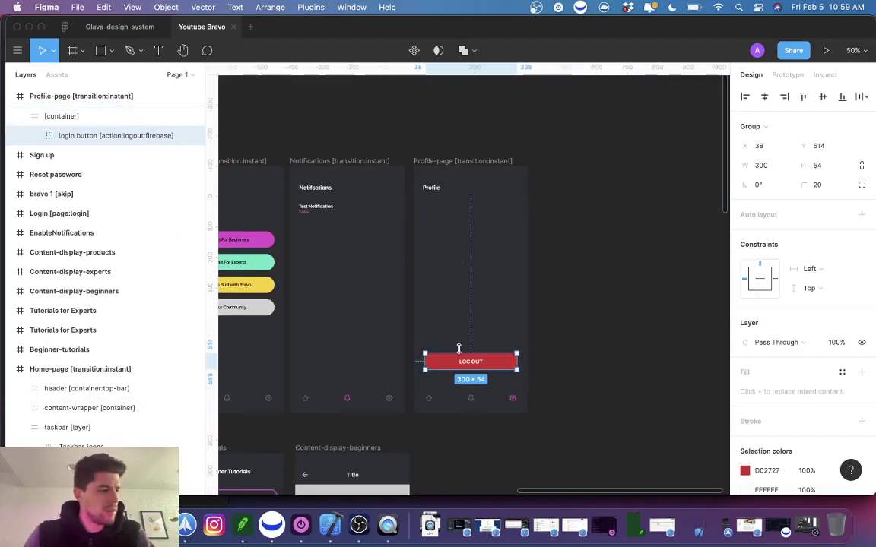
Check the sign-up and log-in pages in the QuickTime phone preview and return to the Login, Reset password and Sign up frames in Figma.
left_click(395, 534)
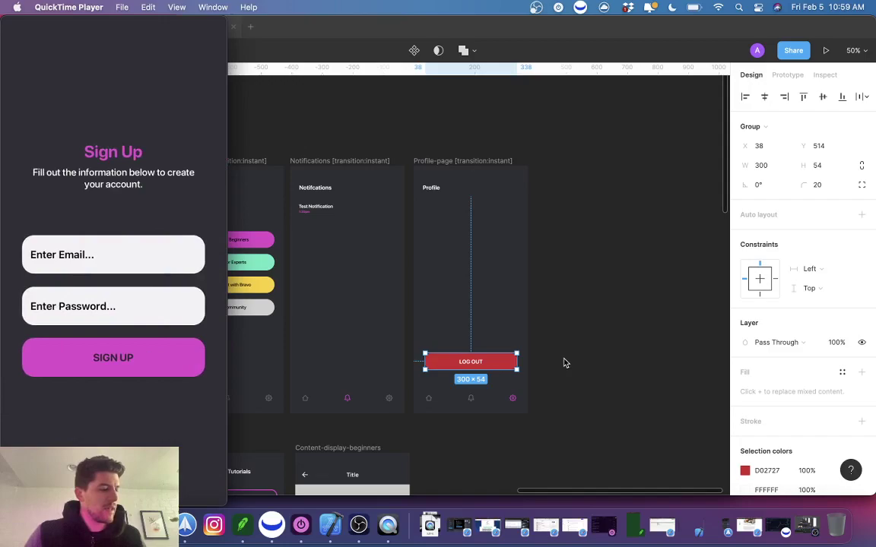
scroll(584, 245, "left", 15)
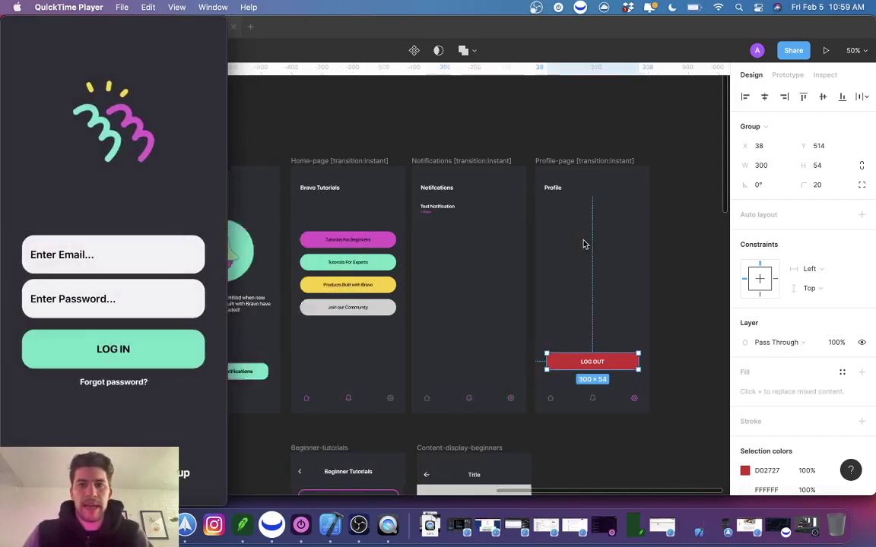
left_click(451, 167)
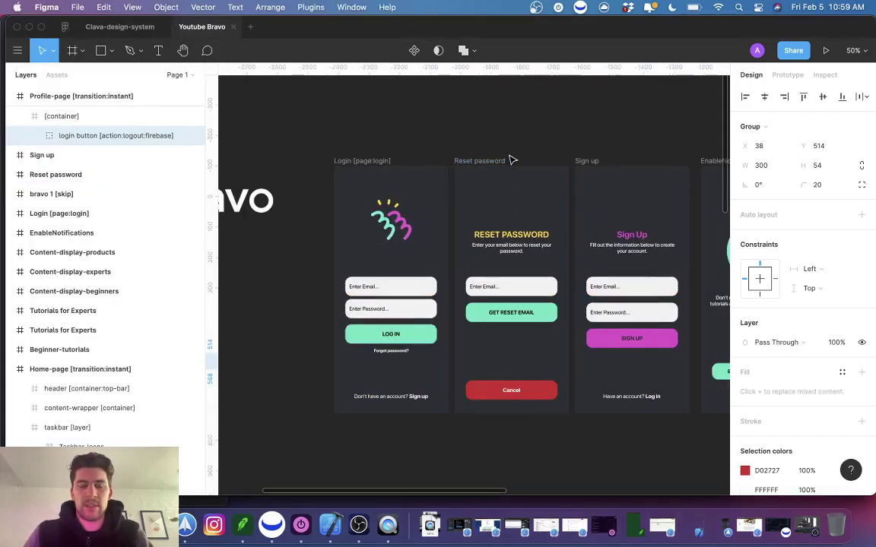
scroll(533, 159, "right", 3)
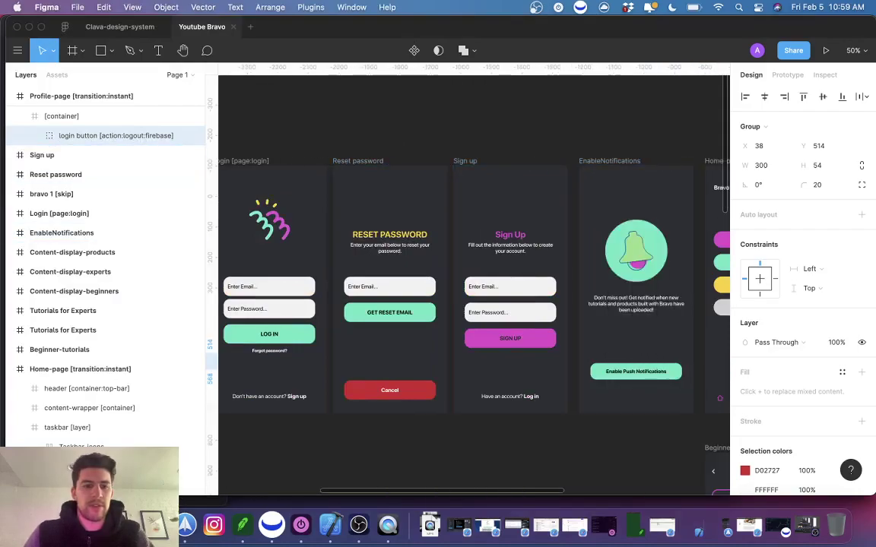
Switch to Safari and copy the [animation:slidebottom:medium] tag from the Animations table of the Bravo Tags Master List.
left_click(186, 524)
left_click(600, 56)
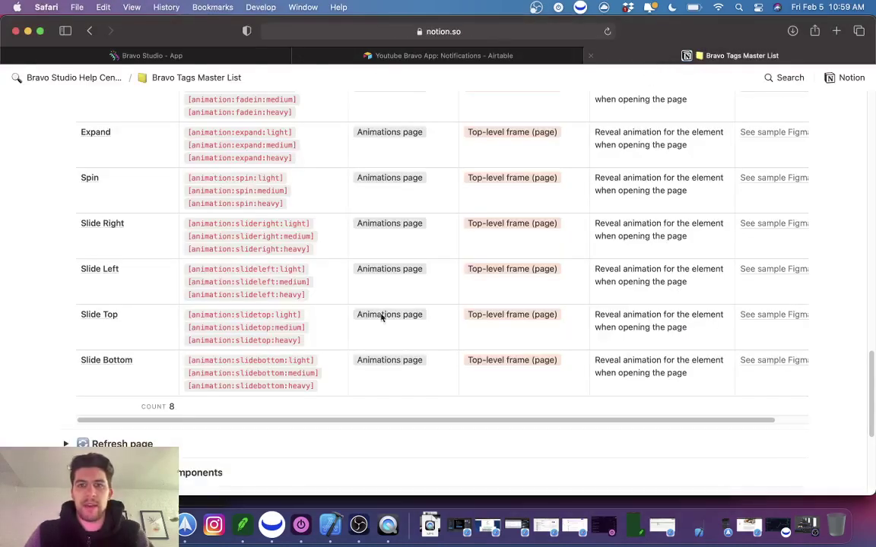
left_click(308, 378)
left_click_drag(316, 372, 190, 375)
key("super+c")
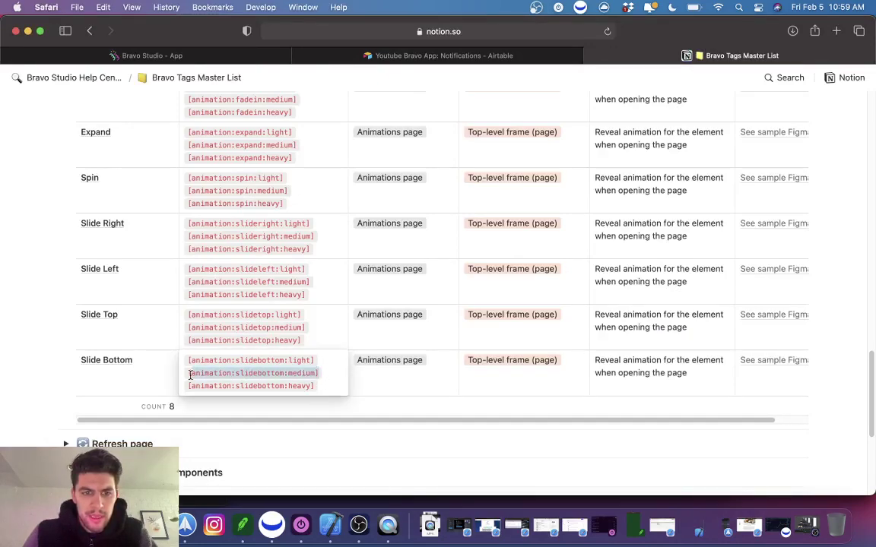
key("Escape")
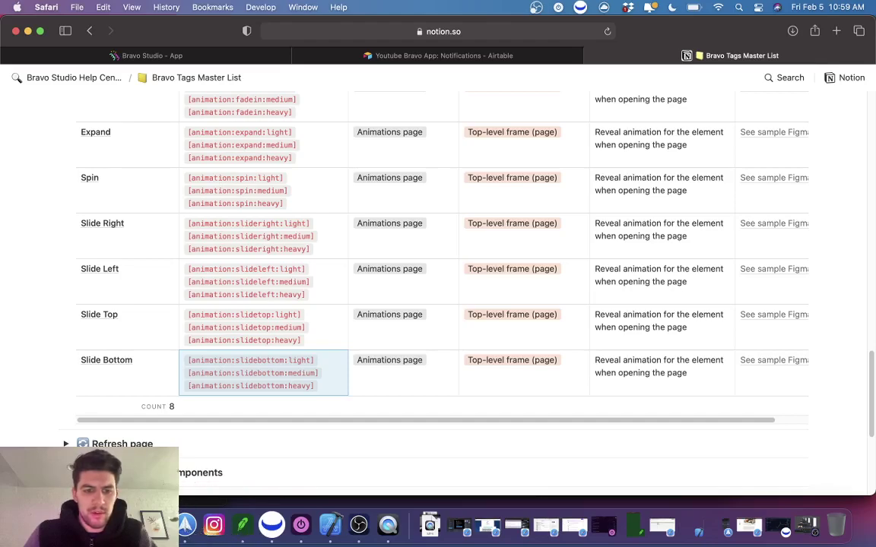
In Figma, append the [animation:slidebottom:medium] tag to the Reset password frame's name.
left_click(174, 524)
left_click(376, 163)
double_click(103, 175)
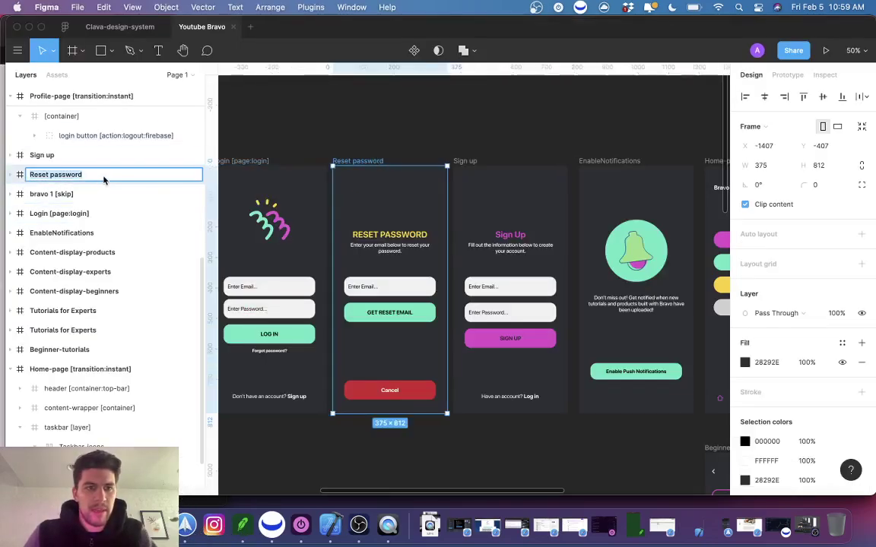
key("super+v")
left_click(311, 145)
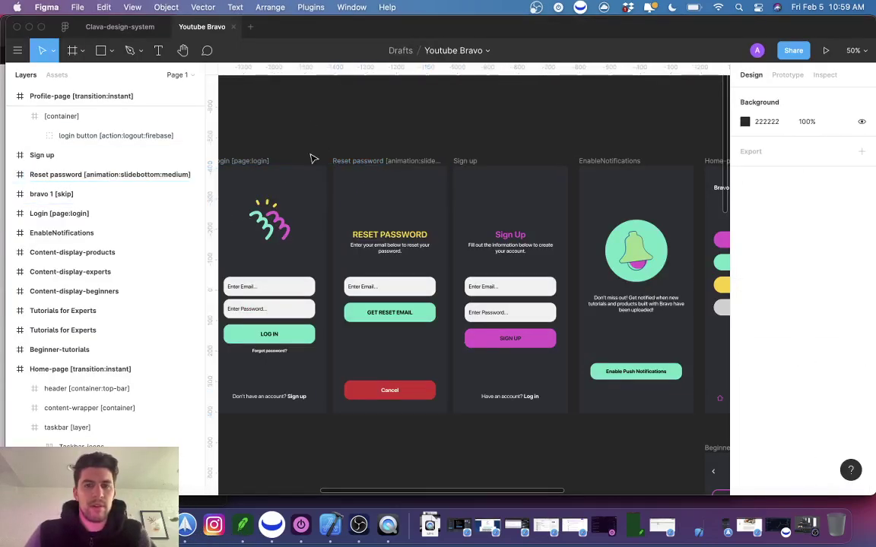
Append the [animation:slidebottom:medium] tag to the Sign up frame's name.
left_click(456, 161)
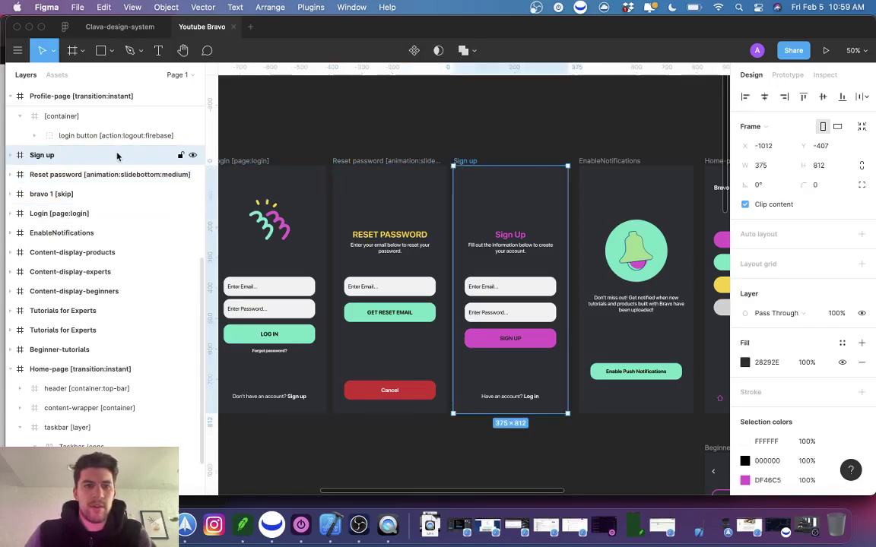
double_click(71, 156)
key("super+v")
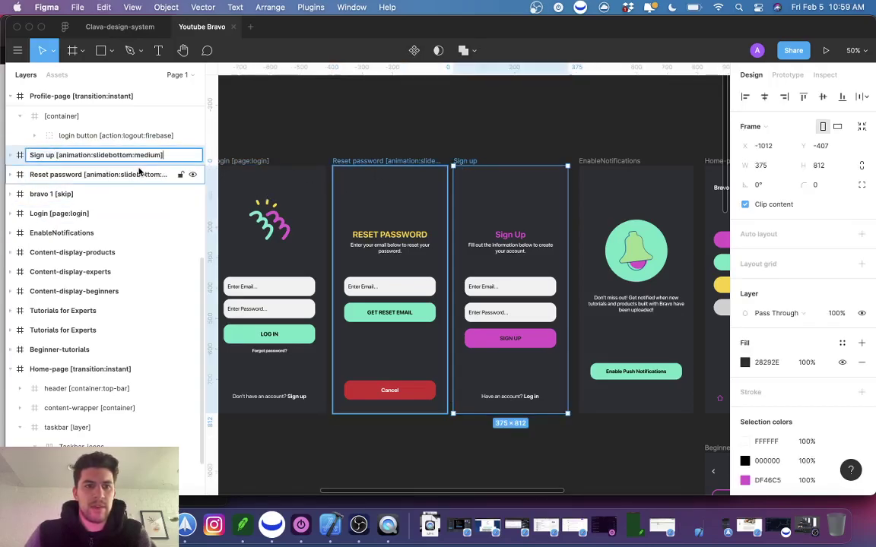
left_click(354, 102)
Update the Bravo Studio project in Safari to the latest Figma design and check the log-in page in the QuickTime phone preview.
key("super+Tab")
scroll(357, 106, "up", 1)
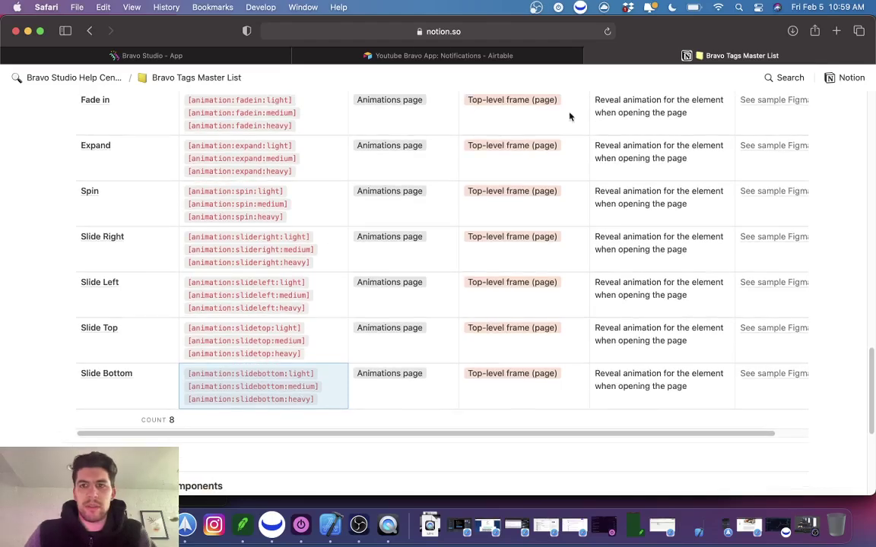
left_click(149, 55)
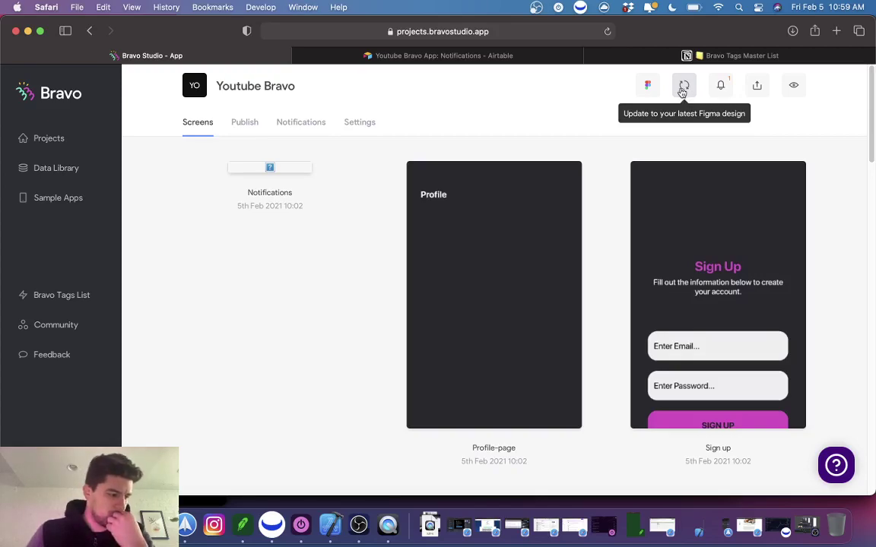
left_click(387, 526)
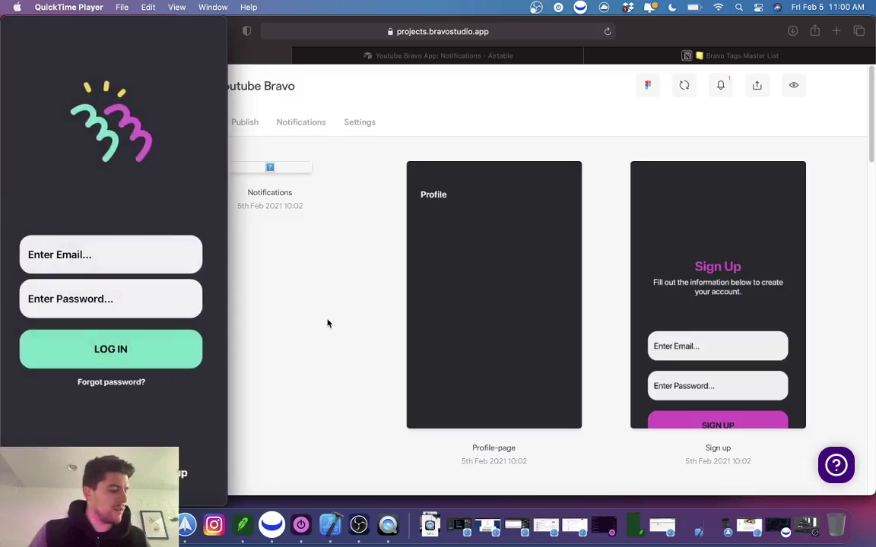
left_click(336, 311)
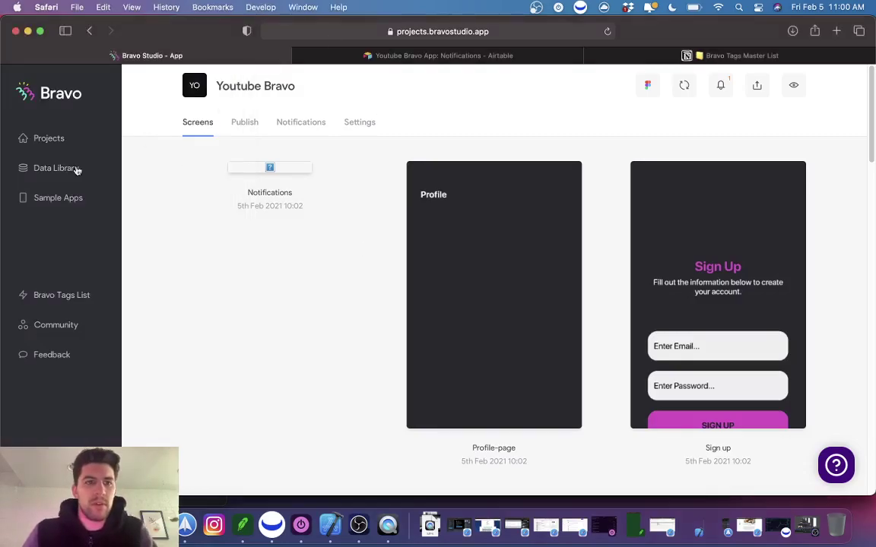
Copy the [transition:slide:up] tag from the Transitions table of the Bravo Tags Master List.
left_click(381, 60)
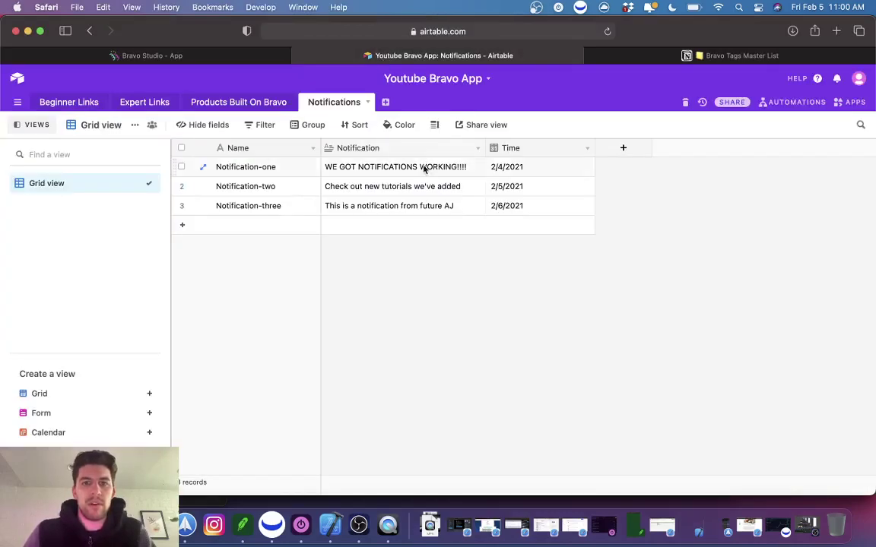
left_click(183, 54)
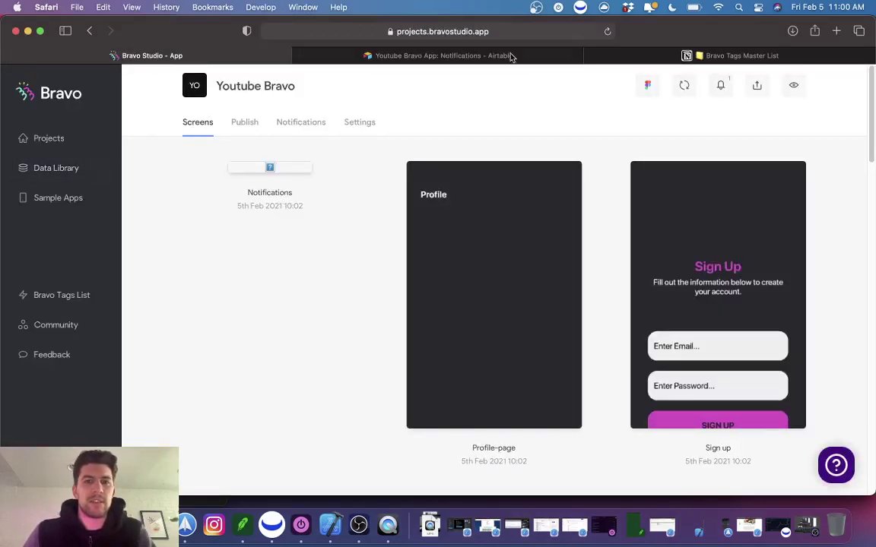
left_click(741, 55)
scroll(369, 253, "up", 3)
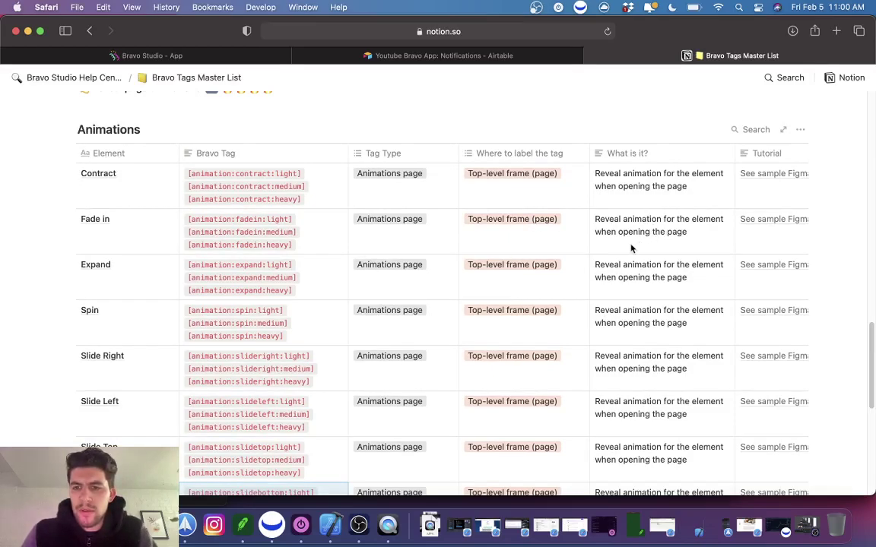
scroll(532, 244, "up", 7)
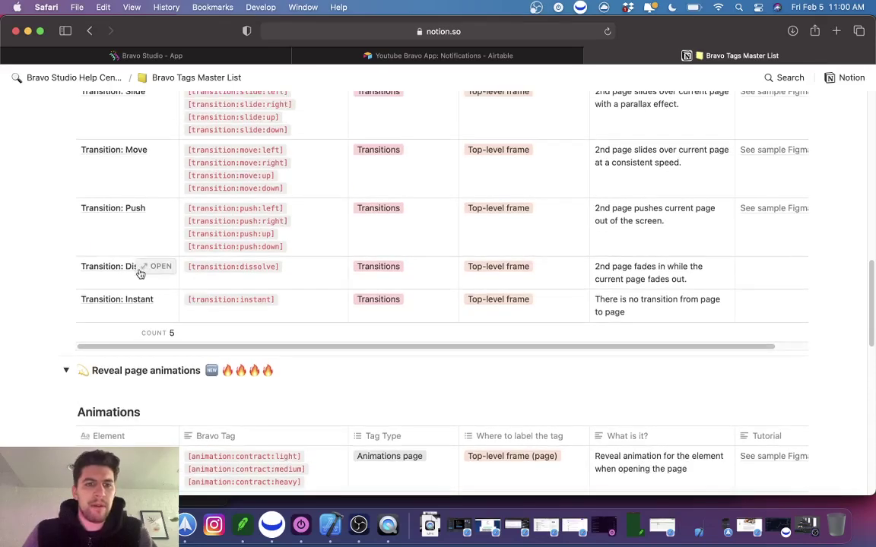
scroll(140, 274, "up", 3)
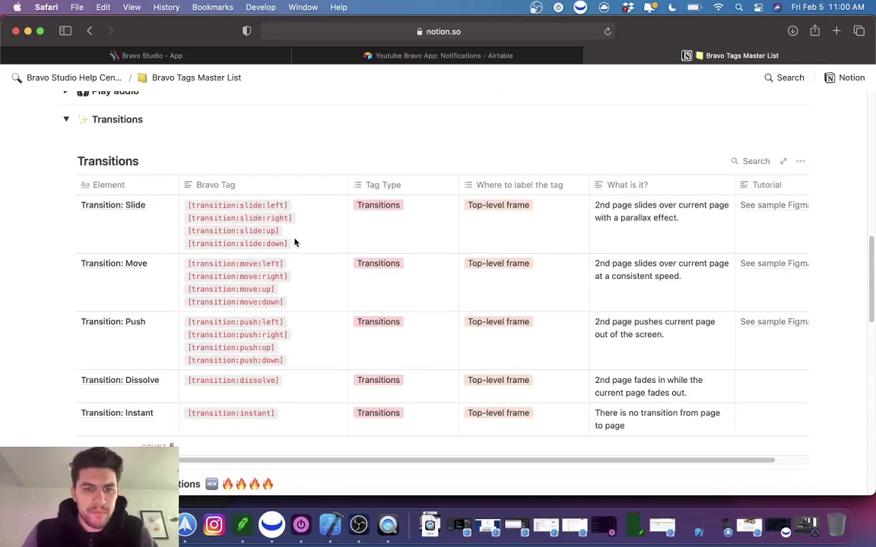
scroll(298, 304, "down", 1)
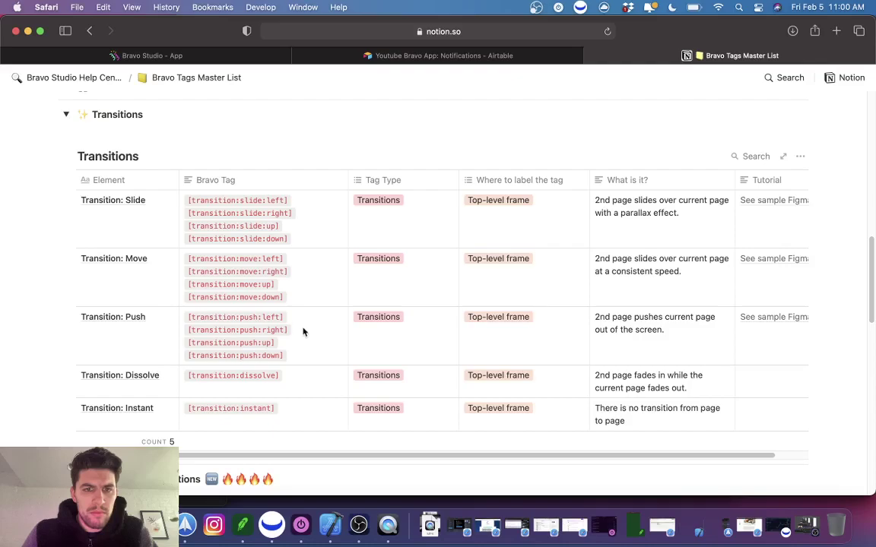
left_click(288, 230)
left_click_drag(279, 226, 188, 226)
key("super+c")
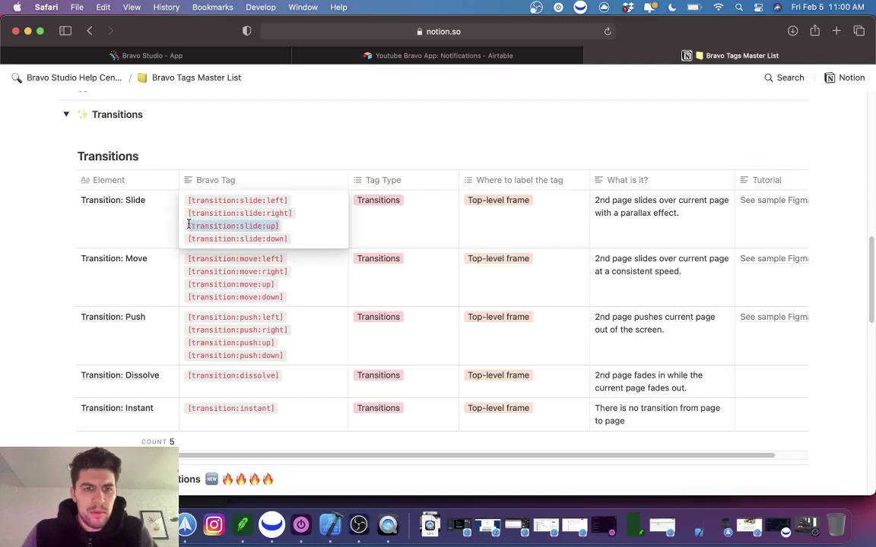
In Figma, insert the [transition:slide:up] tag before the animation tag in the Reset password frame's name.
key("super+Tab")
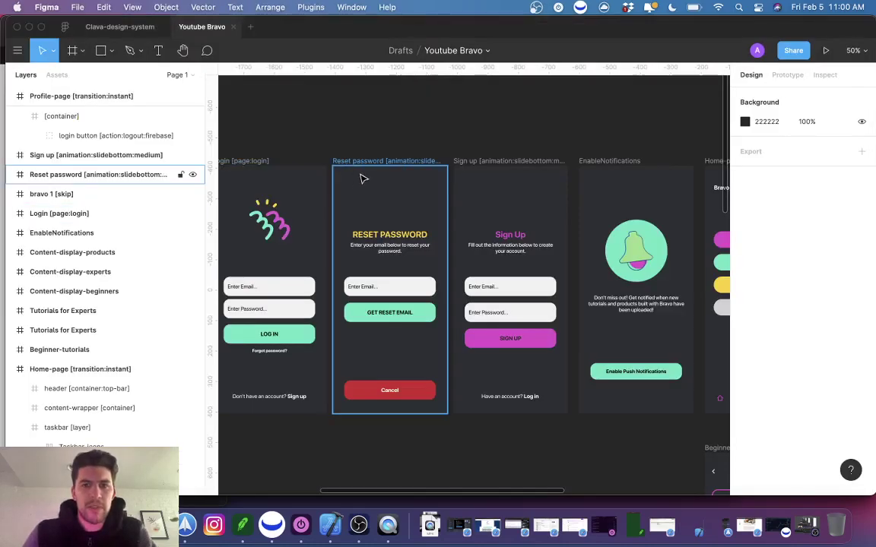
left_click(334, 160)
double_click(78, 175)
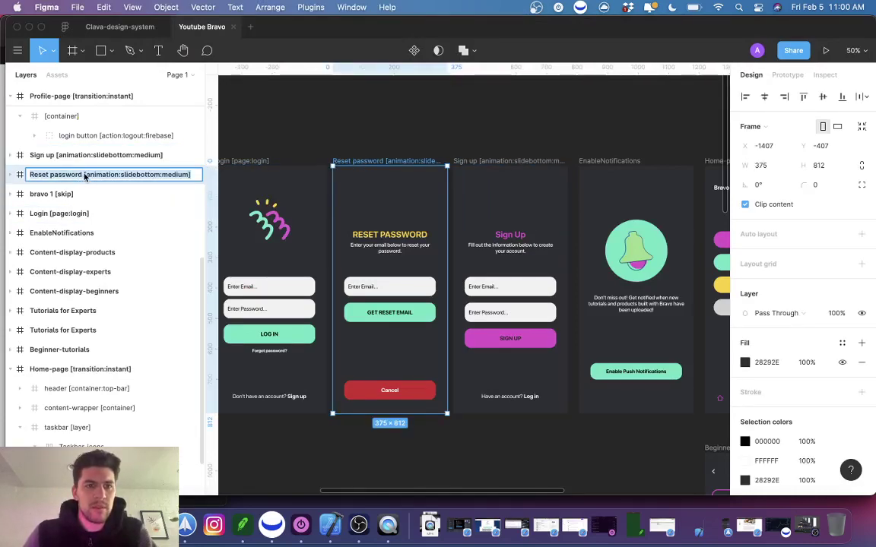
left_click(83, 174)
key("super+v")
left_click(297, 126)
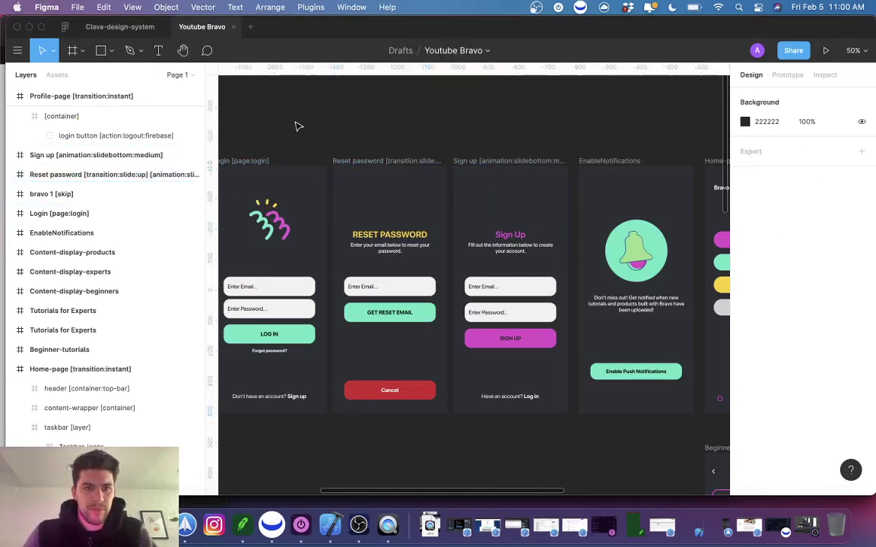
Return to the Bravo Studio project in Safari and update it to the latest Figma design.
key("super+Tab")
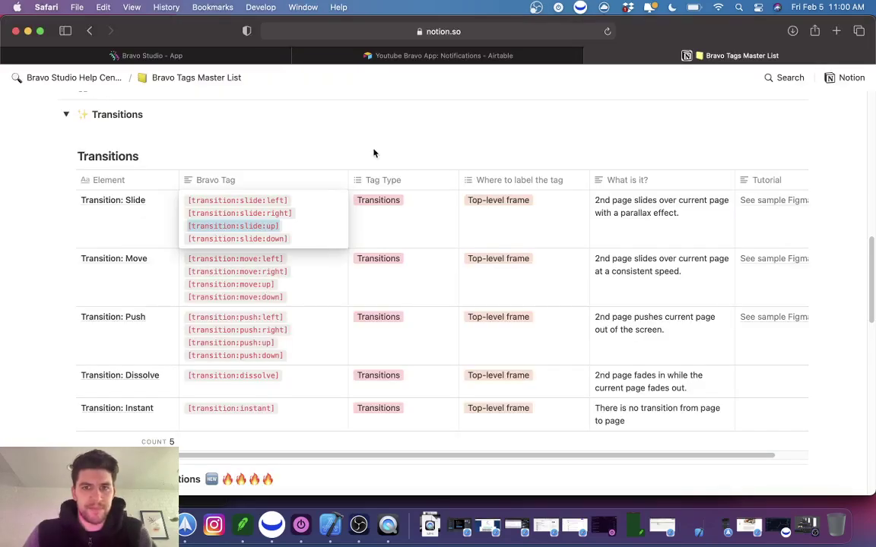
left_click(151, 55)
left_click(686, 87)
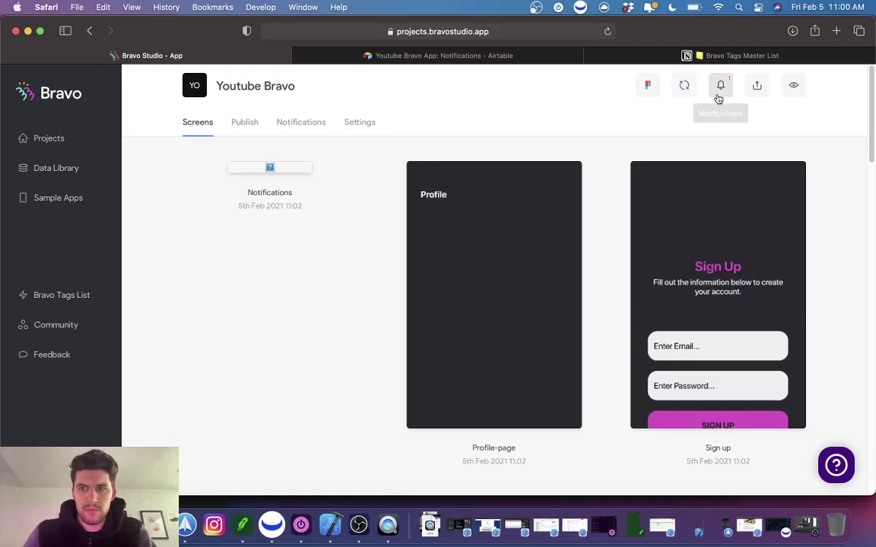
Review the project's notifications in Bravo Studio and check the updated app in the QuickTime phone preview.
left_click(719, 96)
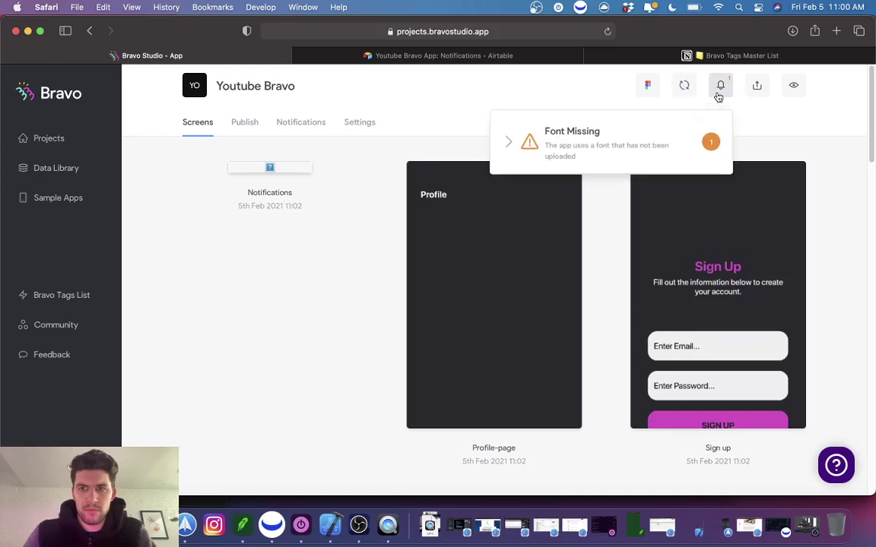
left_click(760, 119)
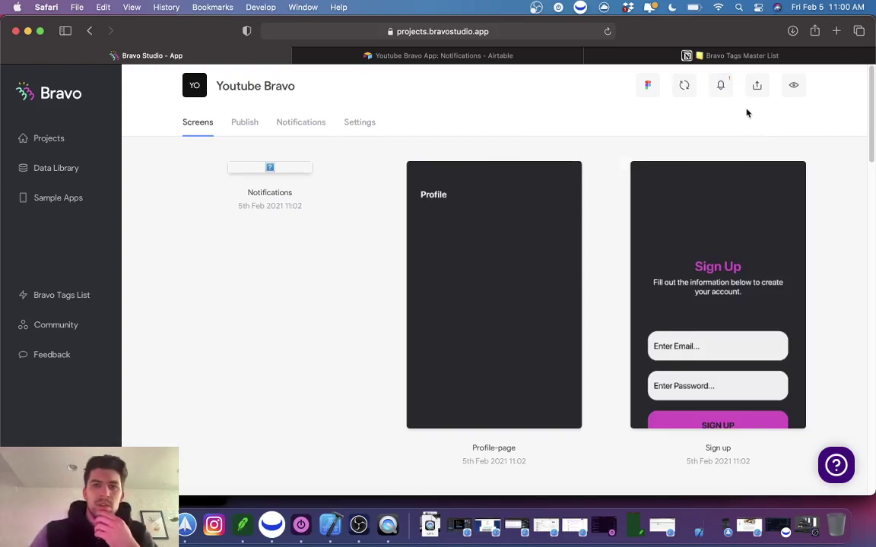
left_click(389, 526)
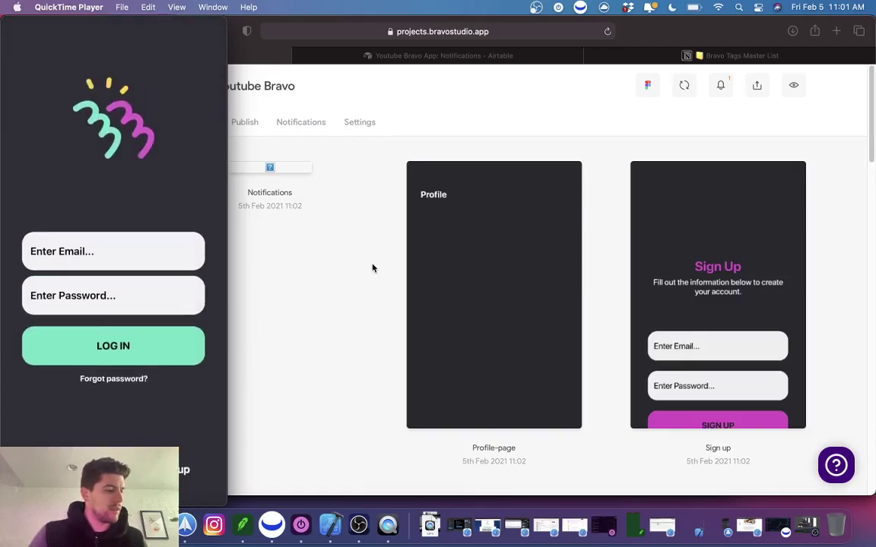
In Figma, review the Reset password frame's tags and insert [transition:slide:up] before the animation tag in the Sign up frame's name.
left_click(156, 525)
left_click(354, 161)
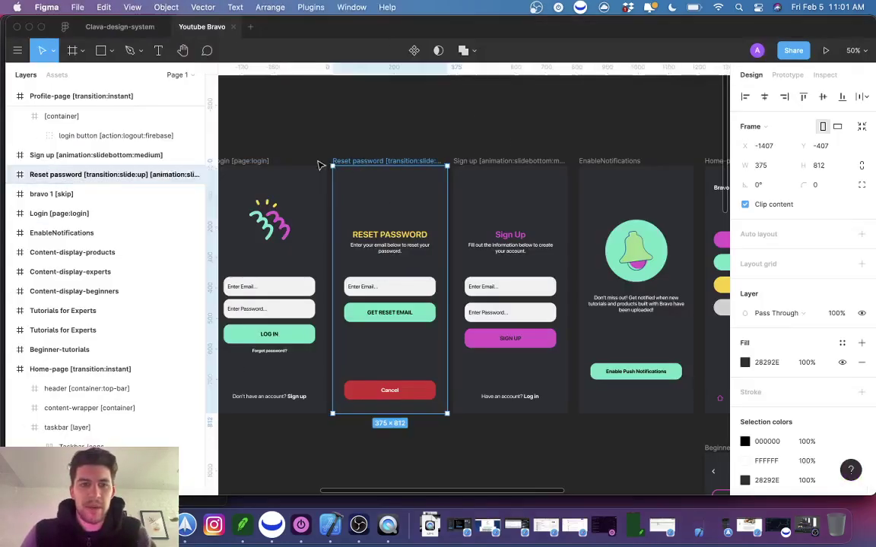
double_click(83, 175)
left_click(83, 175)
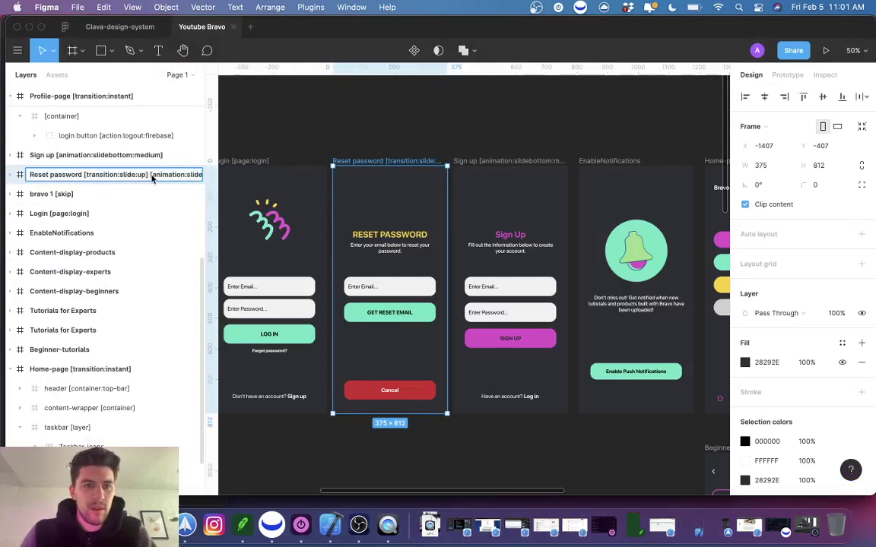
left_click(465, 161)
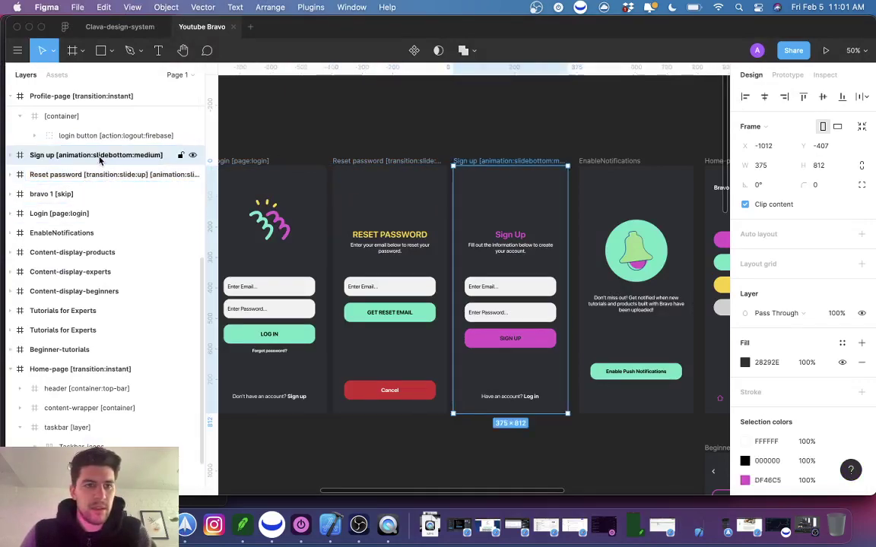
double_click(57, 156)
left_click(57, 157)
key("super+v")
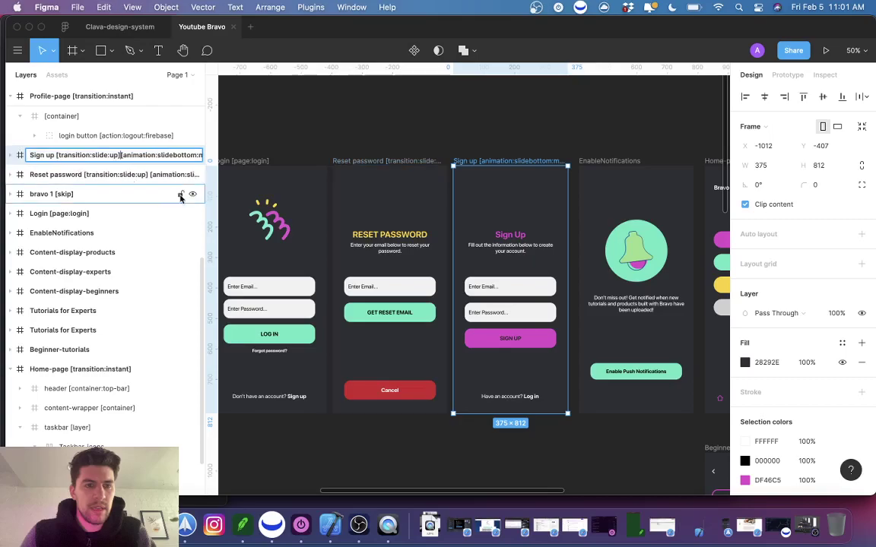
left_click(363, 147)
Switch to Bravo Studio in Safari, sync the Youtube Bravo project with the latest Figma design, and check the app in the QuickTime phone preview.
key("super+Tab")
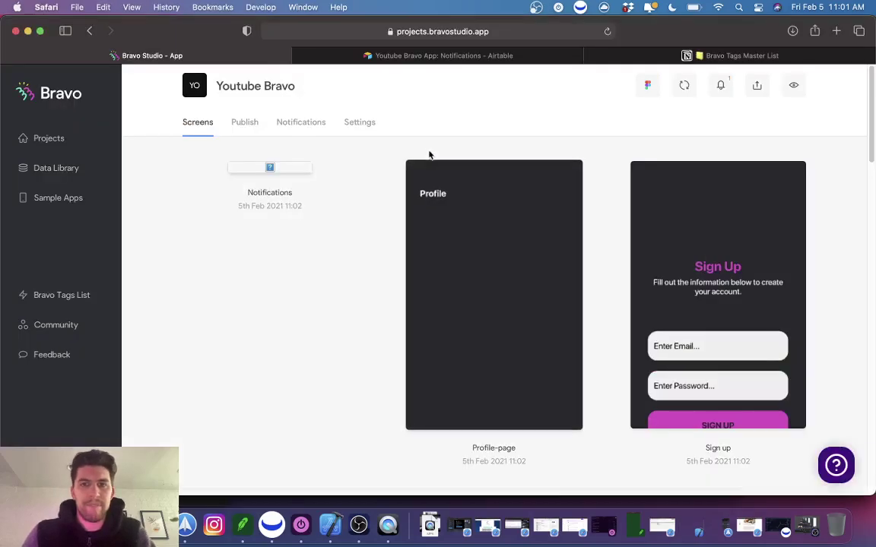
left_click(684, 85)
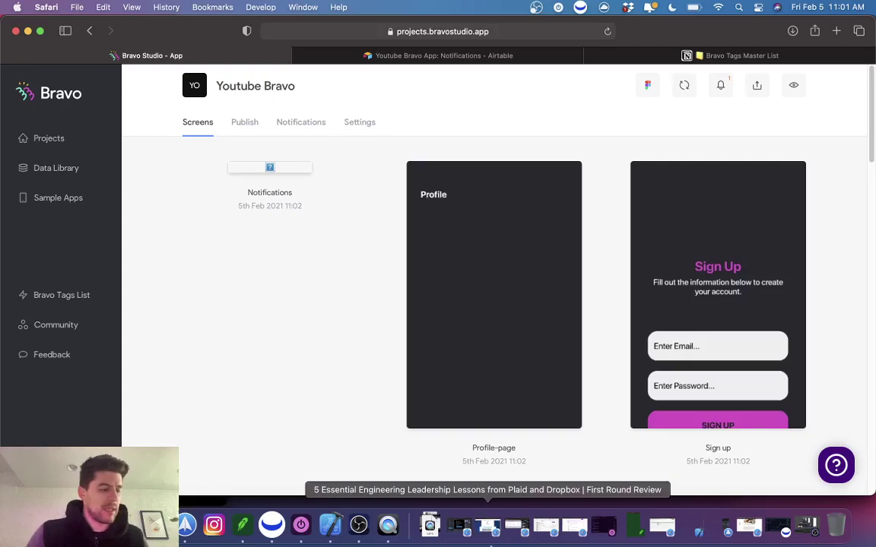
left_click(389, 523)
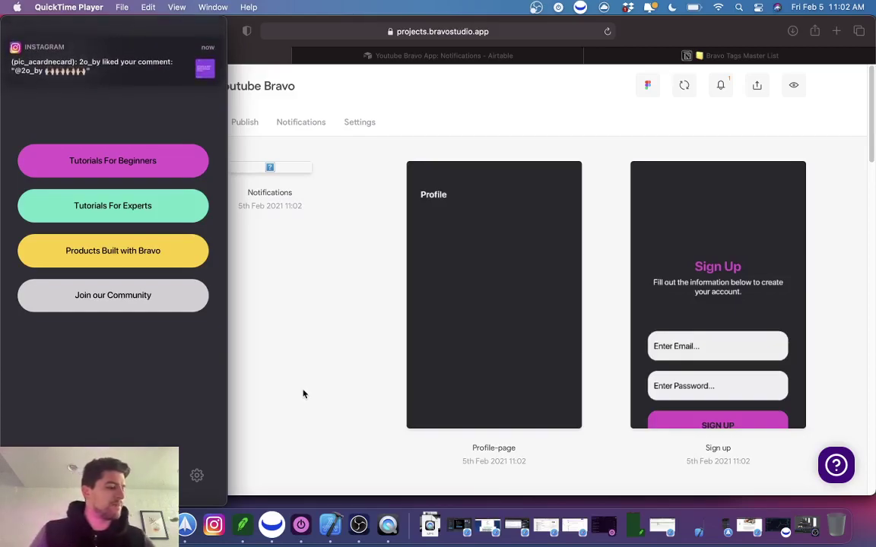
left_click(328, 330)
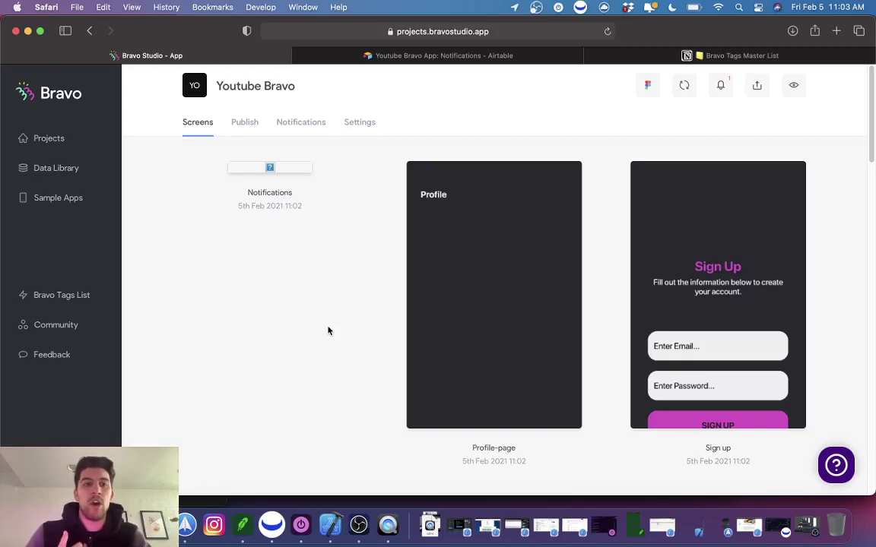
Open the DesignTern Mobile project from the Bravo Studio projects list and look through all of its screens.
left_click(53, 137)
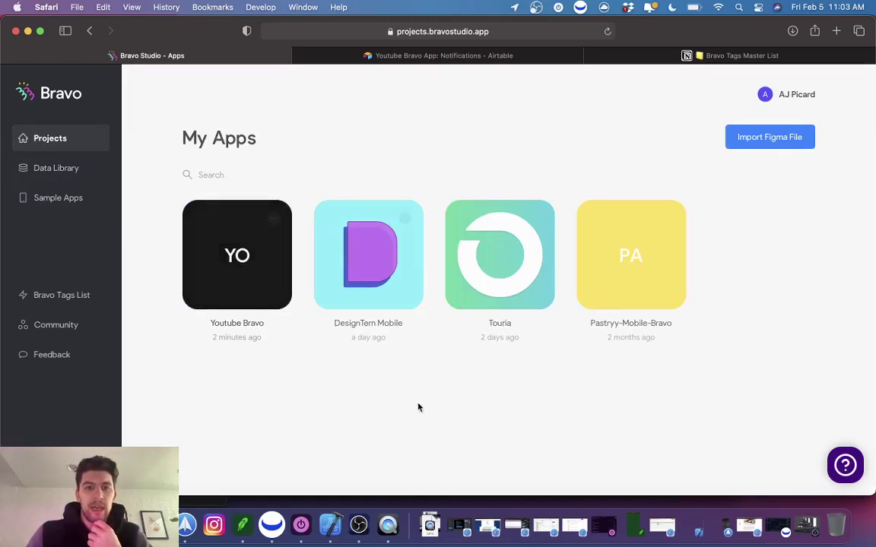
left_click(383, 290)
scroll(389, 302, "down", 5)
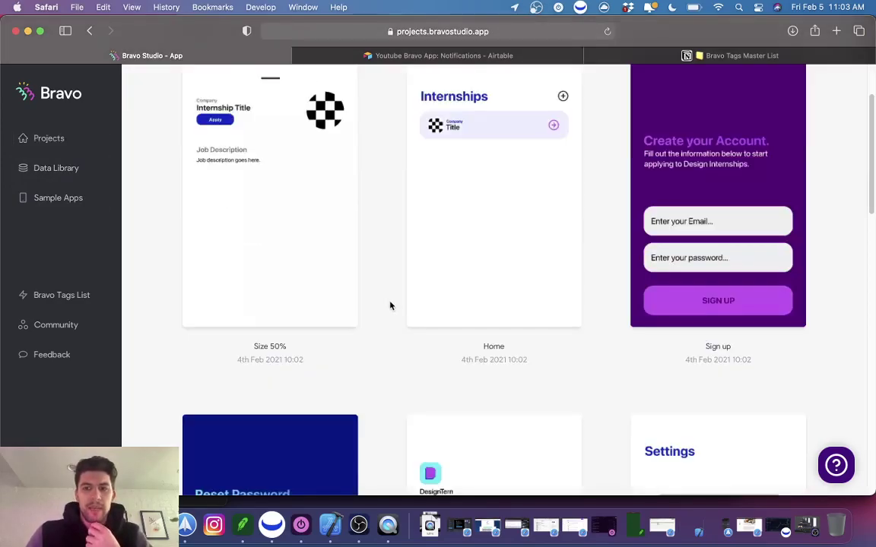
scroll(390, 306, "down", 3)
scroll(390, 306, "down", 9)
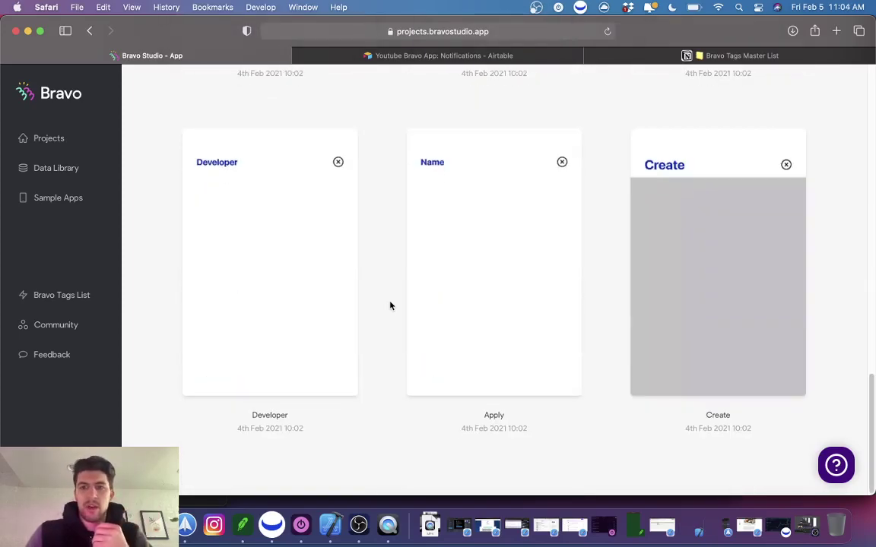
scroll(390, 306, "up", 15)
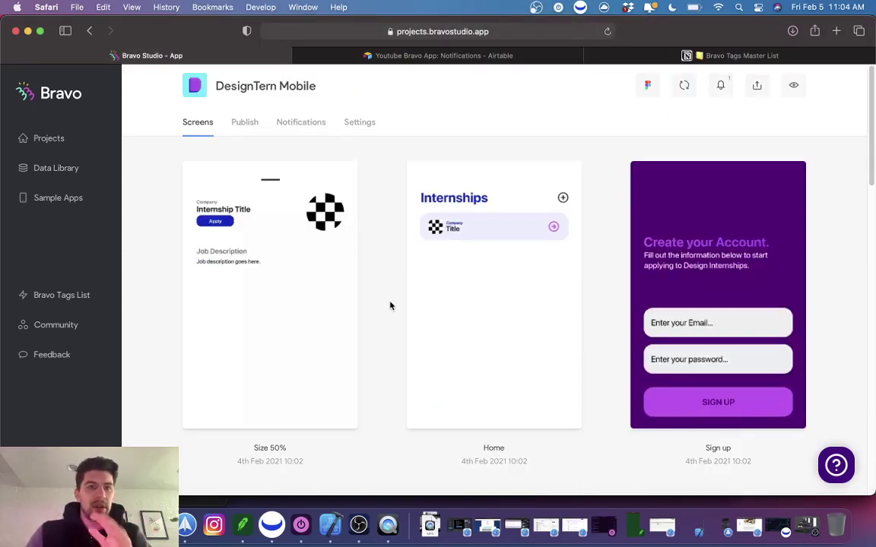